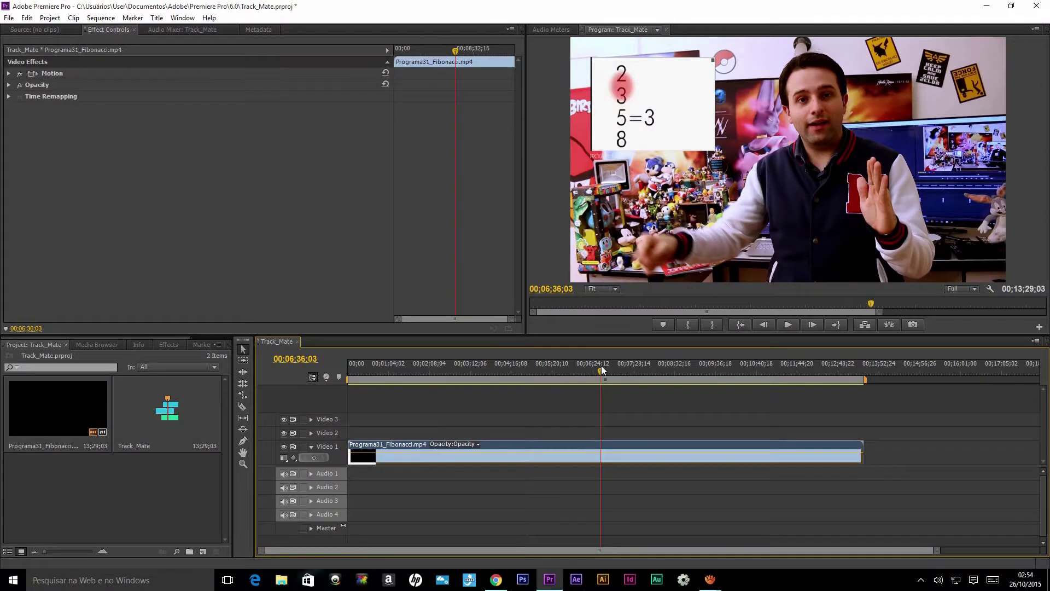
Step: Scrub back through the Track_Mate sequence holding the Programa31_Fibonacci.mp4 clip
{"action": "mouse_move", "coordinate": [602, 366]}
{"action": "left_mouse_down"}
{"action": "mouse_move", "coordinate": [401, 364]}
{"action": "mouse_move", "coordinate": [488, 369]}
{"action": "left_mouse_up"}
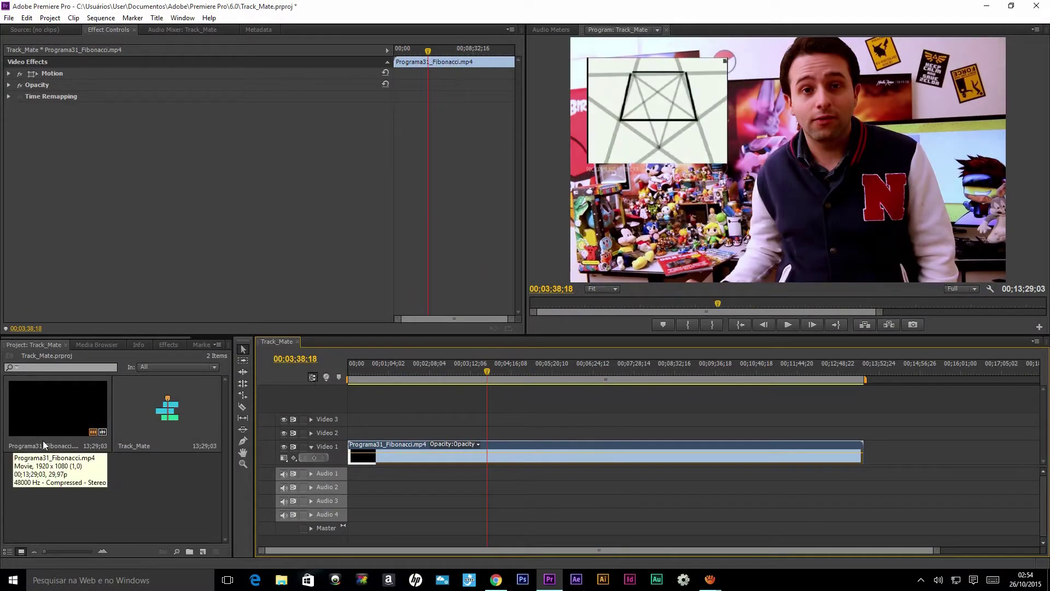
Step: Park the playhead at 00;02;44;17 and select the Fibonacci clip on Video 1
{"action": "left_click", "coordinate": [454, 378]}
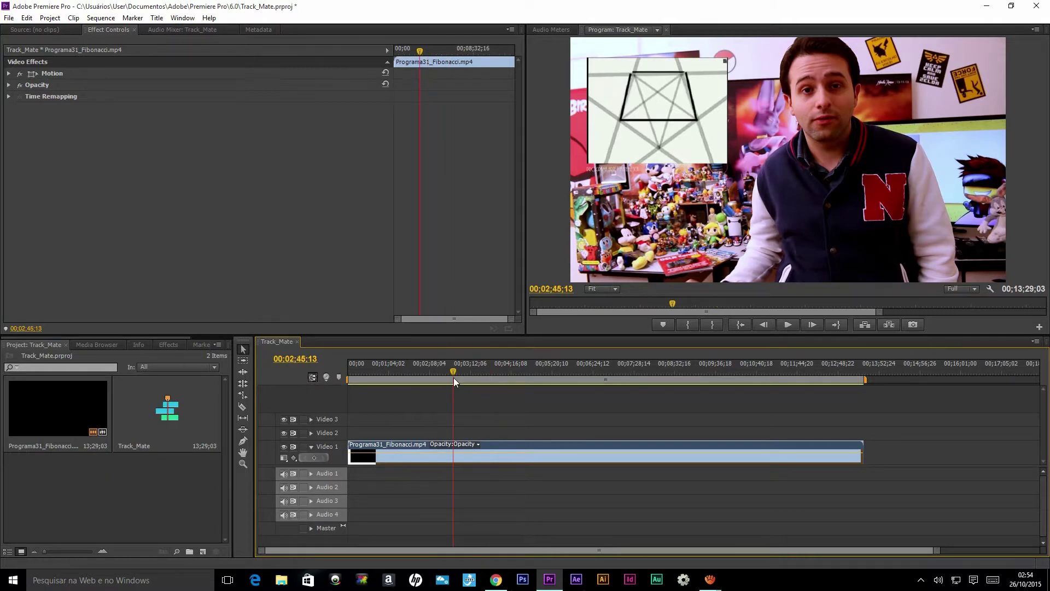
{"action": "left_click", "coordinate": [454, 376]}
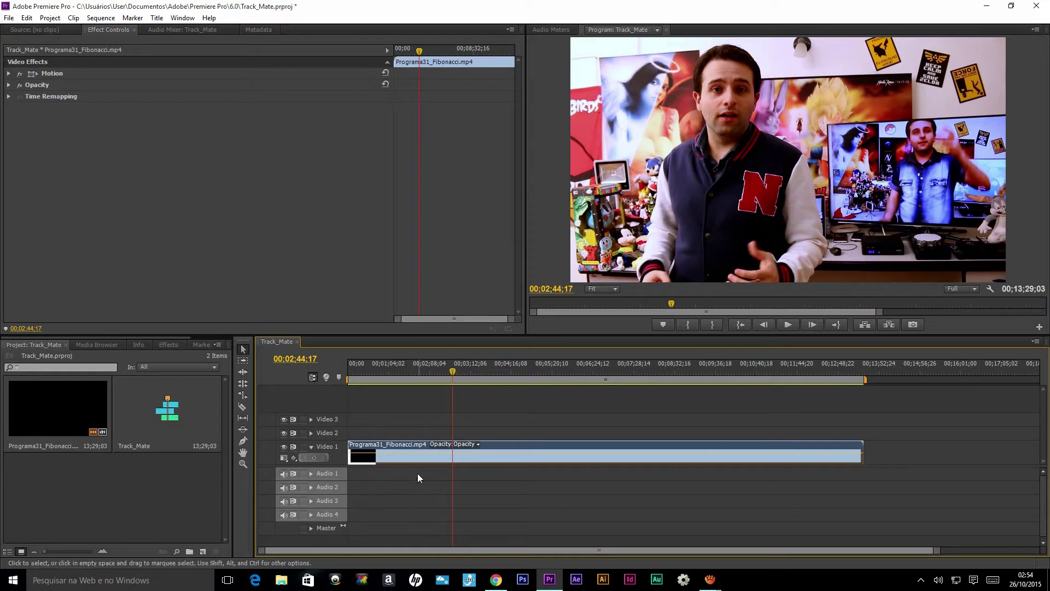
{"action": "left_click", "coordinate": [303, 447]}
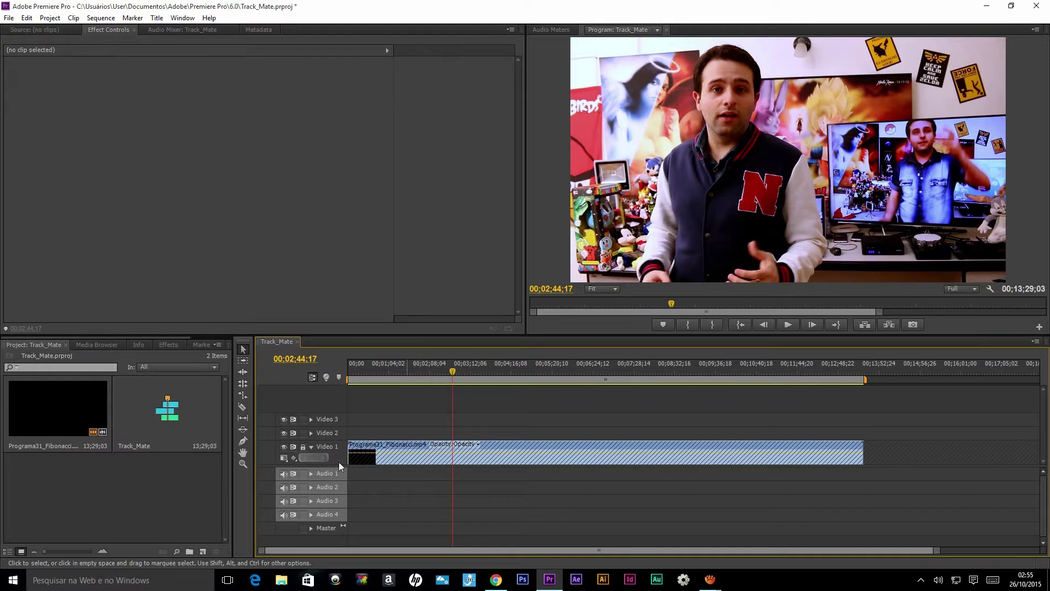
{"action": "left_click", "coordinate": [304, 447]}
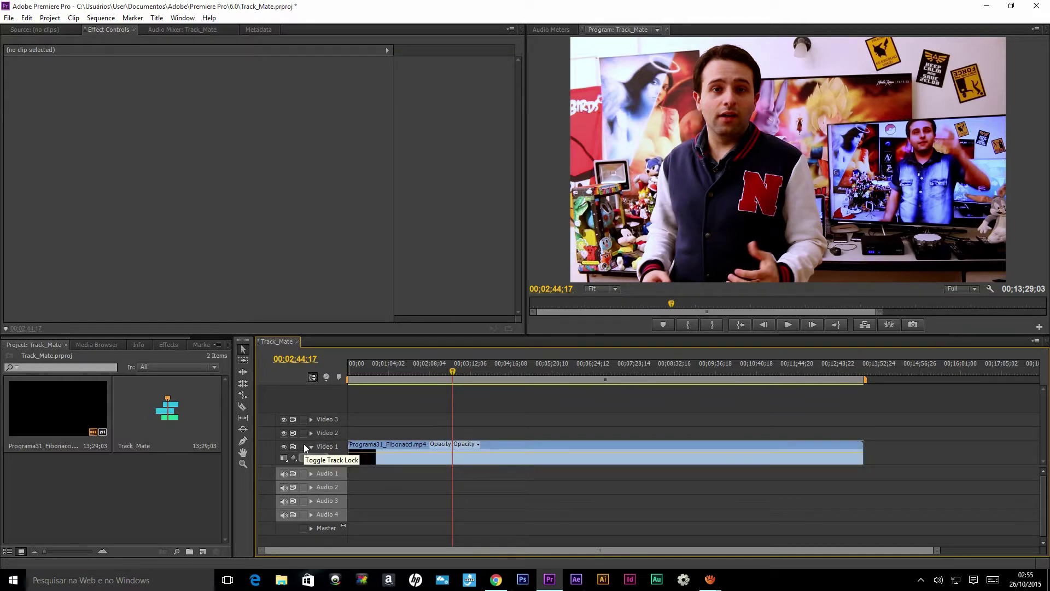
{"action": "left_click", "coordinate": [524, 444]}
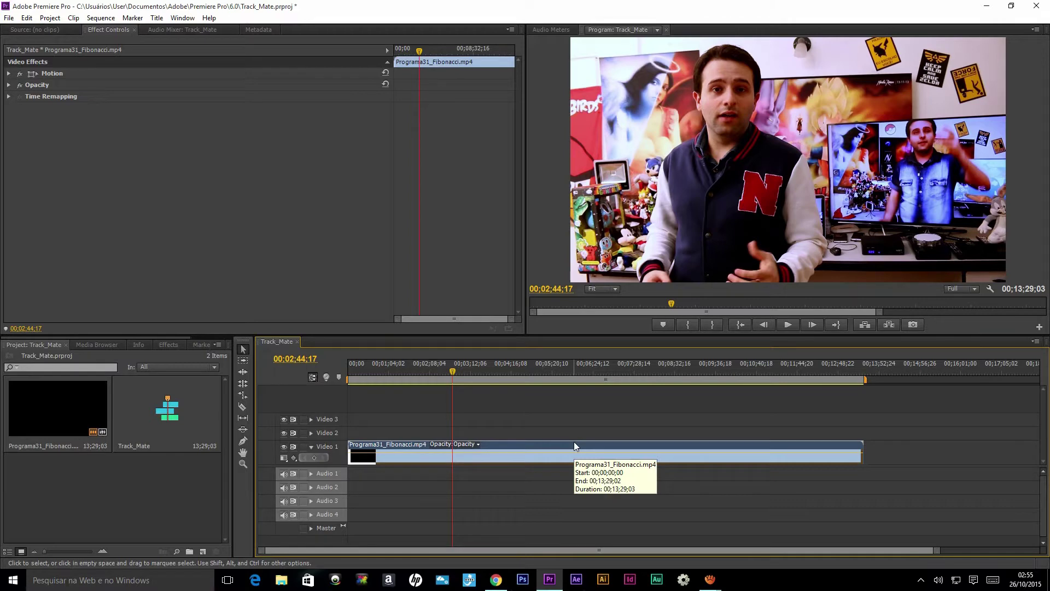
Step: Alt-drag a copy of the Fibonacci clip up onto Video 2
{"action": "left_click_drag", "start_coordinate": [573, 442], "coordinate": [573, 434]}
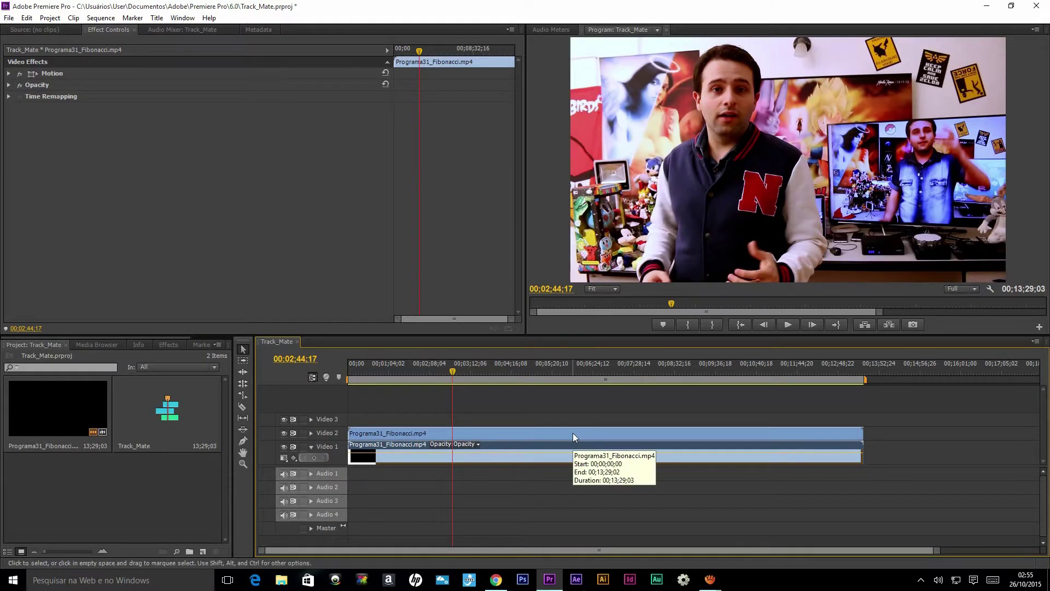
{"action": "left_click", "coordinate": [572, 432]}
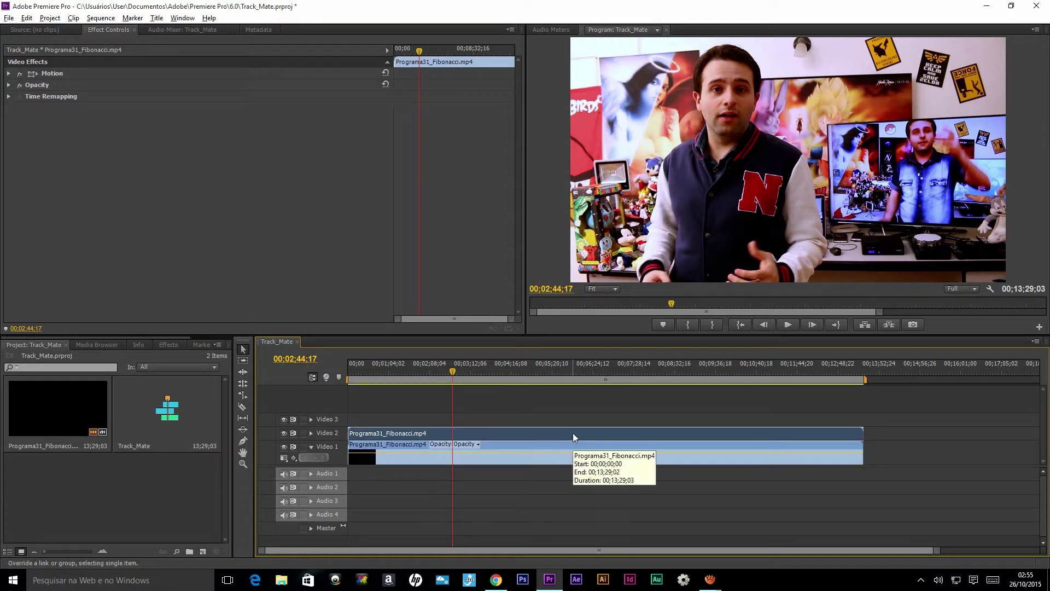
{"action": "mouse_move", "coordinate": [573, 432]}
{"action": "left_mouse_down", "text": "alt"}
{"action": "mouse_move", "coordinate": [570, 419]}
{"action": "mouse_move", "coordinate": [488, 398]}
{"action": "left_mouse_up", "text": "alt"}
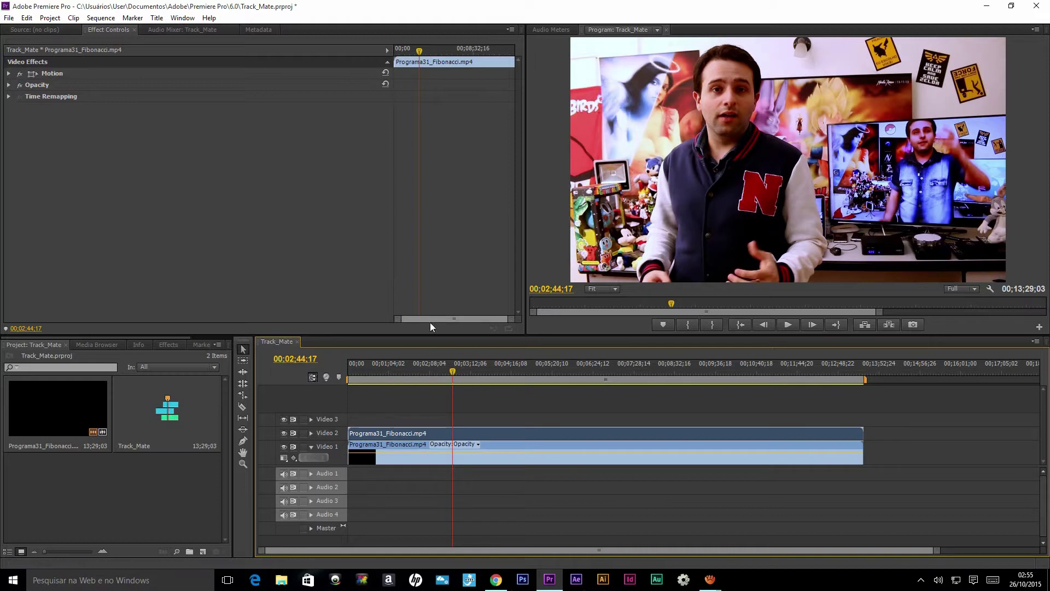
Step: Expand the Video 2 track, move to 00;02;41;05, and toggle Video 1's visibility off and on
{"action": "left_click", "coordinate": [311, 433]}
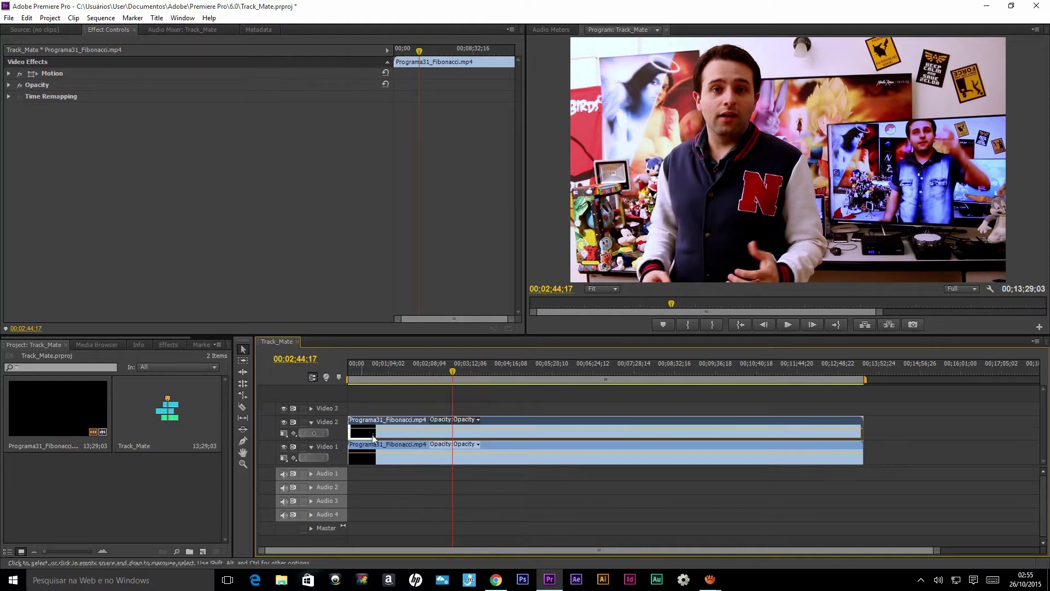
{"action": "left_click", "coordinate": [462, 373]}
{"action": "left_click_drag", "start_coordinate": [456, 375], "coordinate": [451, 376]}
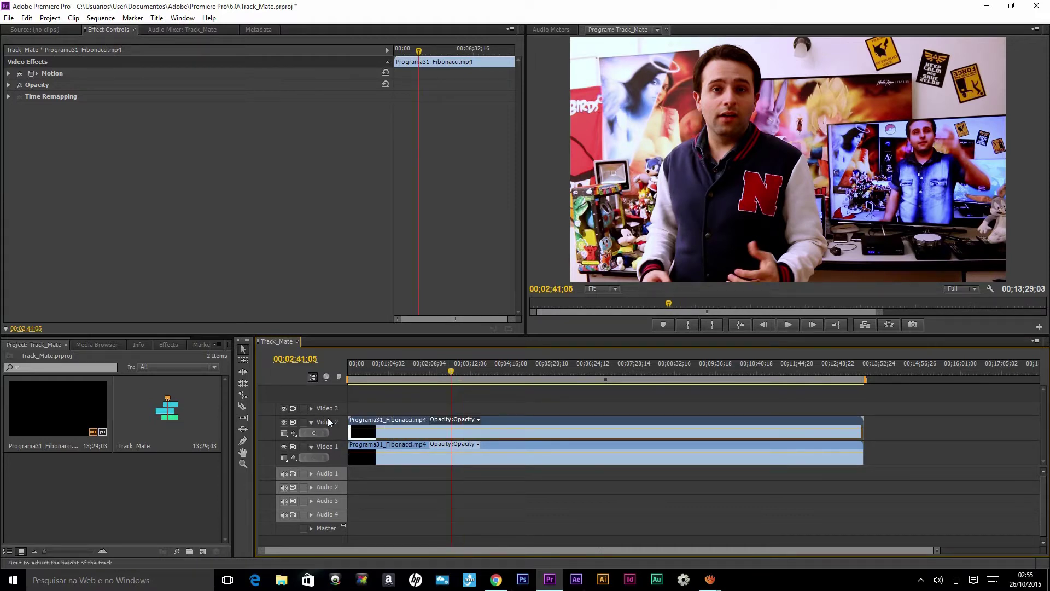
{"action": "left_click", "coordinate": [283, 446]}
{"action": "left_click", "coordinate": [284, 446]}
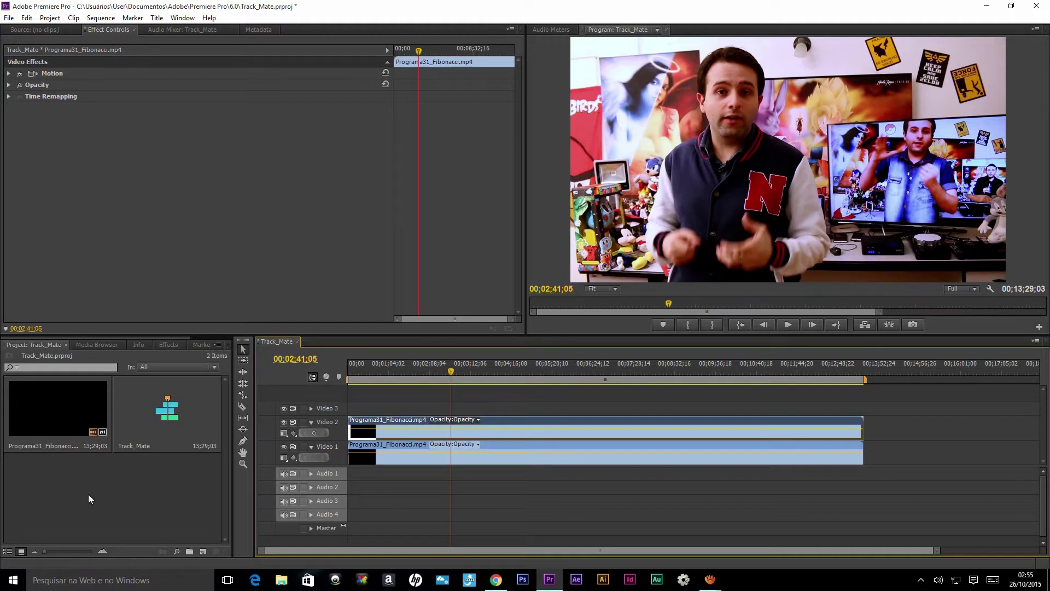
Step: Create a Default Still title named Title 01 at 1920×1080
{"action": "left_click", "coordinate": [156, 18]}
{"action": "mouse_move", "coordinate": [143, 32]}
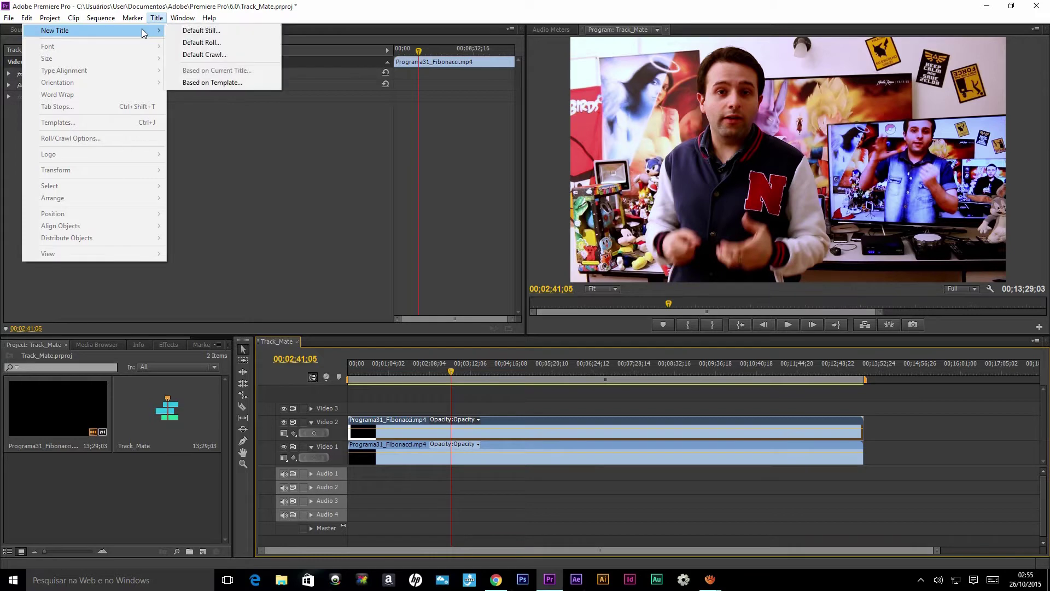
{"action": "left_click", "coordinate": [181, 31]}
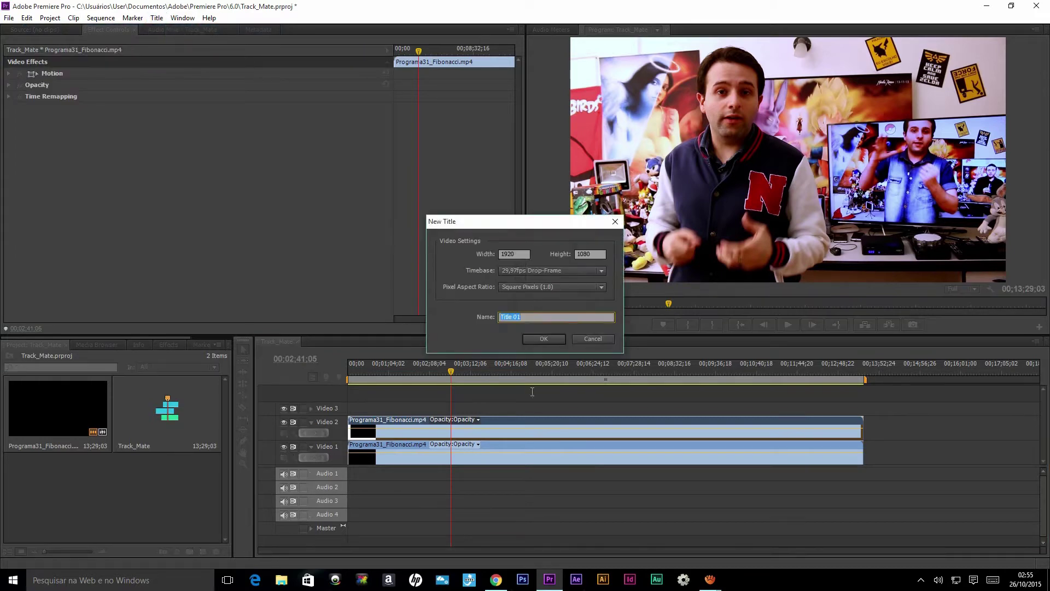
{"action": "left_click", "coordinate": [538, 338]}
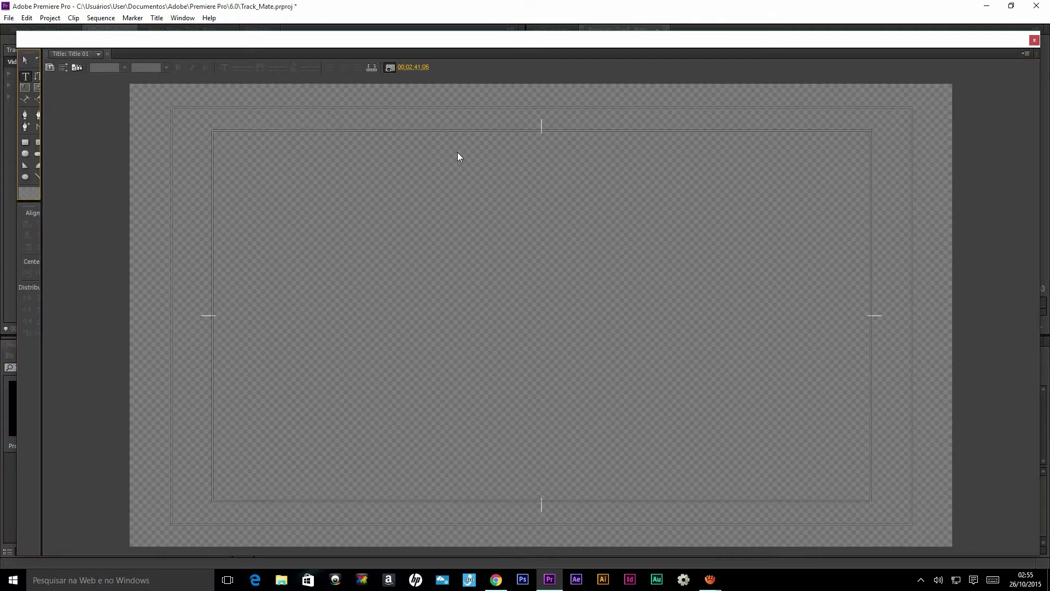
Step: Draw a trial Pen path in the title, then delete it
{"action": "left_click", "coordinate": [27, 104]}
{"action": "left_click", "coordinate": [236, 387]}
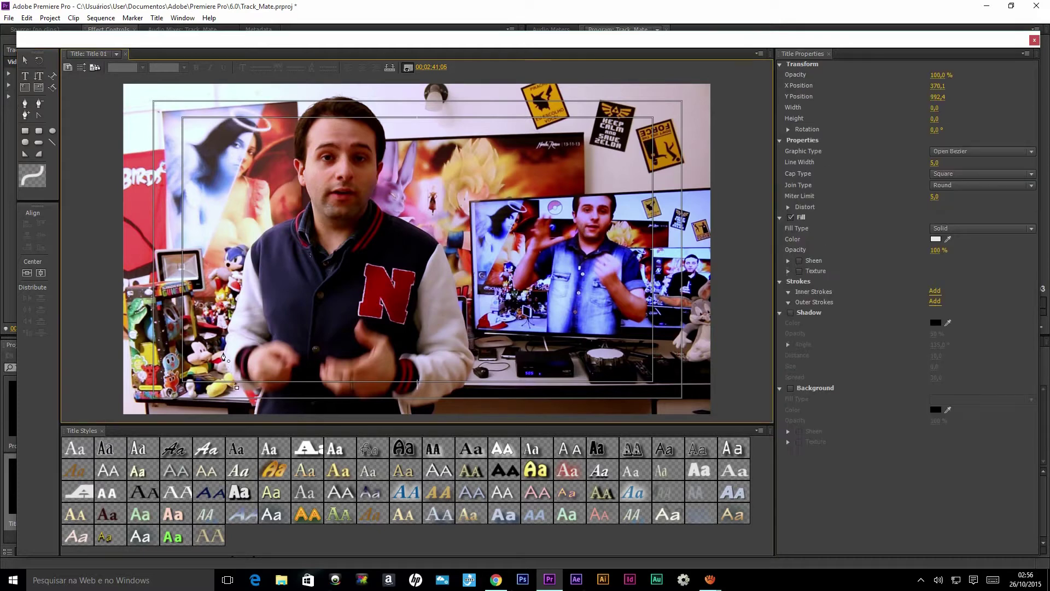
{"action": "left_click_drag", "start_coordinate": [227, 336], "coordinate": [279, 285]}
{"action": "left_click_drag", "start_coordinate": [321, 349], "coordinate": [319, 323]}
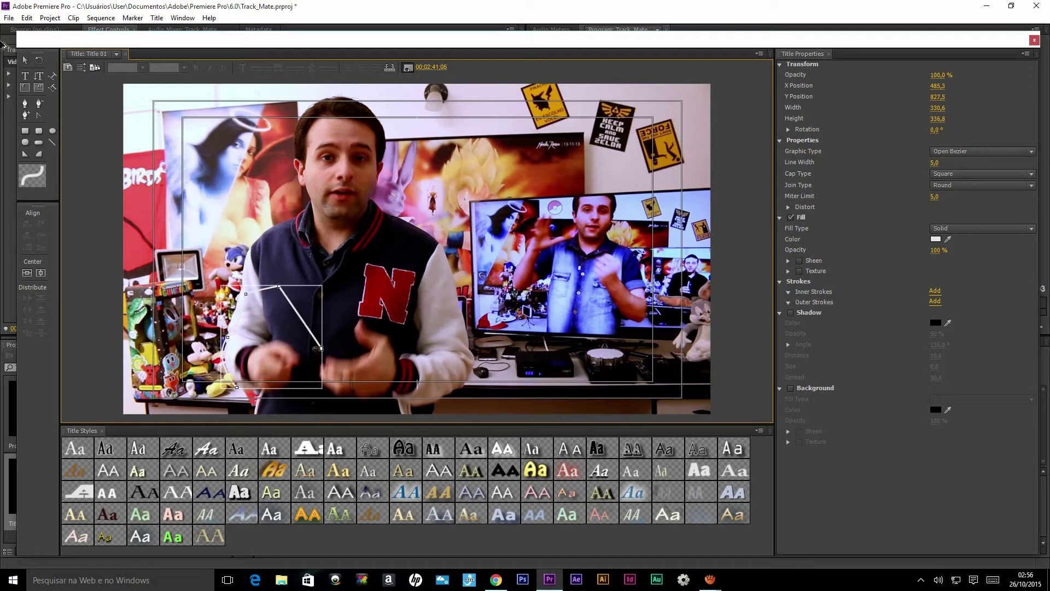
{"action": "key", "text": "v"}
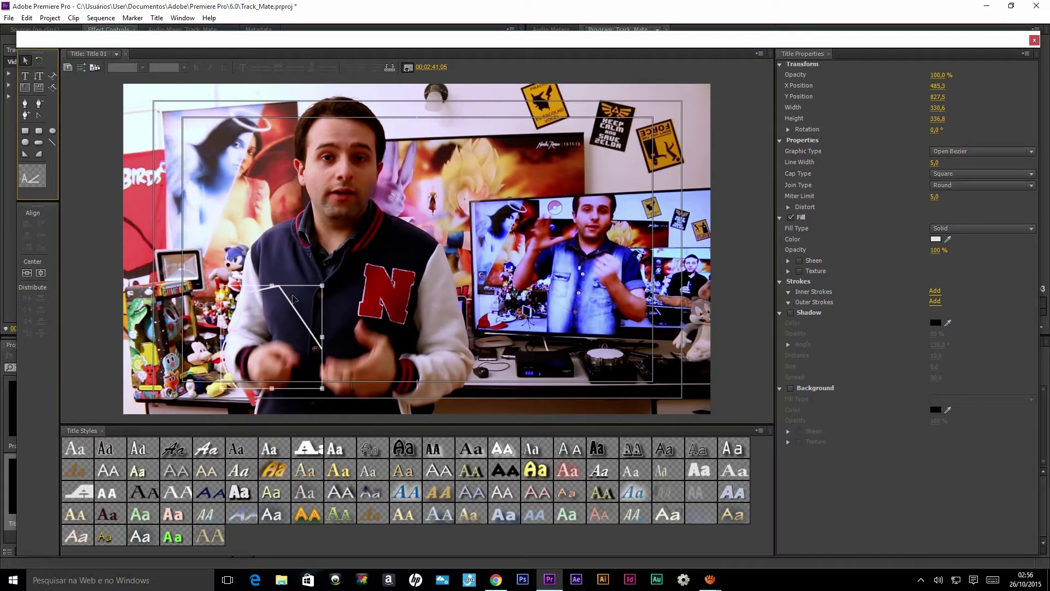
{"action": "key", "text": "Delete"}
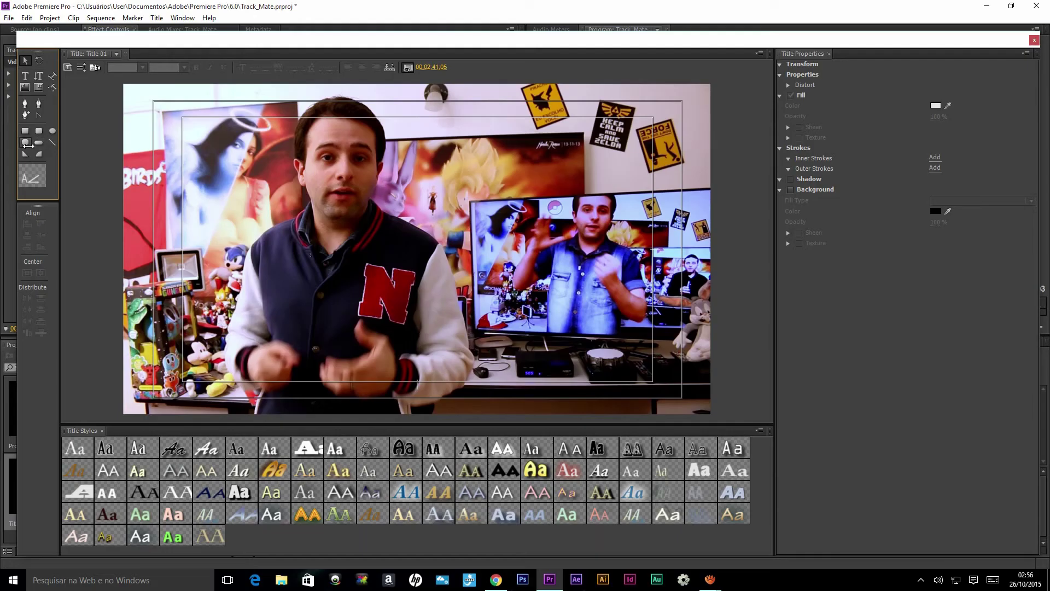
Step: Draw a white ellipse, about 542.7 × 562.5, and position it over the presenter's head
{"action": "left_click", "coordinate": [26, 143]}
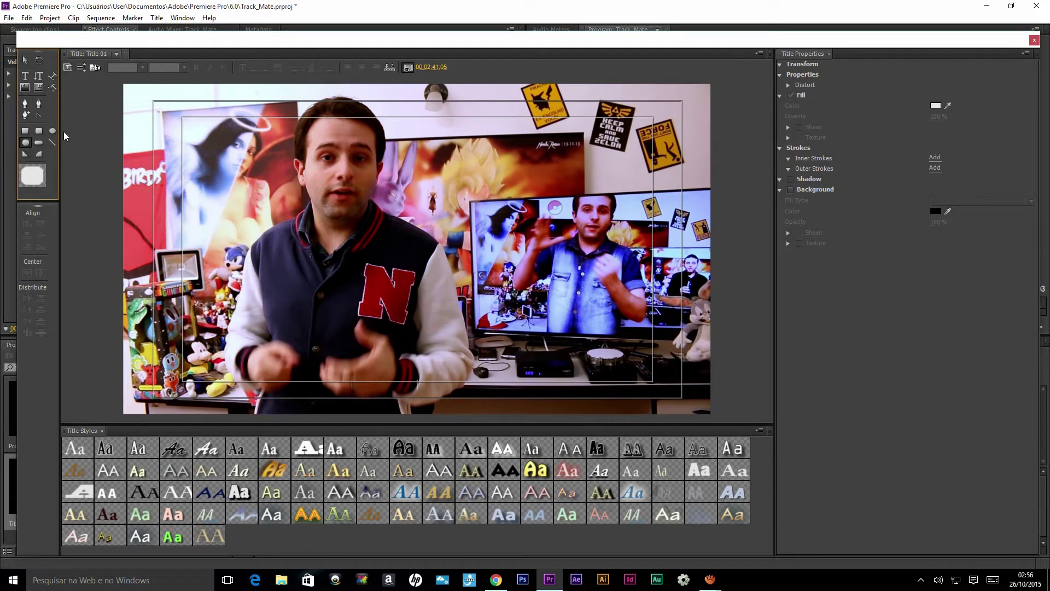
{"action": "left_click", "coordinate": [52, 133]}
{"action": "left_click_drag", "start_coordinate": [287, 94], "coordinate": [414, 266]}
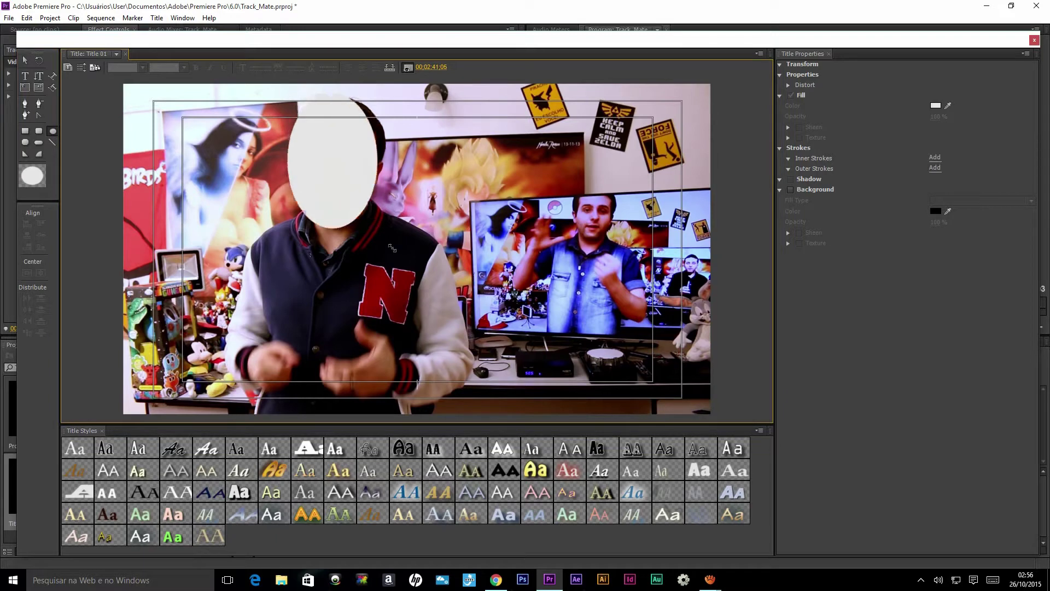
{"action": "mouse_move", "coordinate": [415, 266]}
{"action": "left_mouse_down"}
{"action": "mouse_move", "coordinate": [445, 267]}
{"action": "mouse_move", "coordinate": [444, 232]}
{"action": "left_mouse_up"}
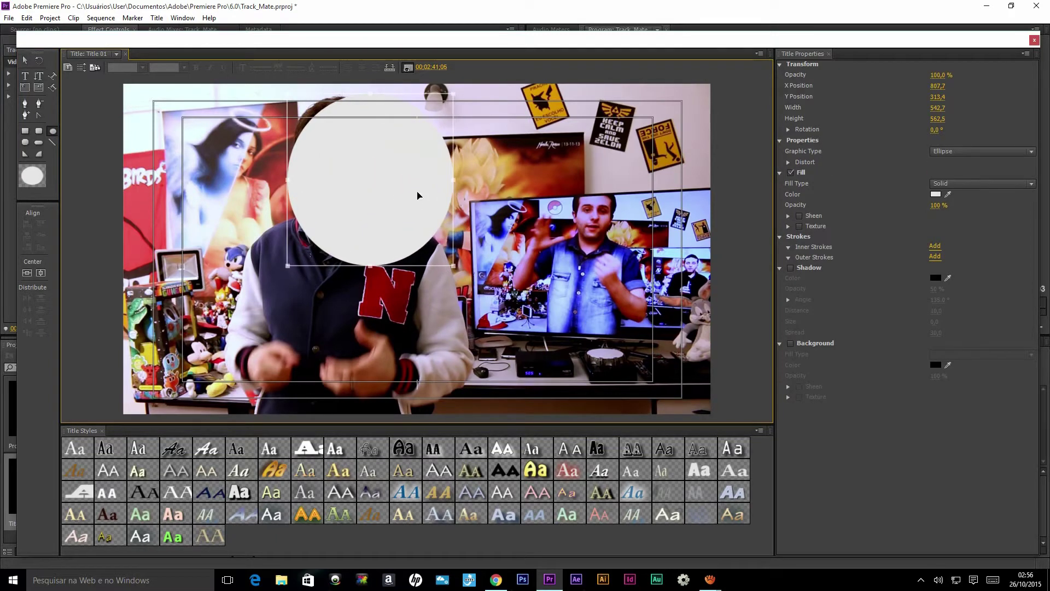
{"action": "left_click_drag", "start_coordinate": [418, 195], "coordinate": [383, 193]}
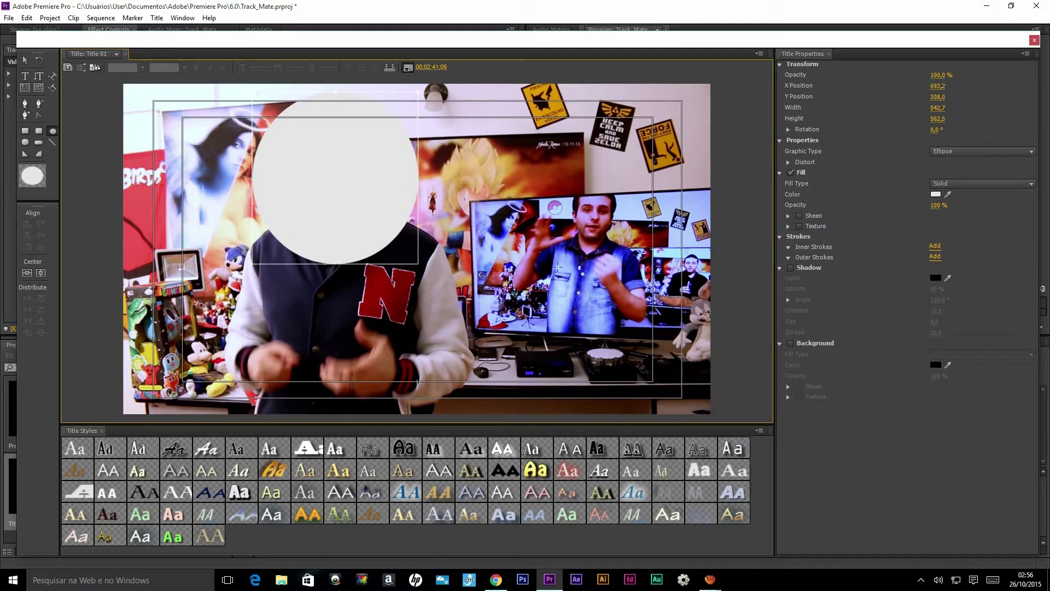
{"action": "left_click_drag", "start_coordinate": [379, 202], "coordinate": [379, 197]}
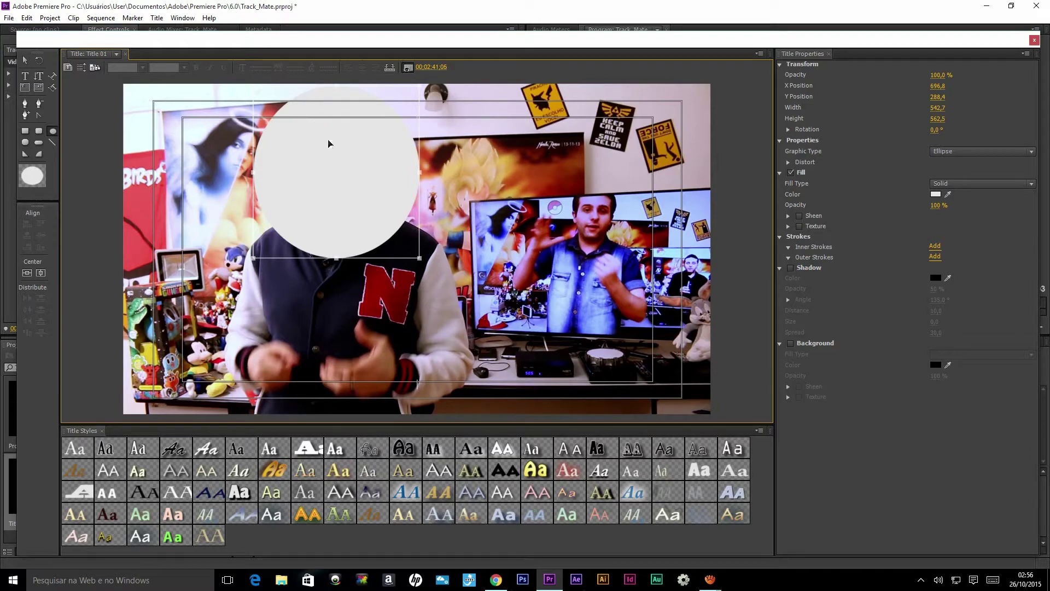
{"action": "left_click_drag", "start_coordinate": [694, 41], "coordinate": [584, 475]}
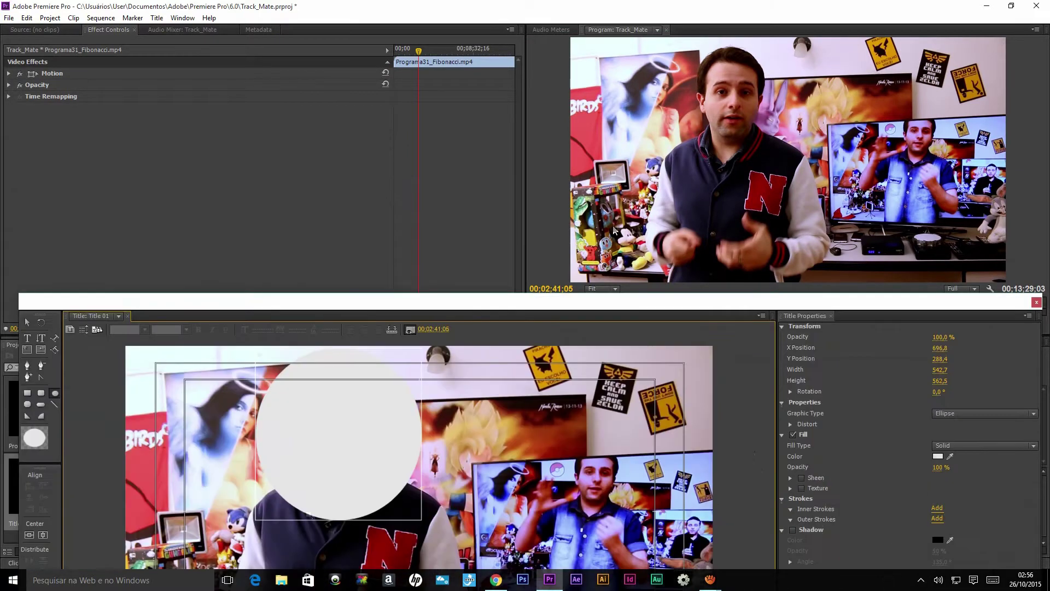
{"action": "left_click_drag", "start_coordinate": [474, 475], "coordinate": [605, 103]}
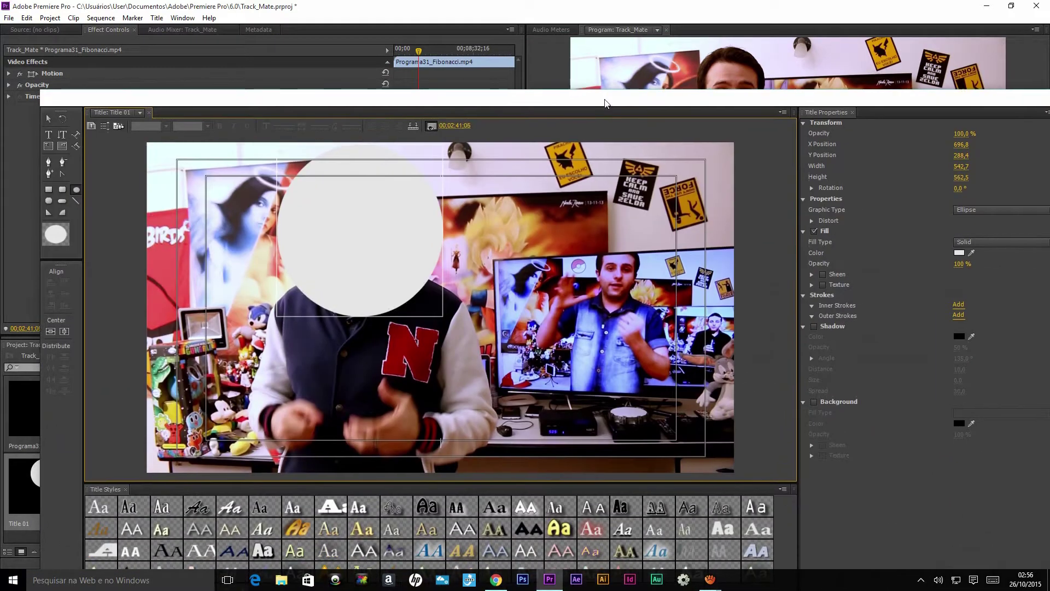
Step: Set the ellipse's fill colour to white (FFFFFF) in the Color Picker
{"action": "left_click", "coordinate": [375, 105]}
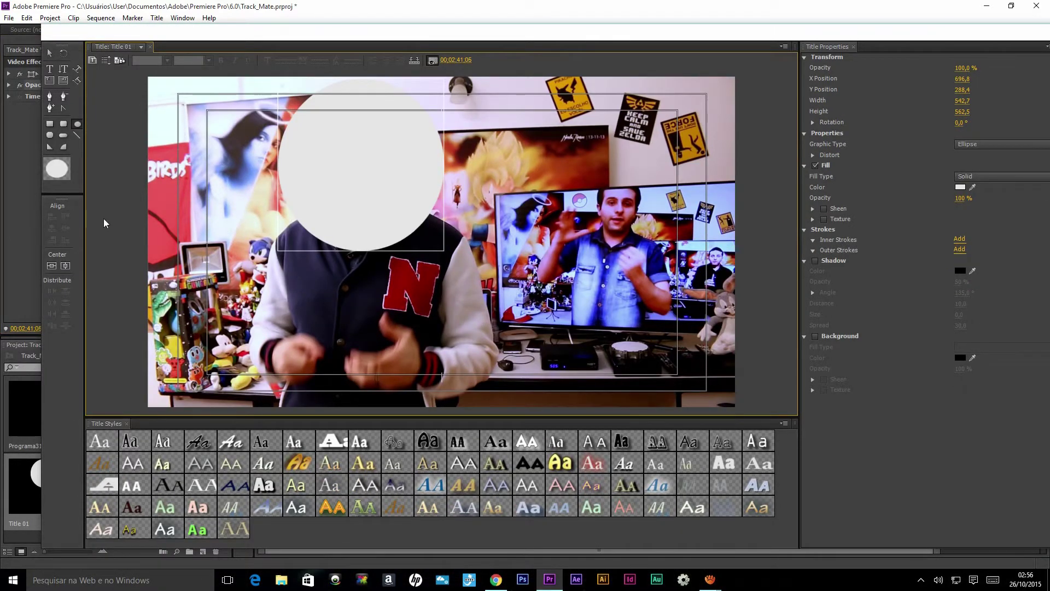
{"action": "left_click", "coordinate": [370, 177]}
{"action": "left_click", "coordinate": [960, 188]}
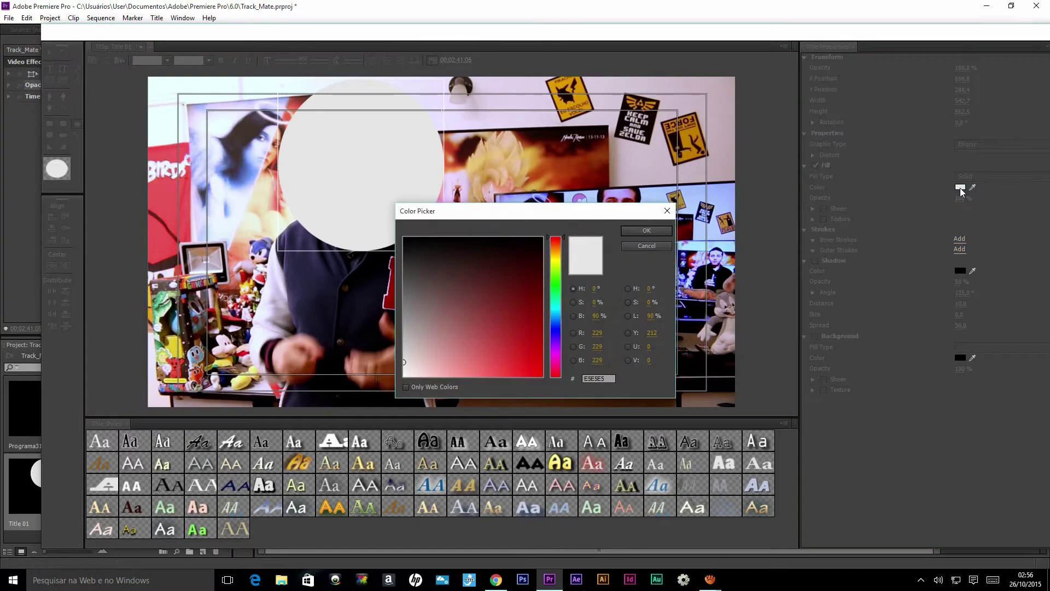
{"action": "mouse_move", "coordinate": [416, 367]}
{"action": "left_mouse_down"}
{"action": "mouse_move", "coordinate": [430, 345]}
{"action": "mouse_move", "coordinate": [404, 376]}
{"action": "left_mouse_up"}
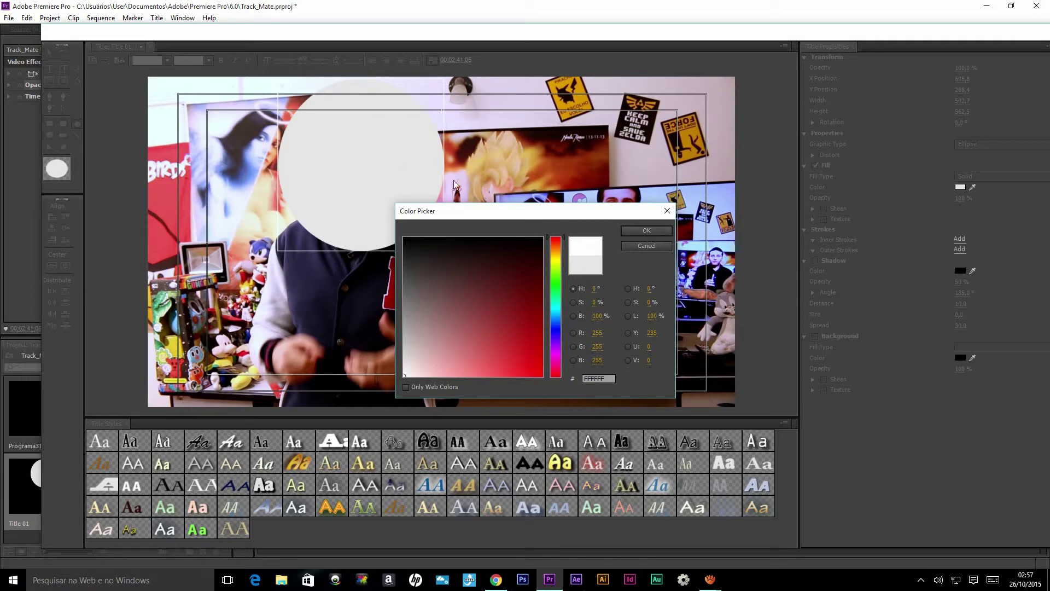
{"action": "left_click", "coordinate": [662, 232]}
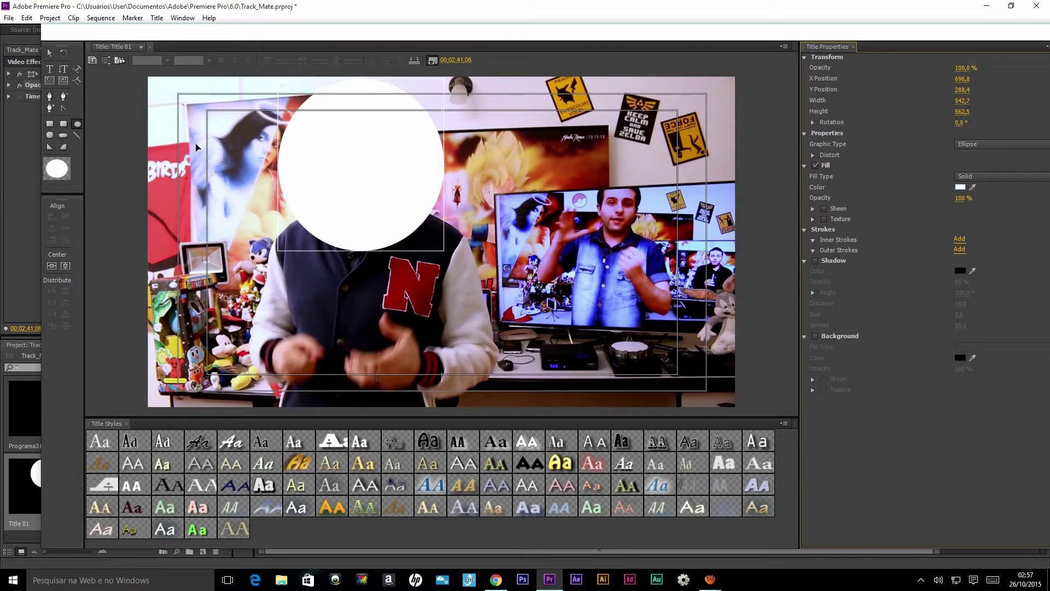
{"action": "mouse_move", "coordinate": [449, 37]}
{"action": "left_mouse_down"}
{"action": "mouse_move", "coordinate": [417, 40]}
{"action": "mouse_move", "coordinate": [450, 53]}
{"action": "left_mouse_up"}
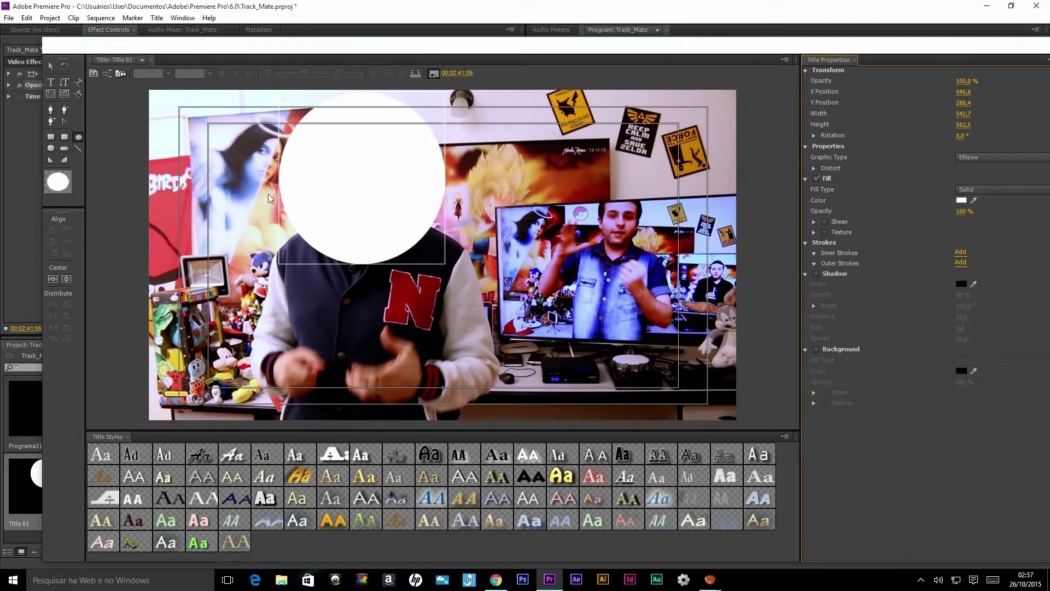
{"action": "left_click_drag", "start_coordinate": [754, 49], "coordinate": [646, 49]}
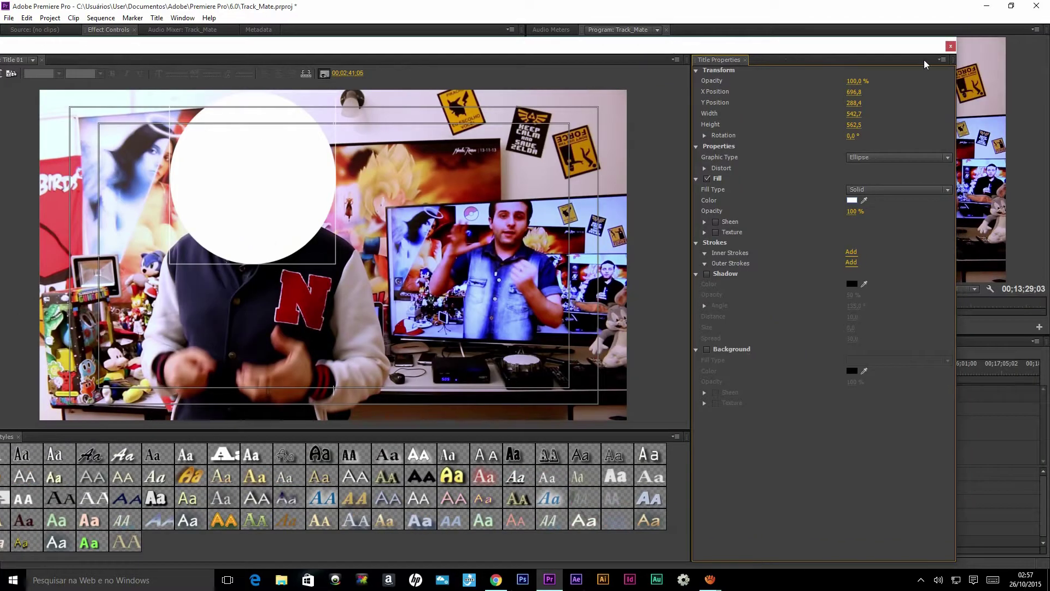
Step: Close the Titler and place Title 01 at the start of Video 3
{"action": "left_click", "coordinate": [951, 48]}
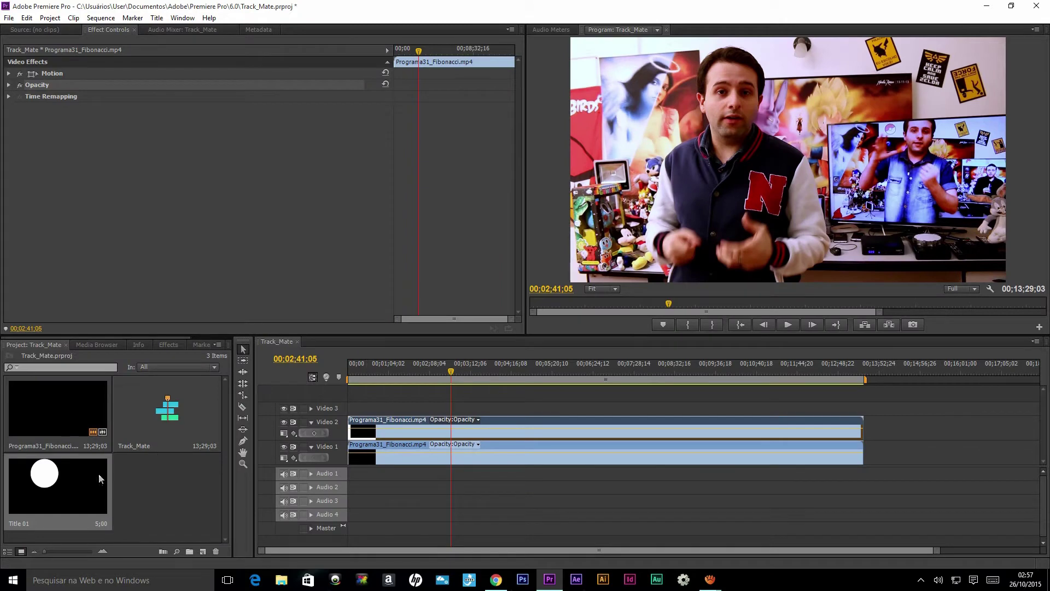
{"action": "left_click", "coordinate": [48, 482]}
{"action": "mouse_move", "coordinate": [48, 482]}
{"action": "left_mouse_down"}
{"action": "mouse_move", "coordinate": [353, 409]}
{"action": "mouse_move", "coordinate": [445, 409]}
{"action": "left_mouse_up"}
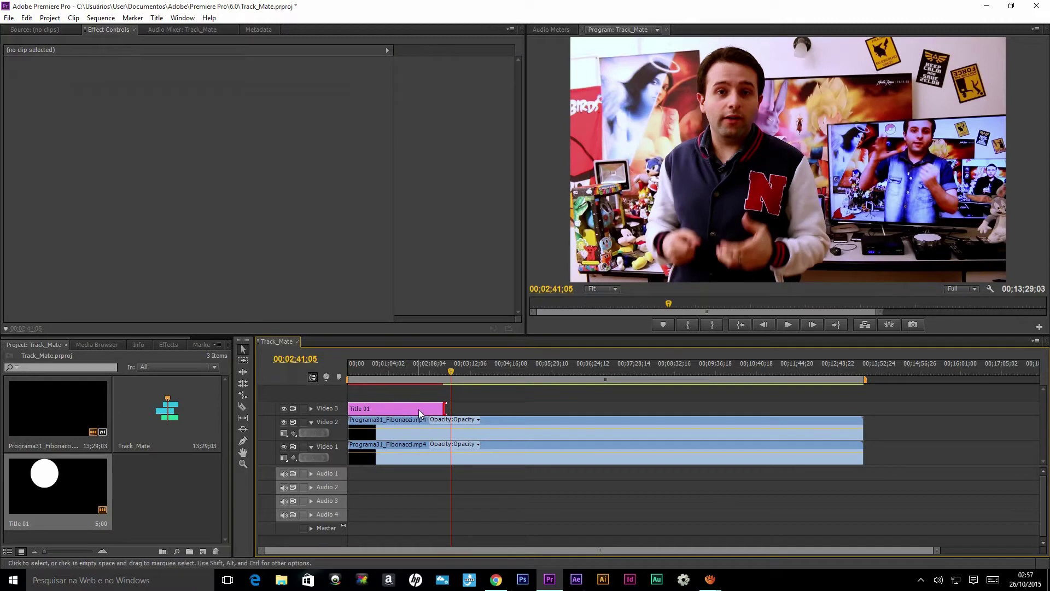
{"action": "left_click", "coordinate": [418, 409]}
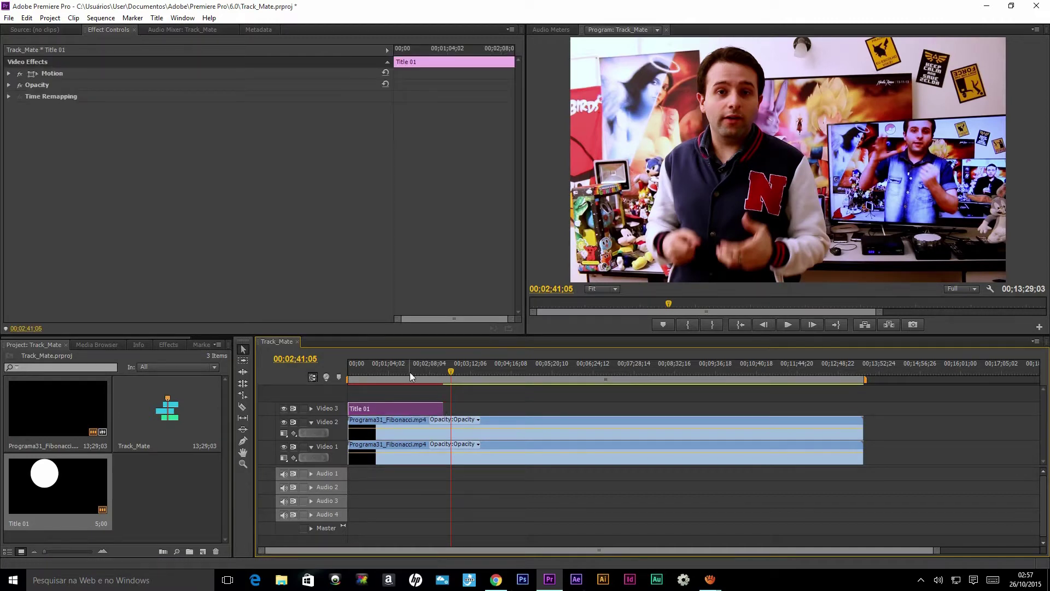
{"action": "left_click_drag", "start_coordinate": [443, 408], "coordinate": [469, 409]}
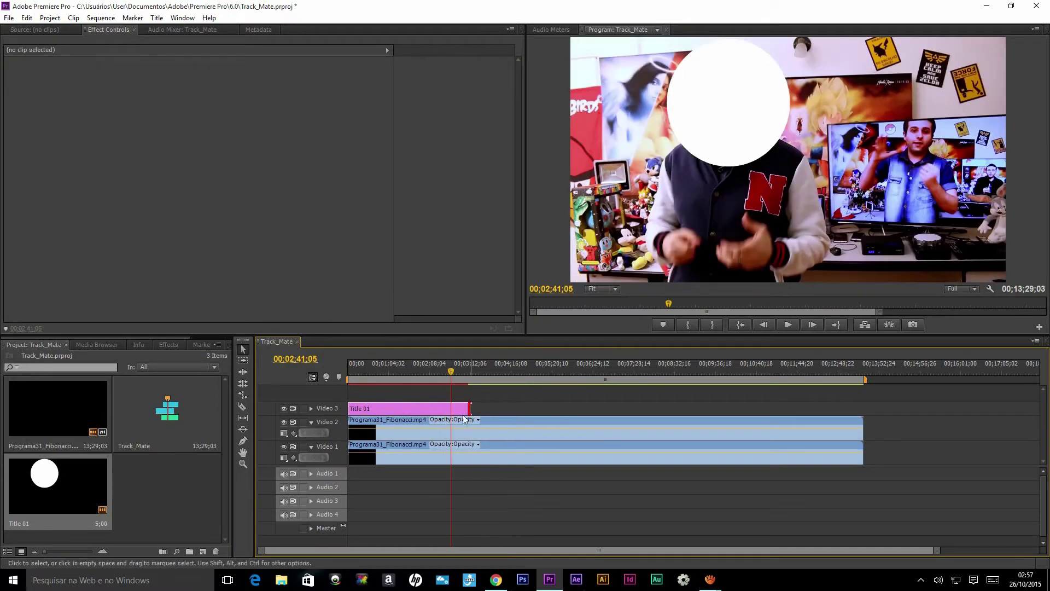
{"action": "mouse_move", "coordinate": [469, 409]}
{"action": "left_mouse_down"}
{"action": "mouse_move", "coordinate": [869, 395]}
{"action": "mouse_move", "coordinate": [864, 409]}
{"action": "left_mouse_up"}
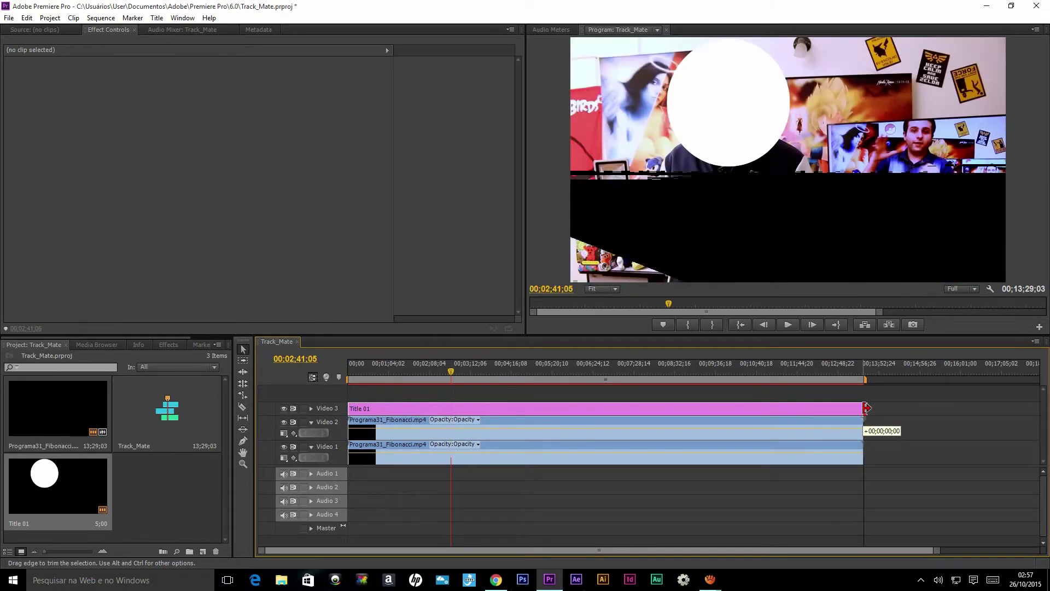
{"action": "key", "text": "ctrl+z"}
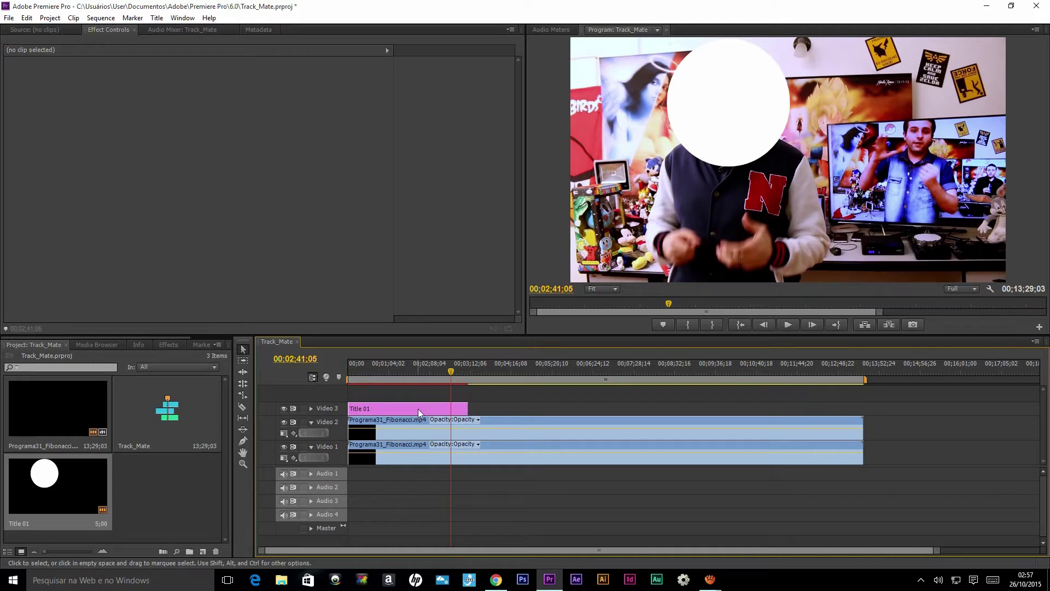
Step: Set Title 01's duration to 00;13;29;03 via Speed/Duration
{"action": "right_click", "coordinate": [415, 410]}
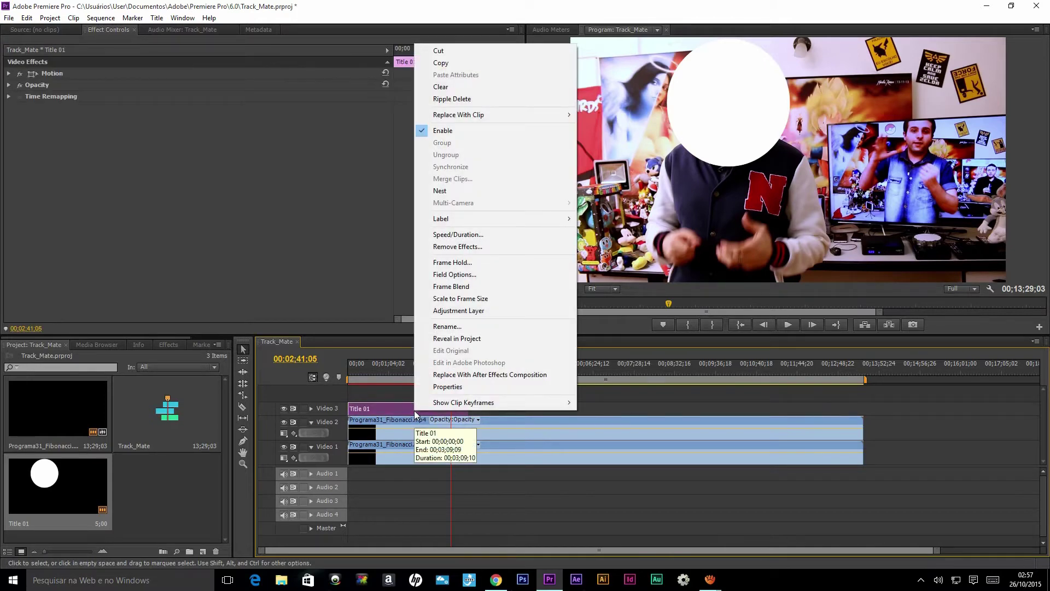
{"action": "left_click", "coordinate": [474, 235]}
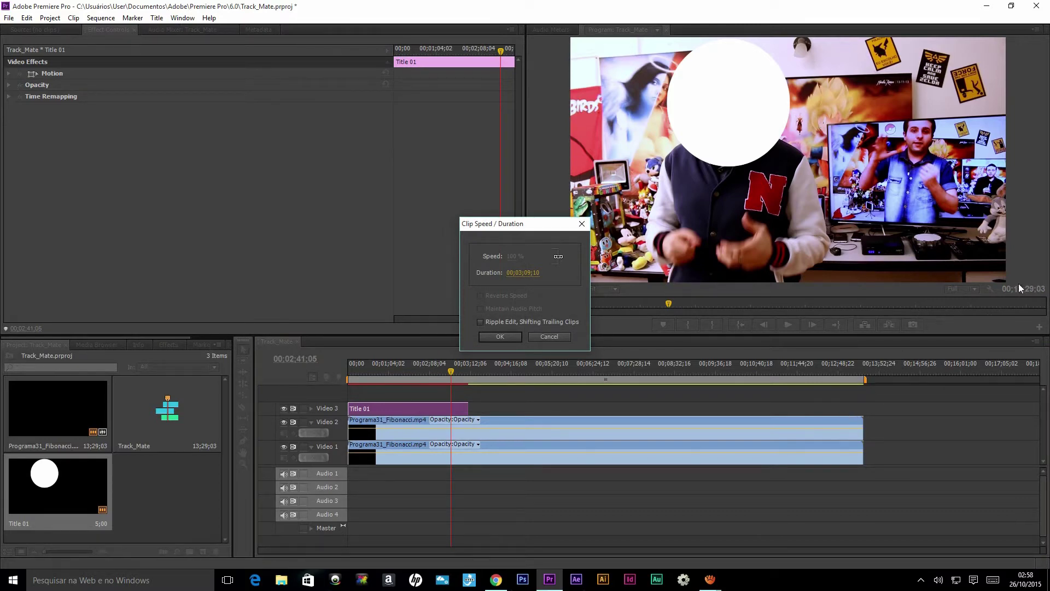
{"action": "left_click", "coordinate": [517, 269]}
{"action": "left_click", "coordinate": [500, 337]}
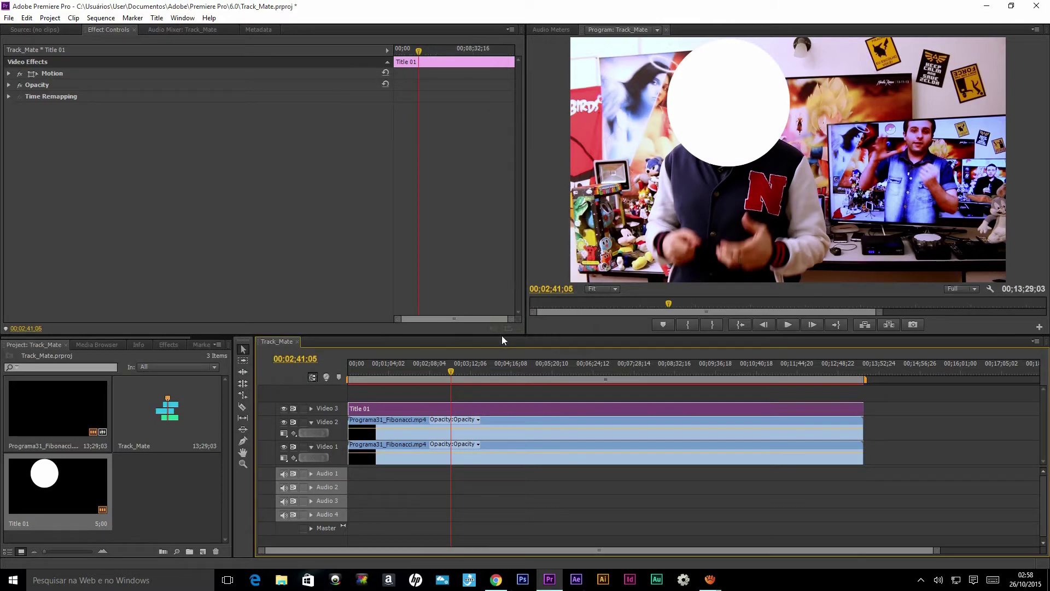
Step: Roughly trim Title 01's end earlier and its start later on Video 3
{"action": "mouse_move", "coordinate": [858, 405]}
{"action": "left_mouse_down"}
{"action": "mouse_move", "coordinate": [688, 408]}
{"action": "mouse_move", "coordinate": [847, 400]}
{"action": "left_mouse_up"}
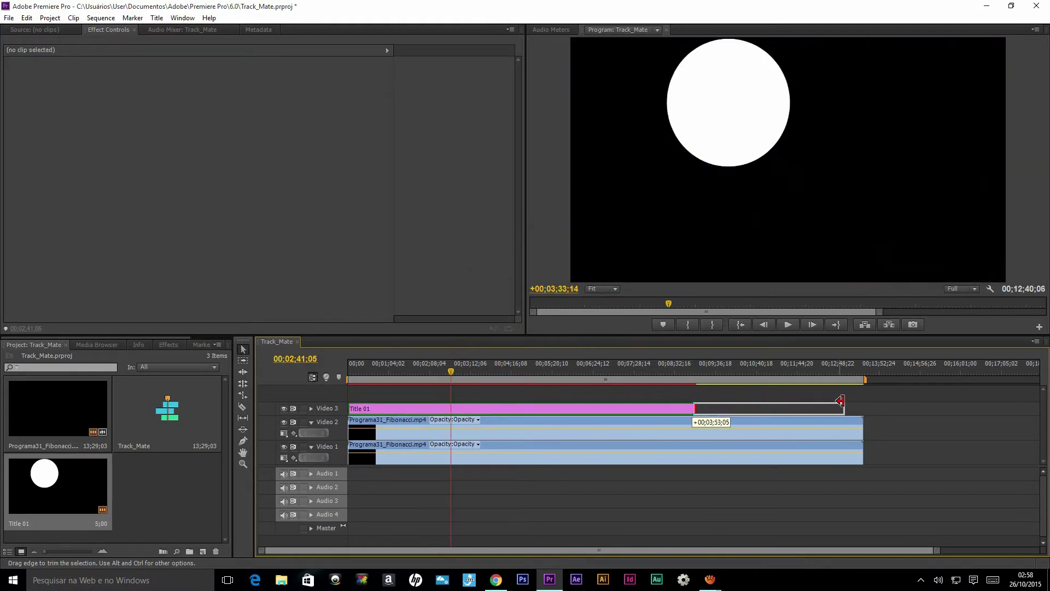
{"action": "mouse_move", "coordinate": [847, 401]}
{"action": "left_mouse_down"}
{"action": "mouse_move", "coordinate": [860, 405]}
{"action": "mouse_move", "coordinate": [658, 424]}
{"action": "mouse_move", "coordinate": [575, 409]}
{"action": "left_mouse_up"}
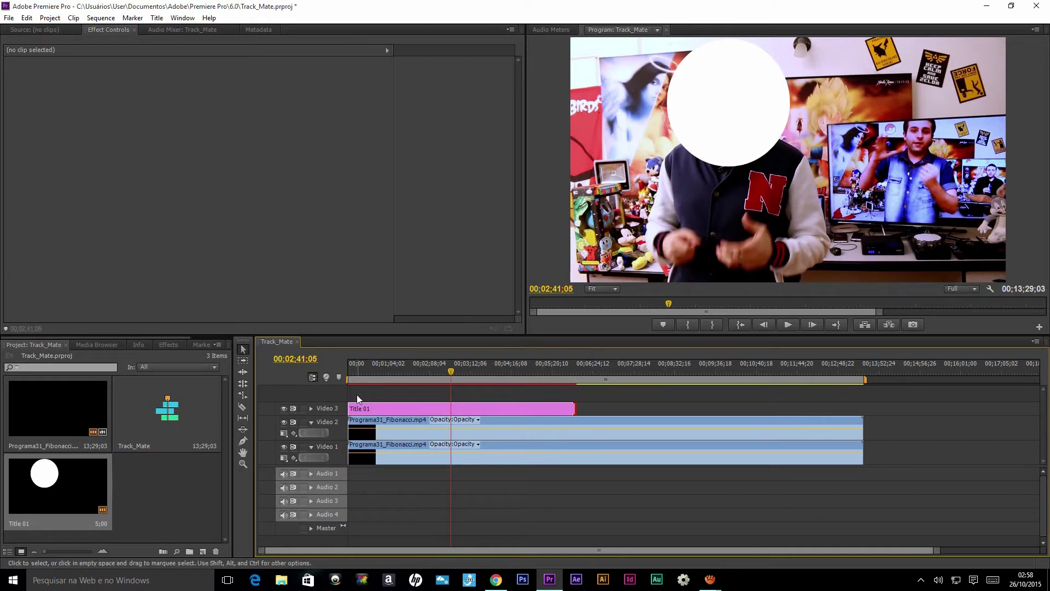
{"action": "left_click_drag", "start_coordinate": [350, 409], "coordinate": [441, 394]}
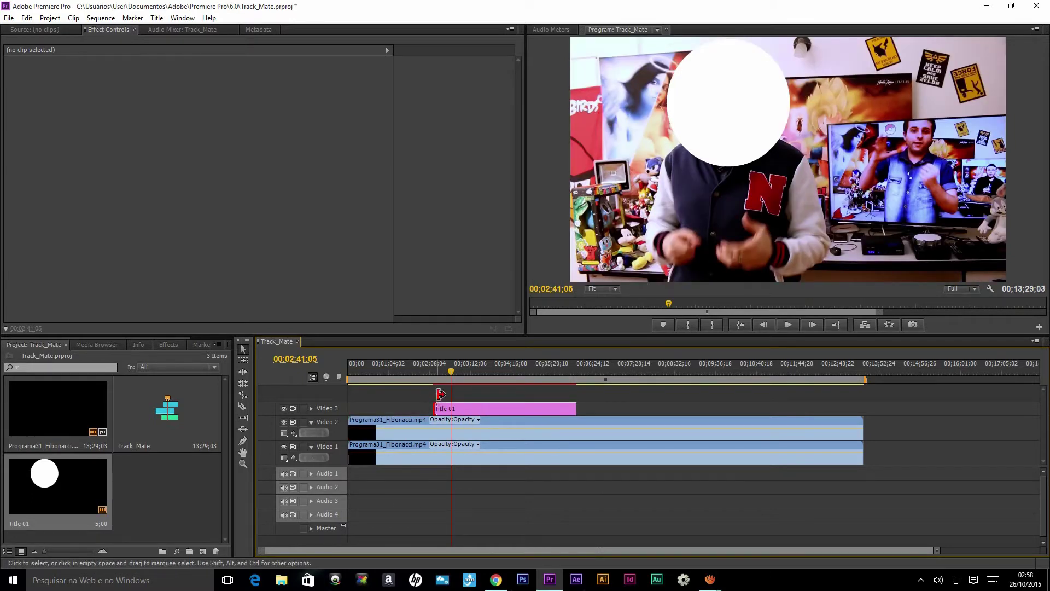
Step: Zoom the timeline and trim Title 01's end back to around 00;04;18
{"action": "key", "text": "="}
{"action": "mouse_move", "coordinate": [499, 369]}
{"action": "left_mouse_down"}
{"action": "mouse_move", "coordinate": [468, 371]}
{"action": "mouse_move", "coordinate": [626, 371]}
{"action": "left_mouse_up"}
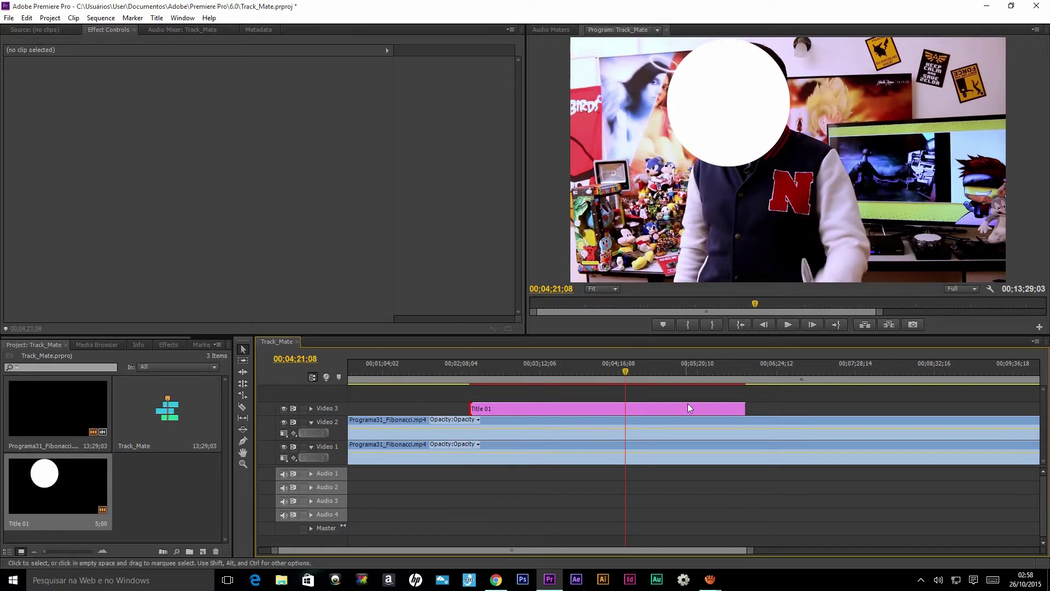
{"action": "left_click_drag", "start_coordinate": [743, 409], "coordinate": [625, 409]}
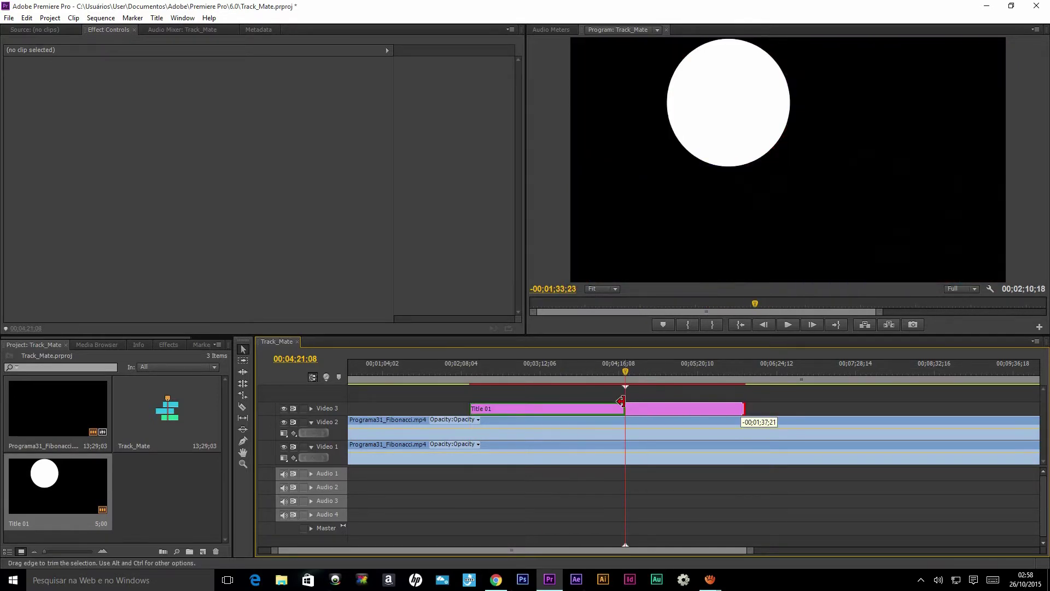
{"action": "left_click_drag", "start_coordinate": [624, 377], "coordinate": [479, 373]}
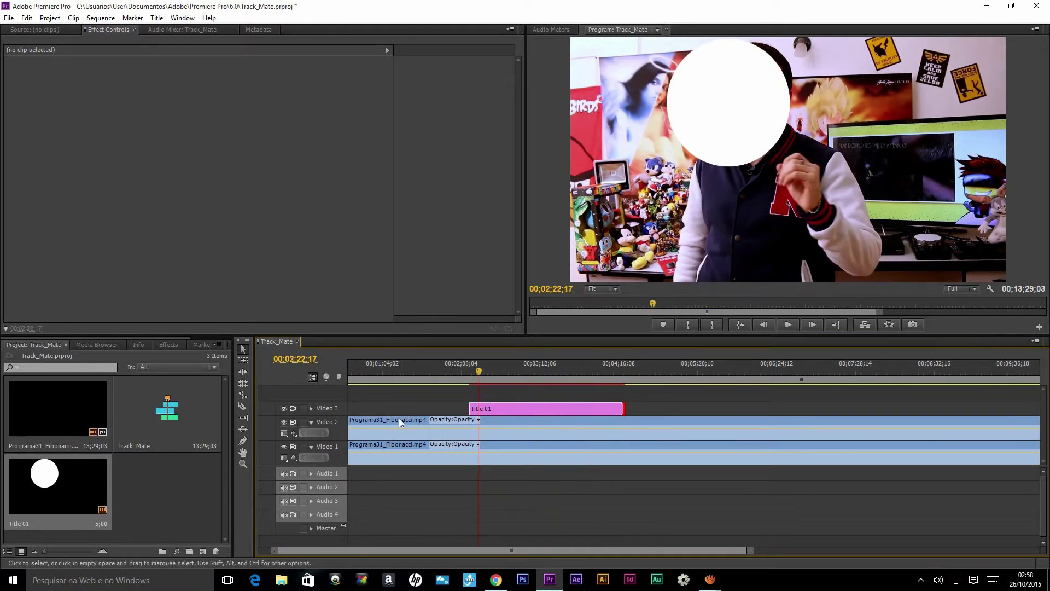
{"action": "key", "text": "minus"}
{"action": "key", "text": "equal"}
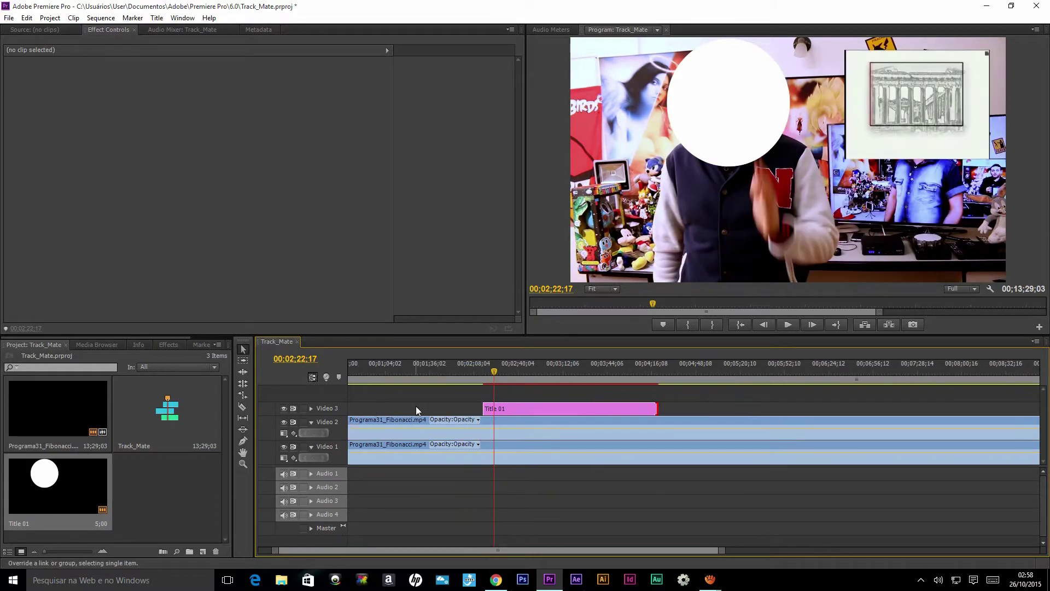
{"action": "left_click", "coordinate": [581, 420]}
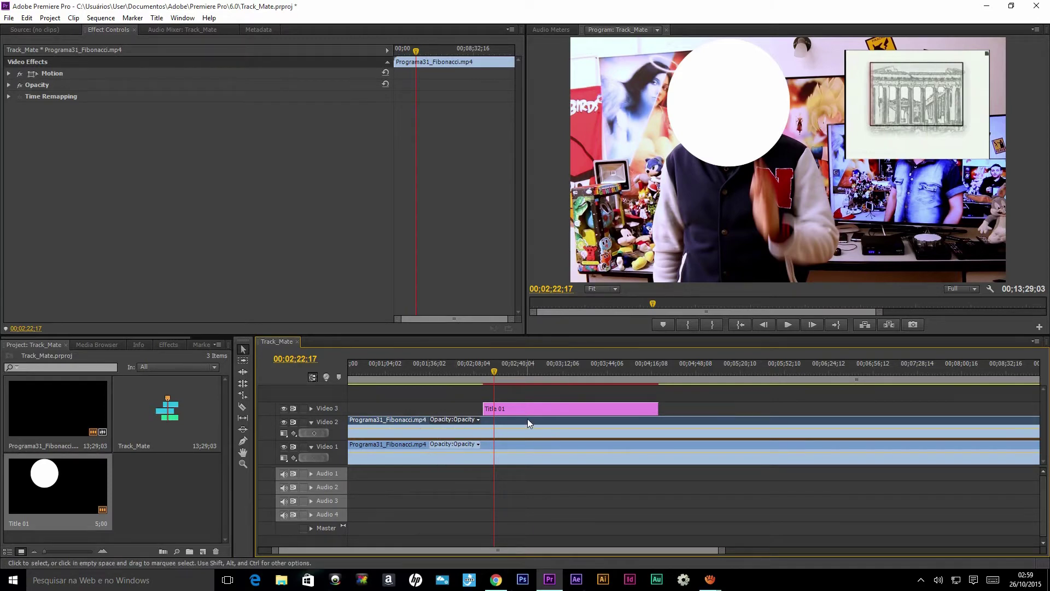
Step: Search the Effects panel for 'rack' and drop Track Matte Key onto the Video 2 clip
{"action": "left_click", "coordinate": [174, 348]}
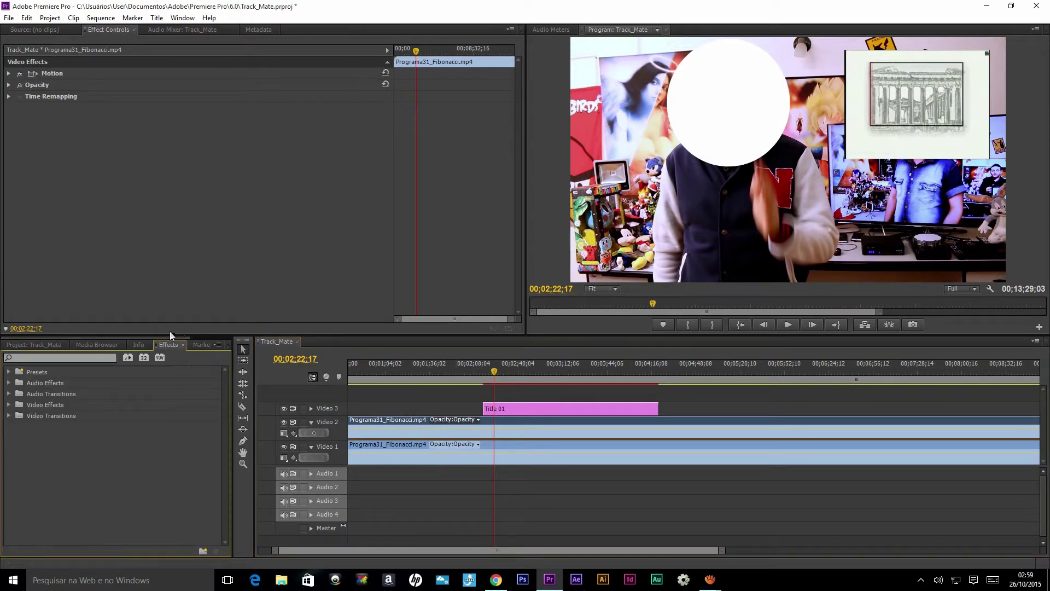
{"action": "left_click", "coordinate": [91, 359]}
{"action": "type", "text": "r"}
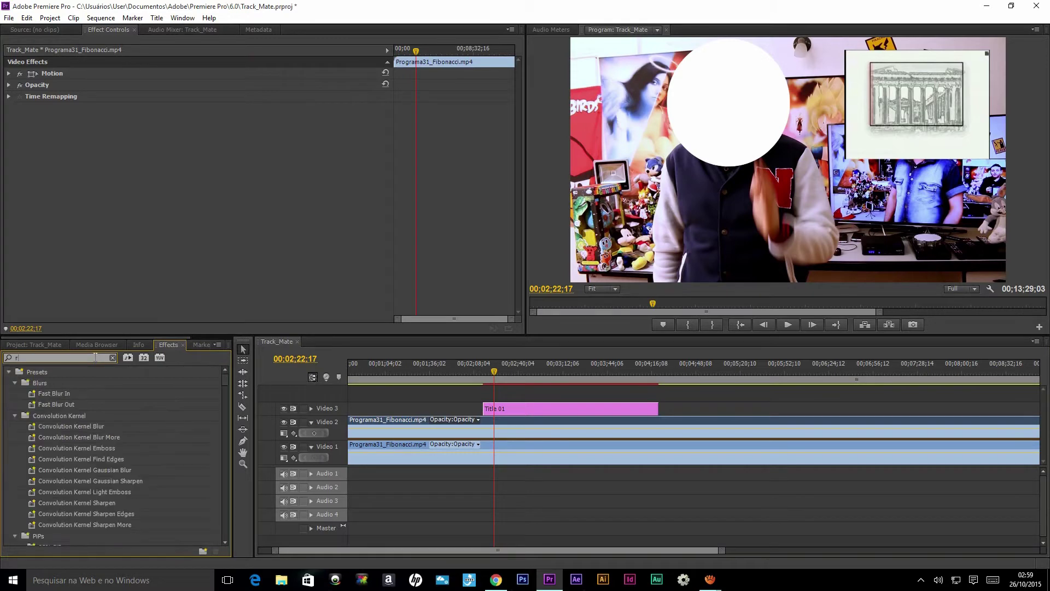
{"action": "type", "text": "track"}
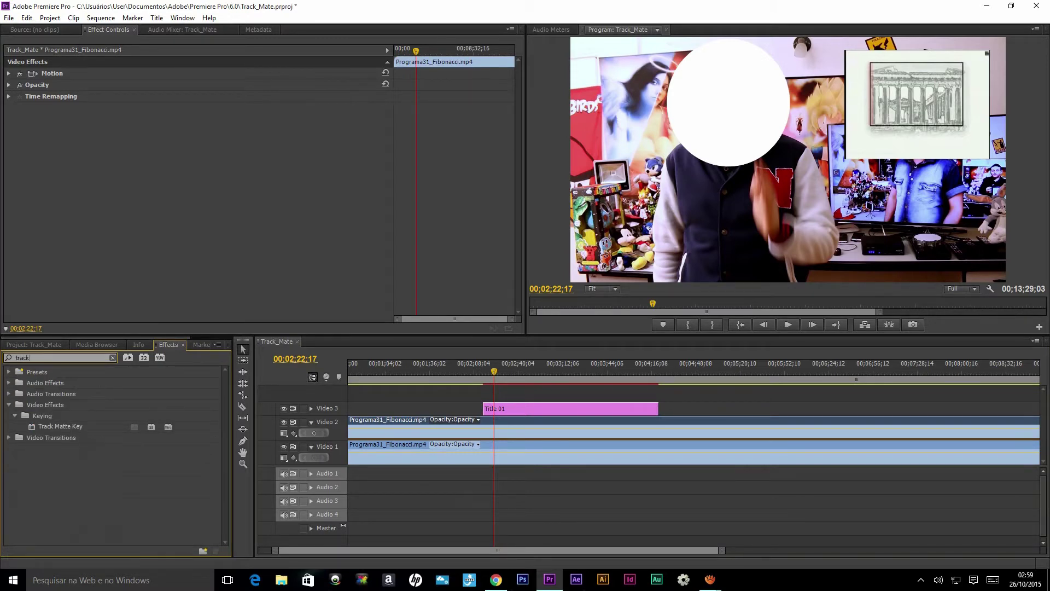
{"action": "left_click", "coordinate": [63, 425]}
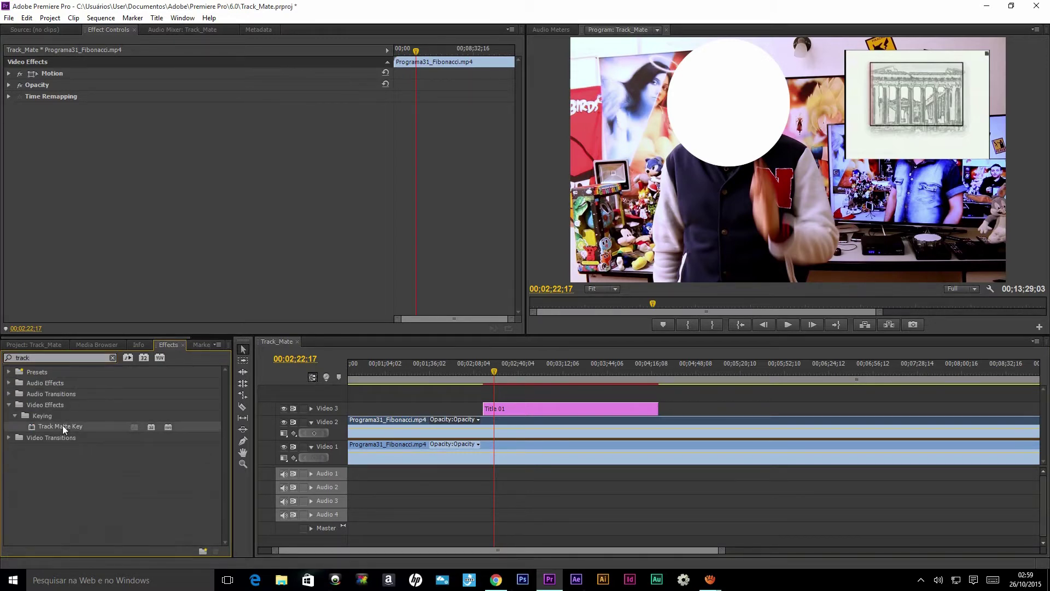
{"action": "left_click_drag", "start_coordinate": [63, 425], "coordinate": [493, 426]}
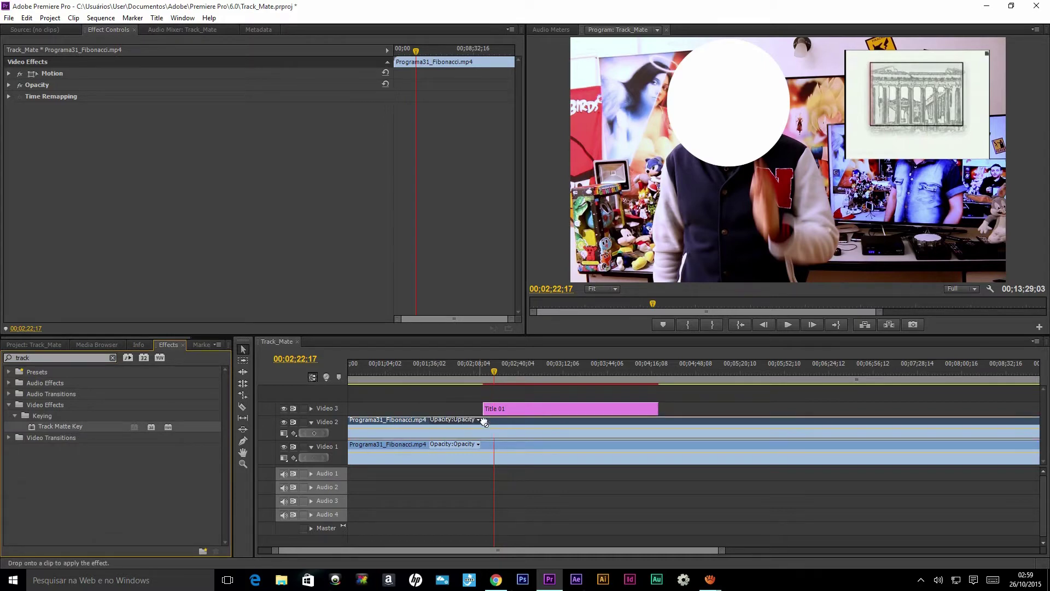
{"action": "left_click_drag", "start_coordinate": [493, 426], "coordinate": [494, 426]}
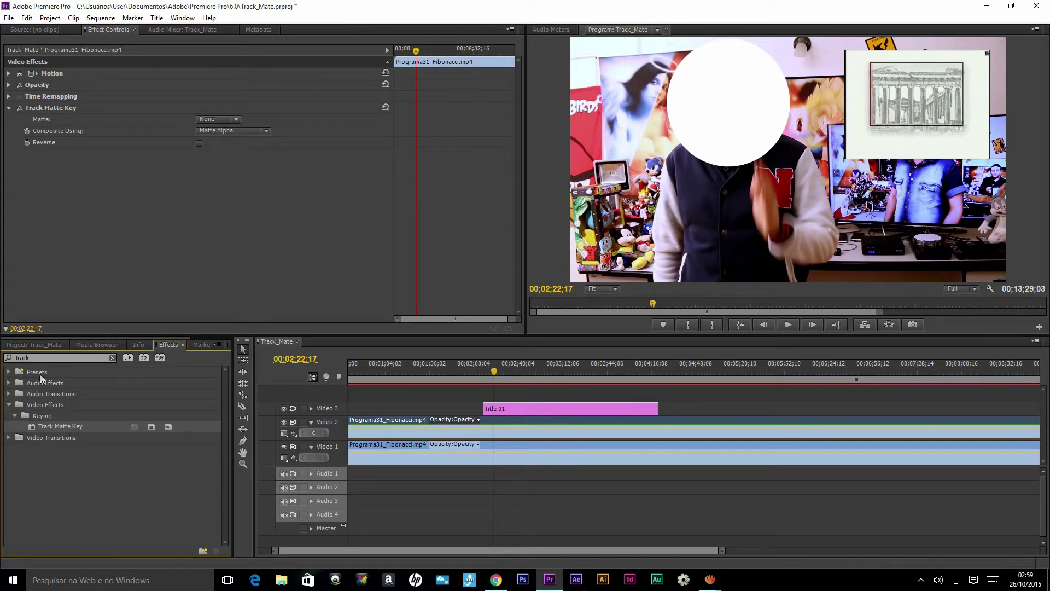
Step: Set the Video 2 clip's Track Matte Key Matte dropdown to Video 3
{"action": "left_click", "coordinate": [15, 417]}
{"action": "left_click", "coordinate": [112, 357]}
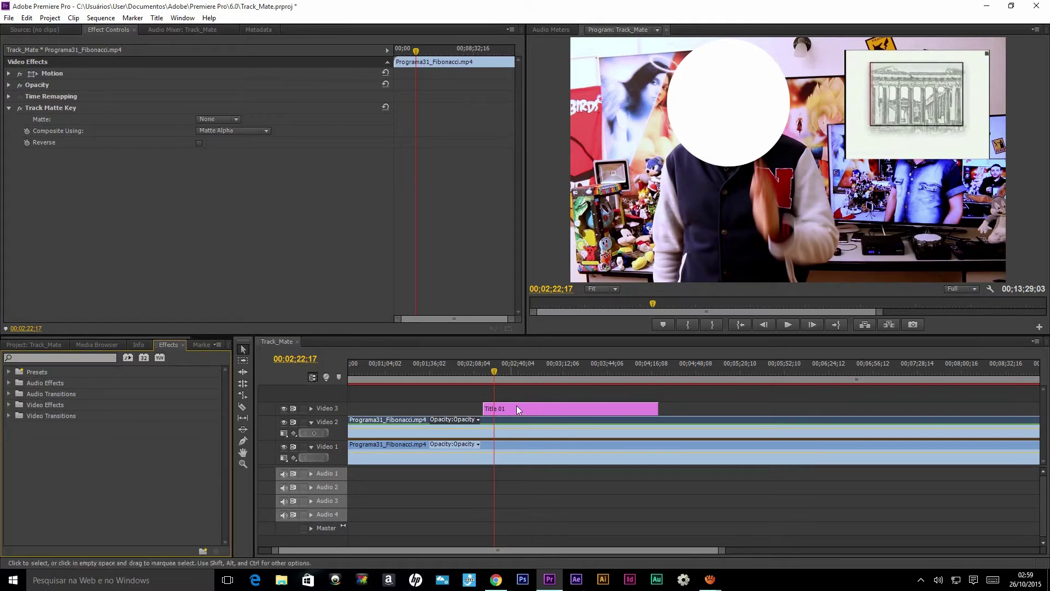
{"action": "left_click", "coordinate": [525, 422]}
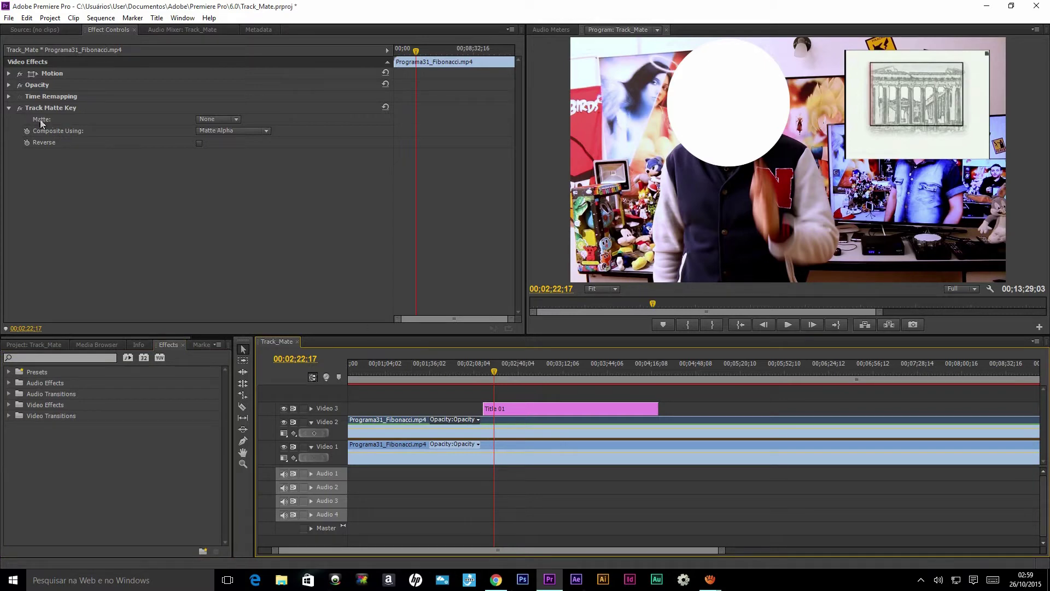
{"action": "left_click", "coordinate": [231, 119]}
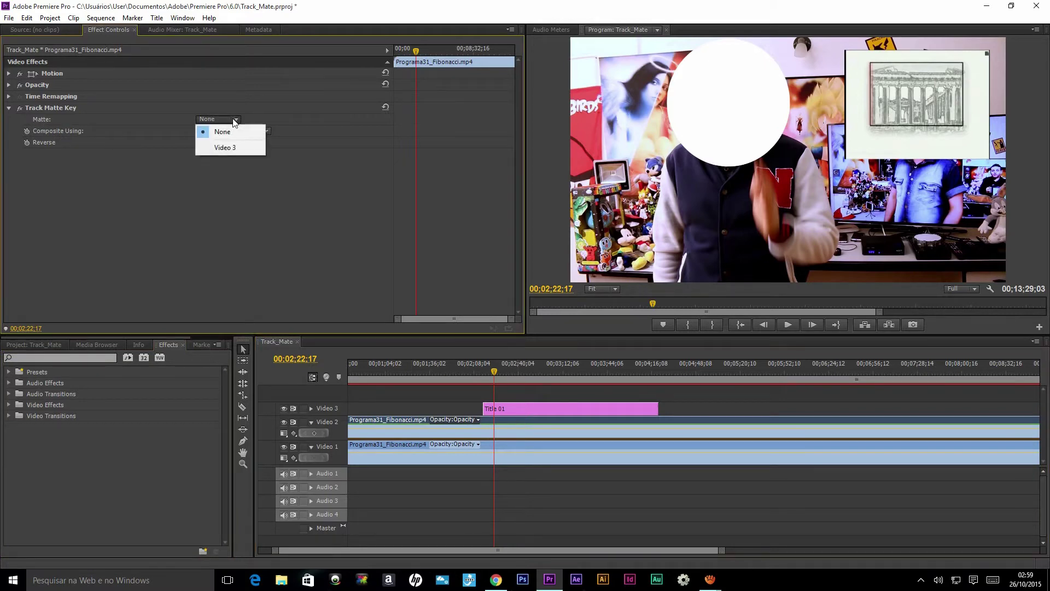
{"action": "left_click", "coordinate": [237, 150]}
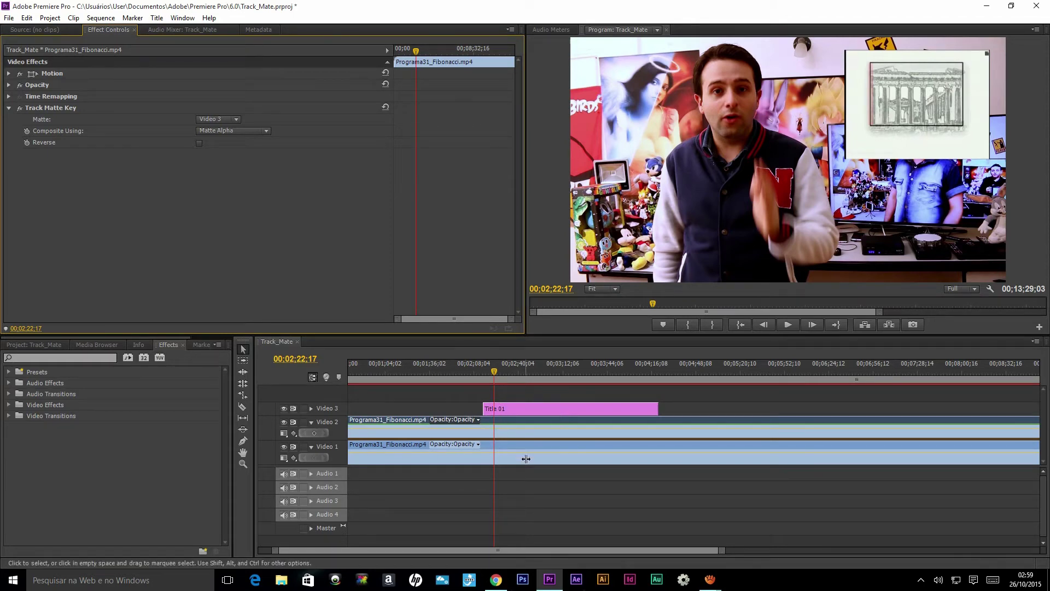
{"action": "left_click", "coordinate": [525, 456]}
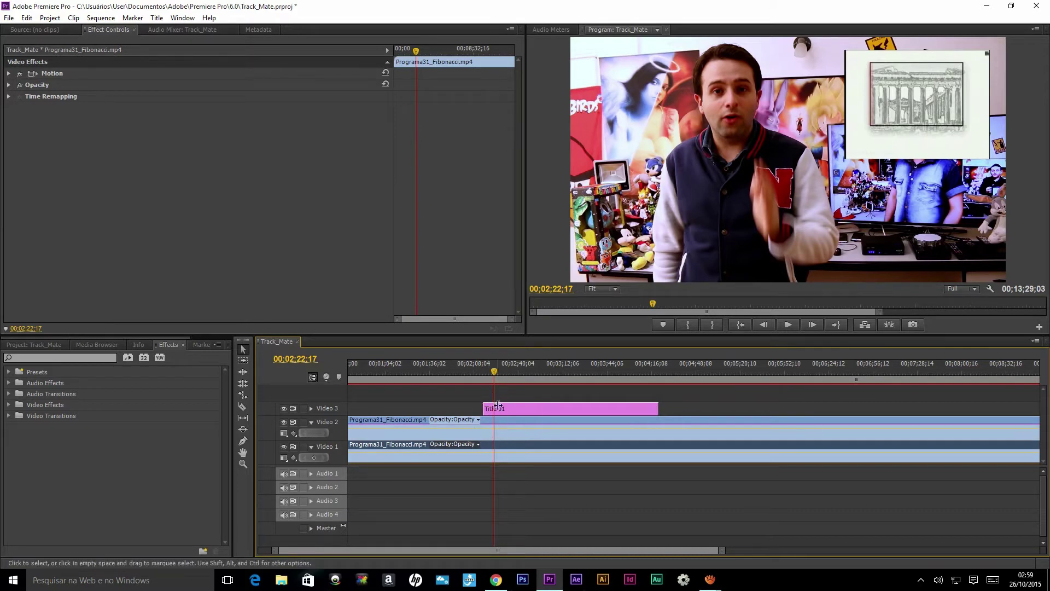
{"action": "left_click", "coordinate": [43, 357]}
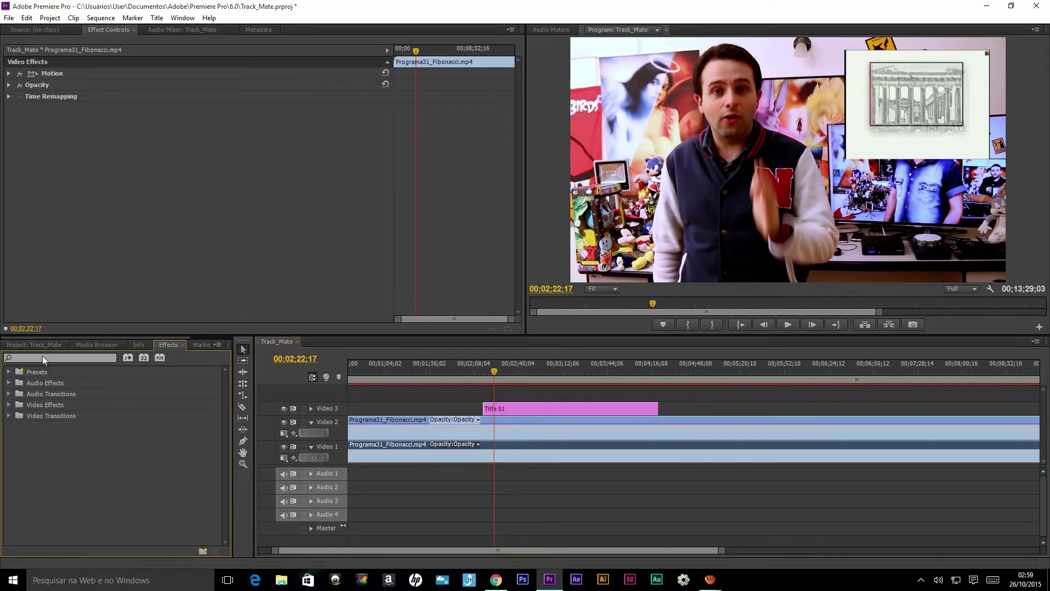
Step: Apply Black & White to the Video 1 clip as a trial, then clear it in Effect Controls
{"action": "type", "text": "black"}
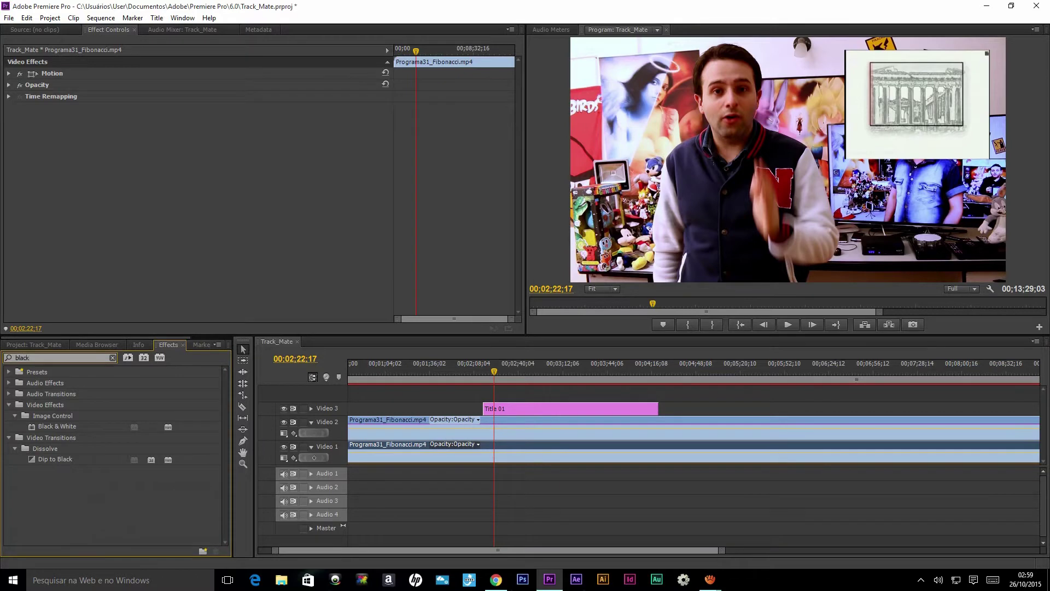
{"action": "left_click_drag", "start_coordinate": [56, 426], "coordinate": [439, 449]}
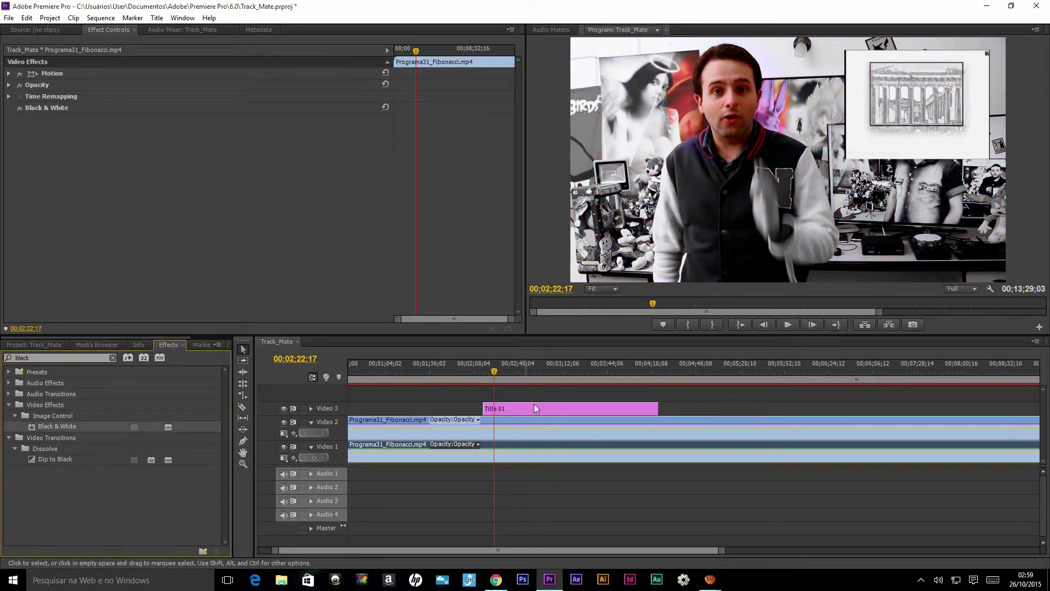
{"action": "left_click", "coordinate": [788, 159]}
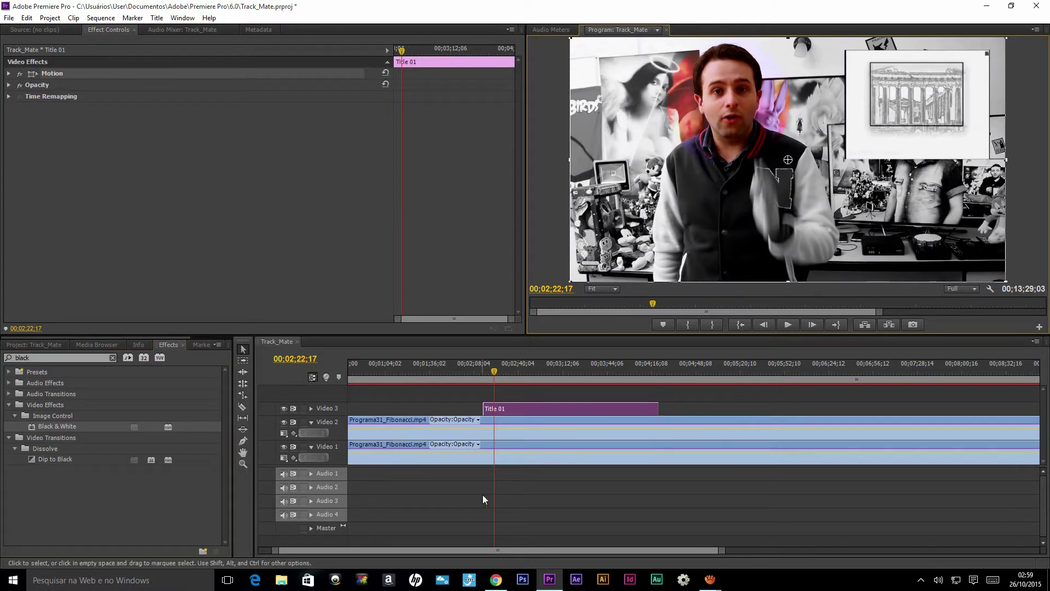
{"action": "left_click", "coordinate": [513, 422]}
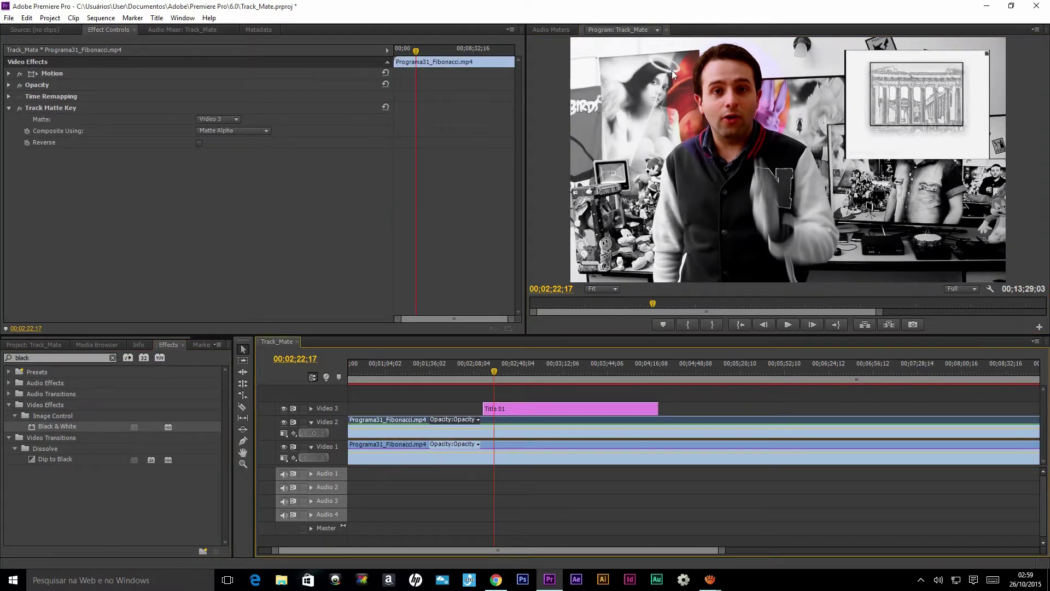
{"action": "left_click", "coordinate": [416, 454]}
{"action": "left_click", "coordinate": [60, 357]}
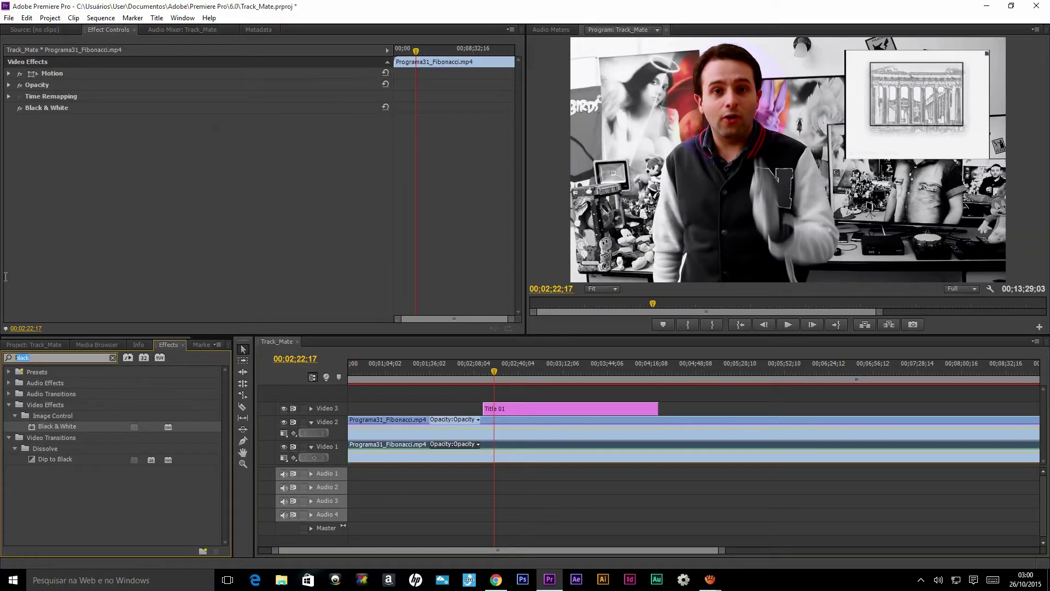
{"action": "right_click", "coordinate": [52, 109]}
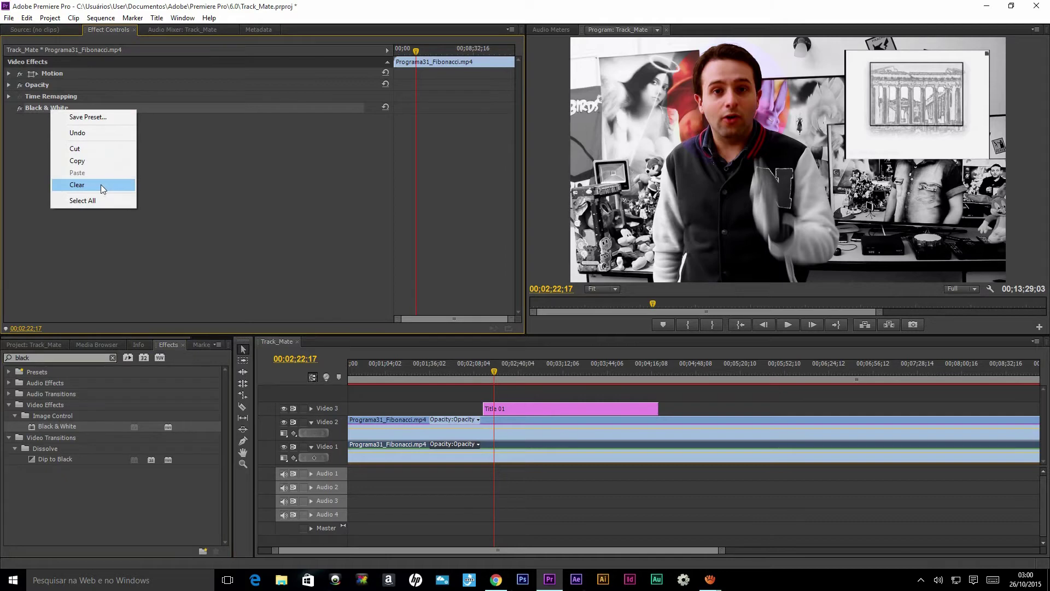
{"action": "left_click", "coordinate": [77, 185]}
Step: Search the effects list for 'gaussian' to find Gaussian Blur
{"action": "left_click", "coordinate": [77, 361]}
{"action": "double_click", "coordinate": [17, 358]}
{"action": "type", "text": "gaussian"}
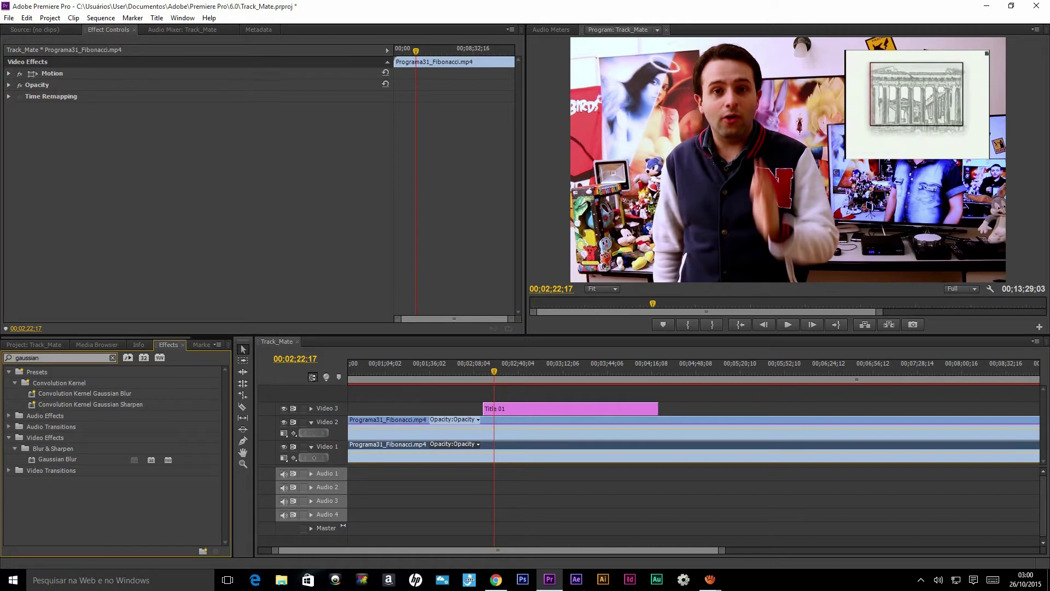
Step: Give the Video 1 clip Gaussian Blur at Blurriness 70 and add Gaussian Blur to Title 01
{"action": "left_click_drag", "start_coordinate": [77, 460], "coordinate": [455, 457]}
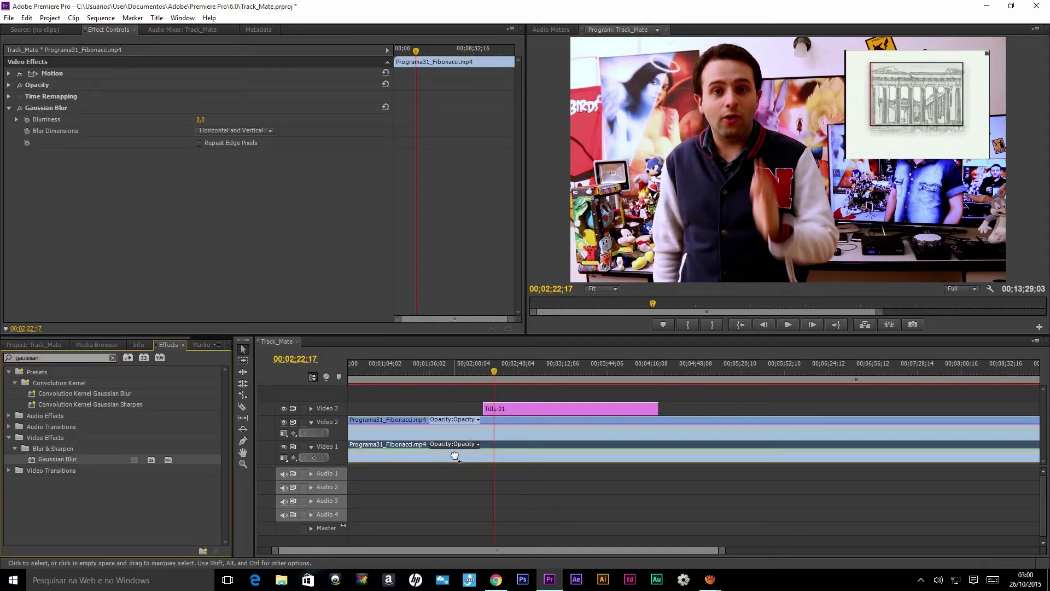
{"action": "left_click_drag", "start_coordinate": [203, 120], "coordinate": [217, 120]}
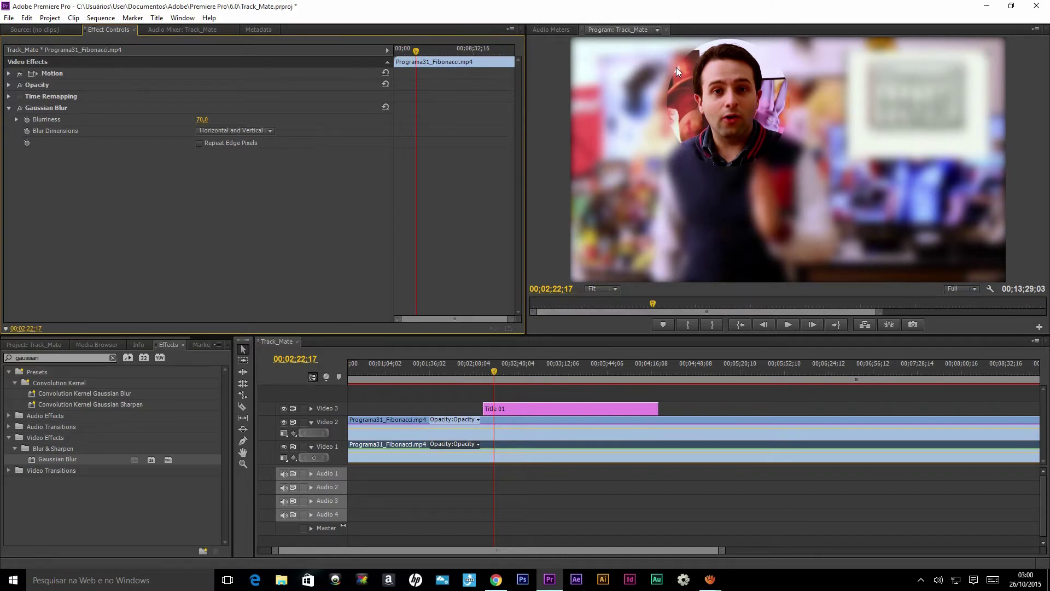
{"action": "left_click_drag", "start_coordinate": [64, 460], "coordinate": [524, 403]}
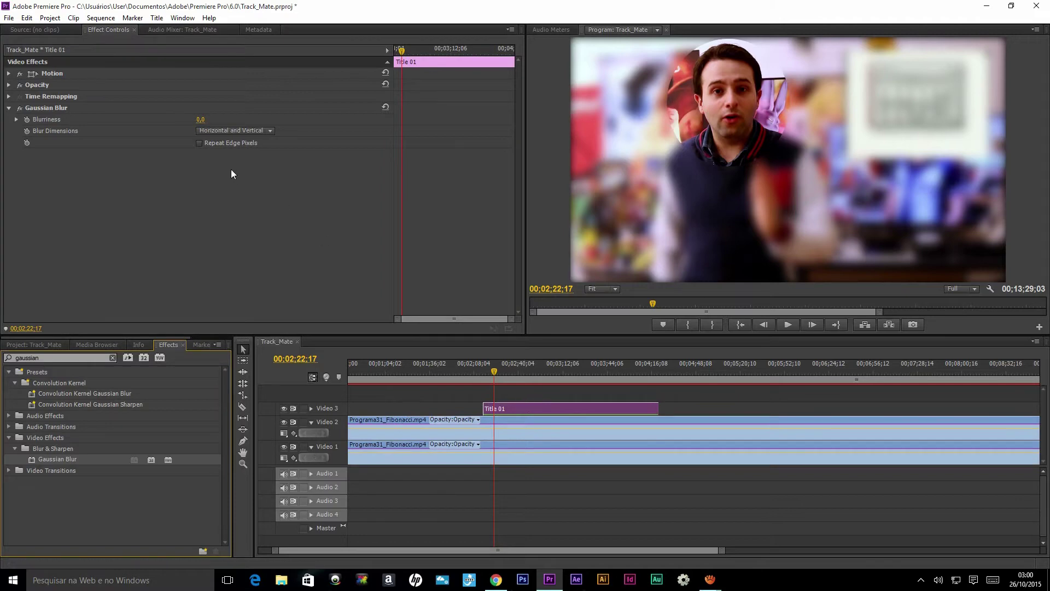
Step: Set Title 01's Blurriness to 169 and start Position and Scale keyframes under Motion
{"action": "left_click_drag", "start_coordinate": [200, 119], "coordinate": [307, 108]}
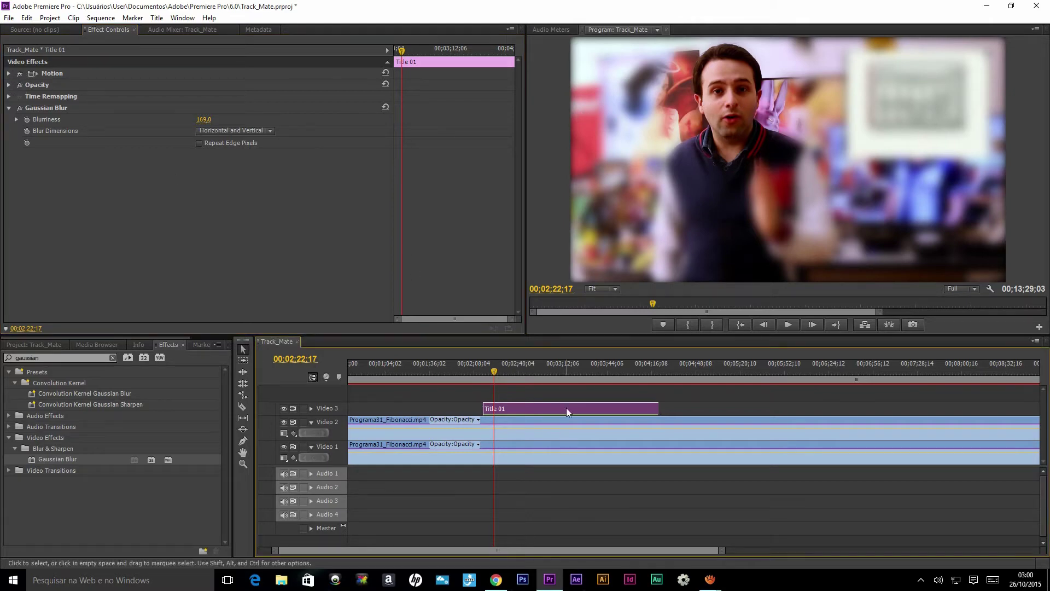
{"action": "left_click", "coordinate": [8, 73]}
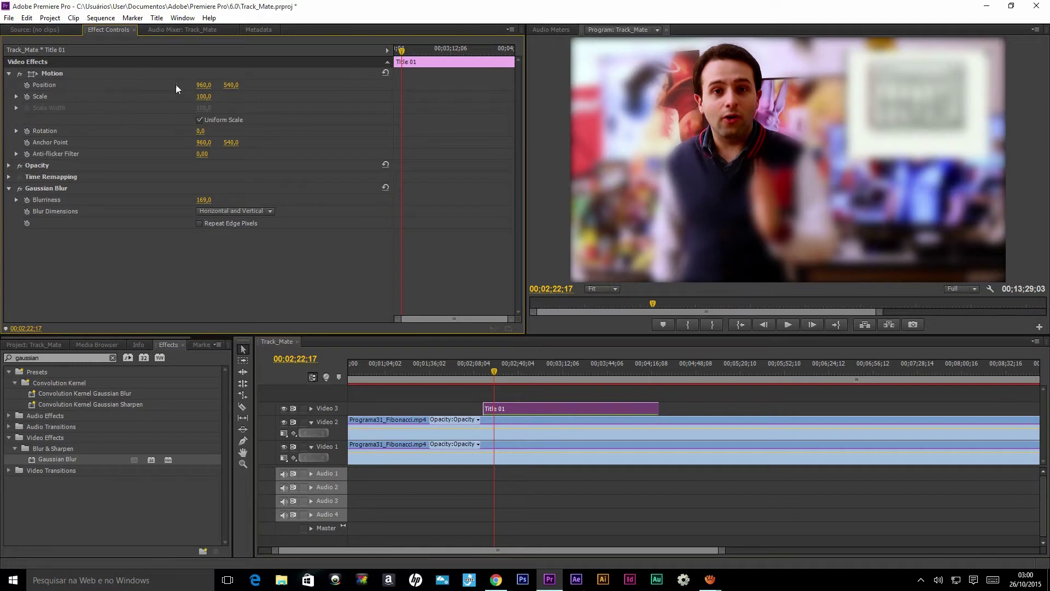
{"action": "left_click", "coordinate": [27, 97]}
Step: At a later frame, try Scale 136 and undo it, then shift the matte right
{"action": "left_click_drag", "start_coordinate": [494, 373], "coordinate": [561, 377]}
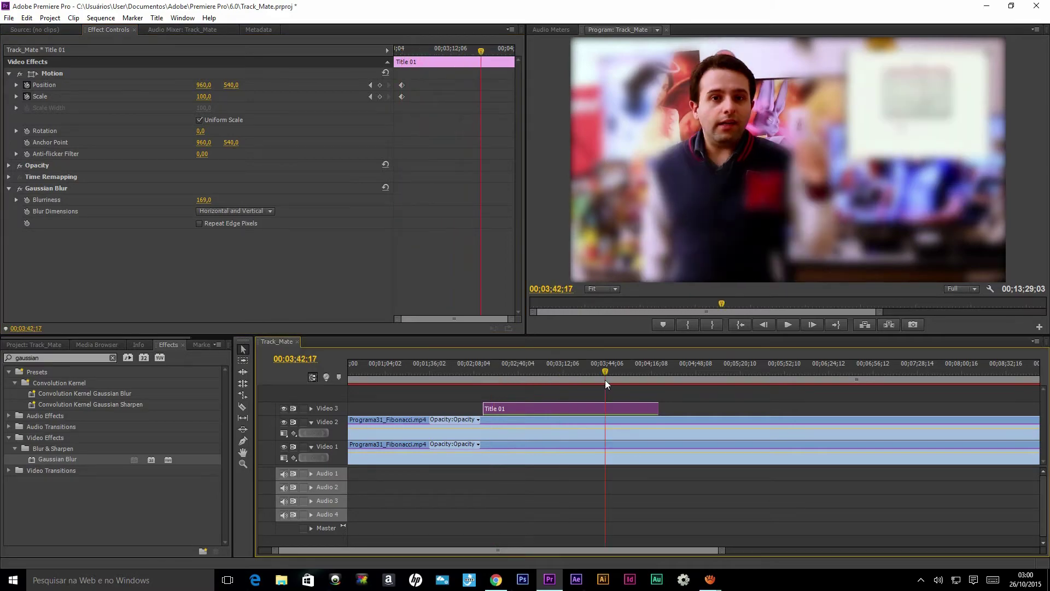
{"action": "left_click_drag", "start_coordinate": [603, 380], "coordinate": [639, 380]}
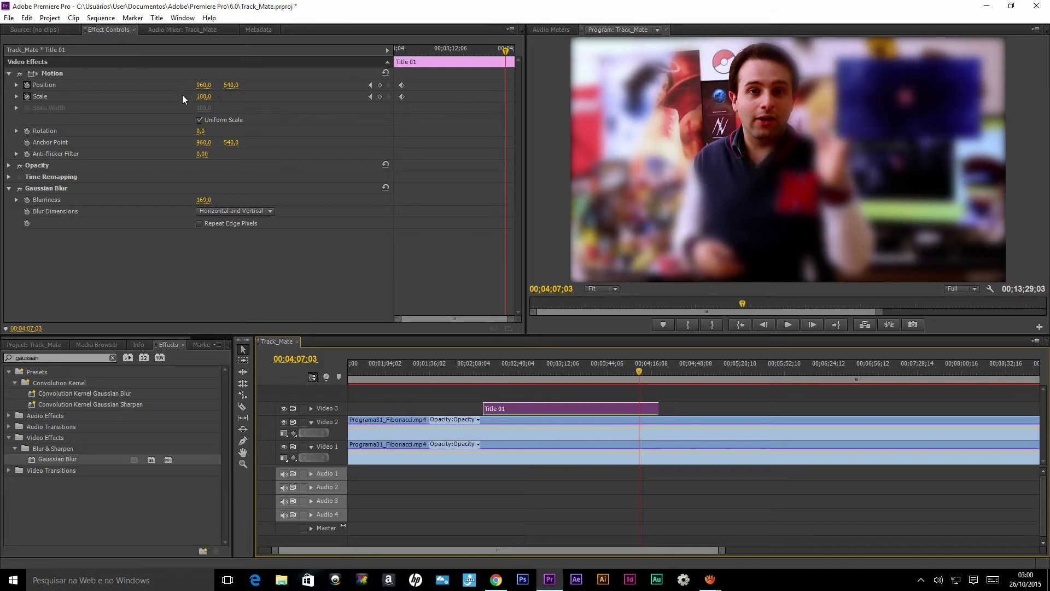
{"action": "mouse_move", "coordinate": [213, 101]}
{"action": "left_mouse_down"}
{"action": "mouse_move", "coordinate": [232, 102]}
{"action": "mouse_move", "coordinate": [180, 103]}
{"action": "left_mouse_up"}
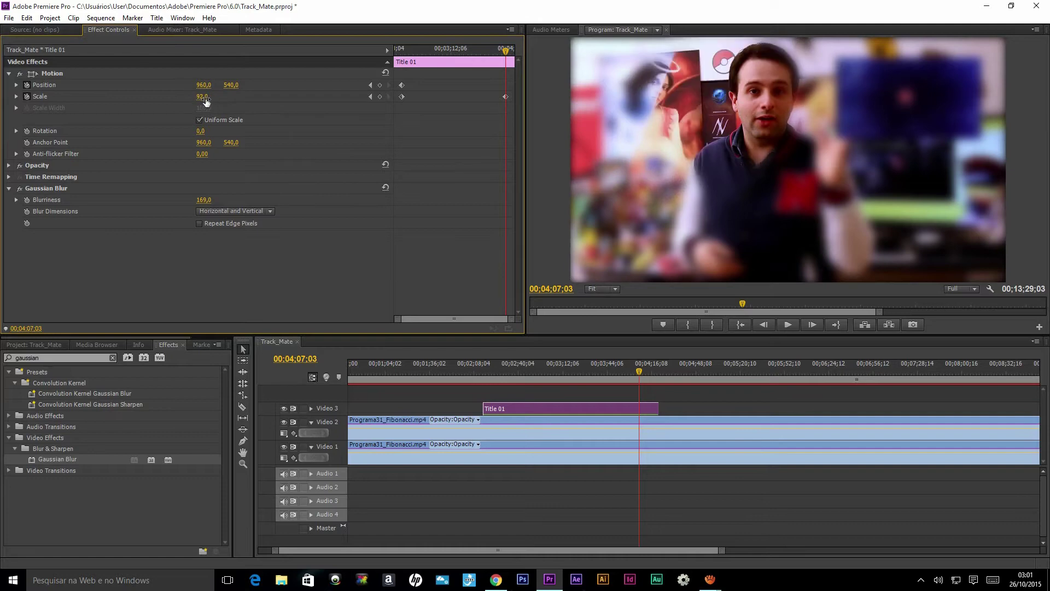
{"action": "key", "text": "ctrl+z"}
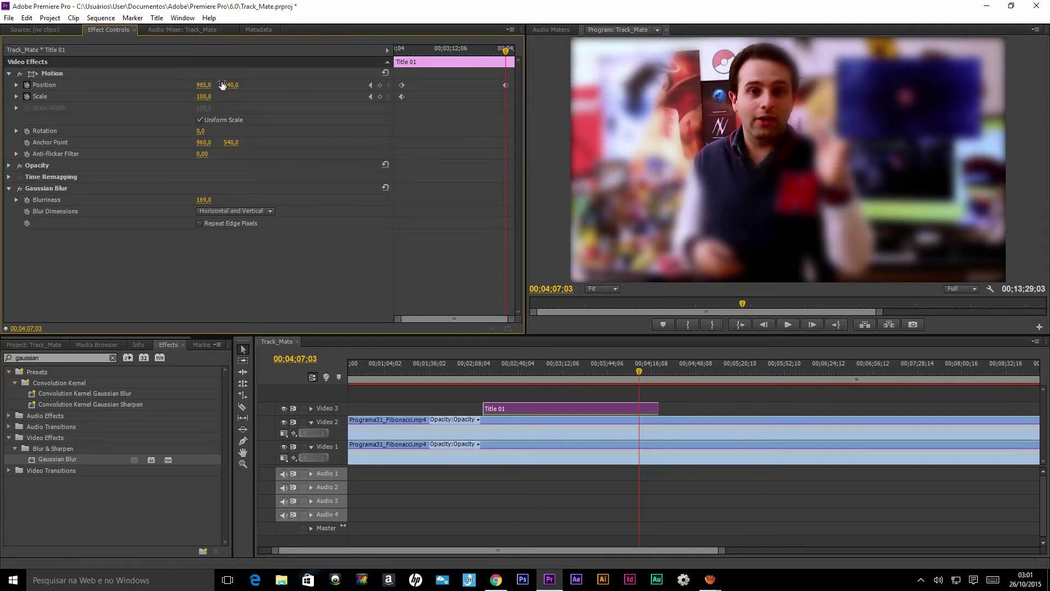
{"action": "left_click_drag", "start_coordinate": [203, 86], "coordinate": [269, 82]}
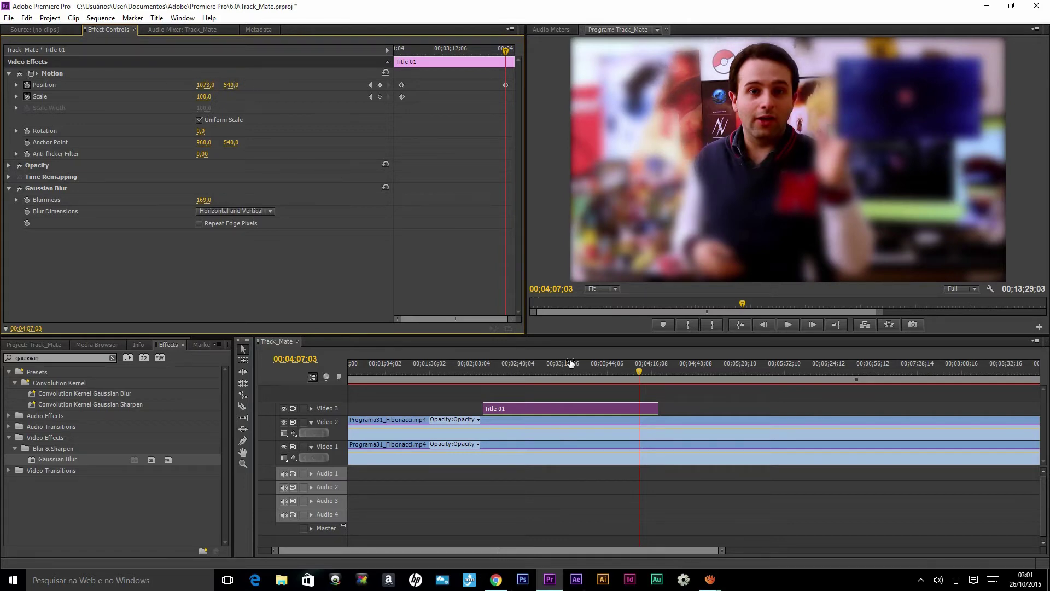
Step: Expand Video 3 and add a Position keyframe at 00;03;25;06 with X 1288.7
{"action": "left_click", "coordinate": [312, 408]}
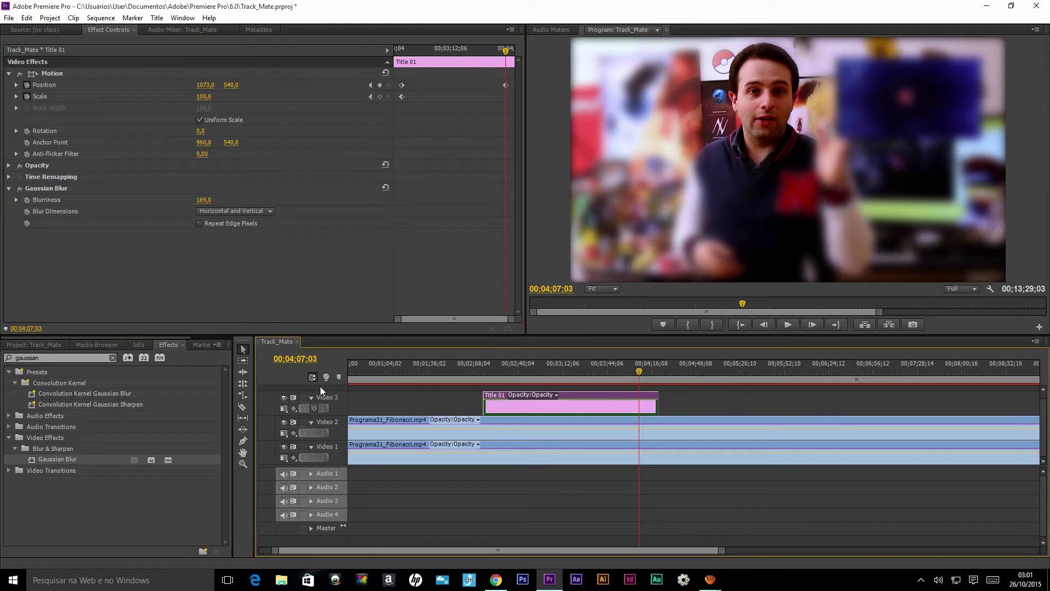
{"action": "left_click_drag", "start_coordinate": [620, 372], "coordinate": [578, 373]}
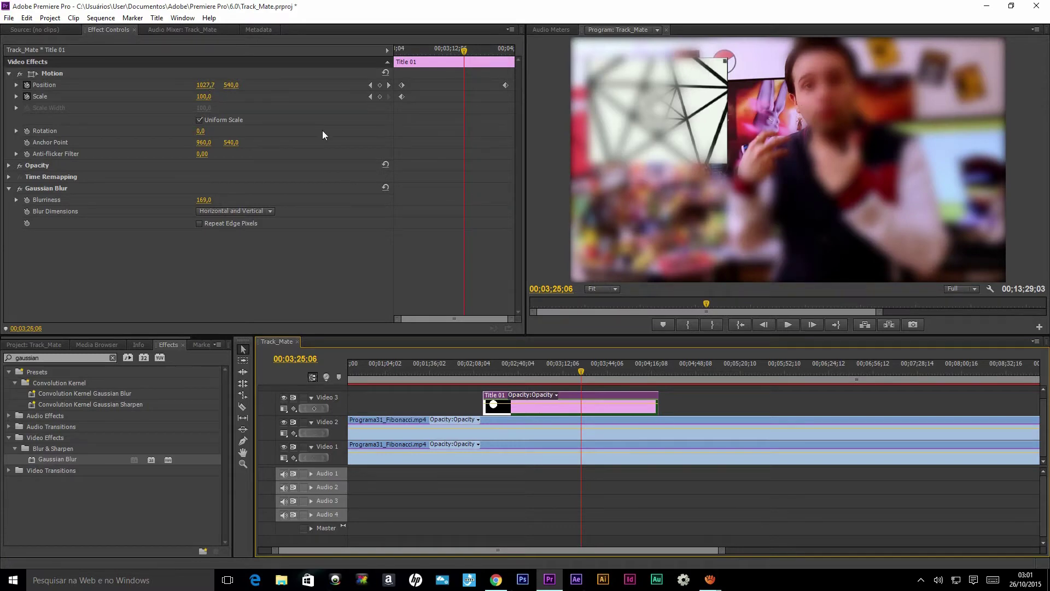
{"action": "left_click_drag", "start_coordinate": [215, 81], "coordinate": [360, 70]}
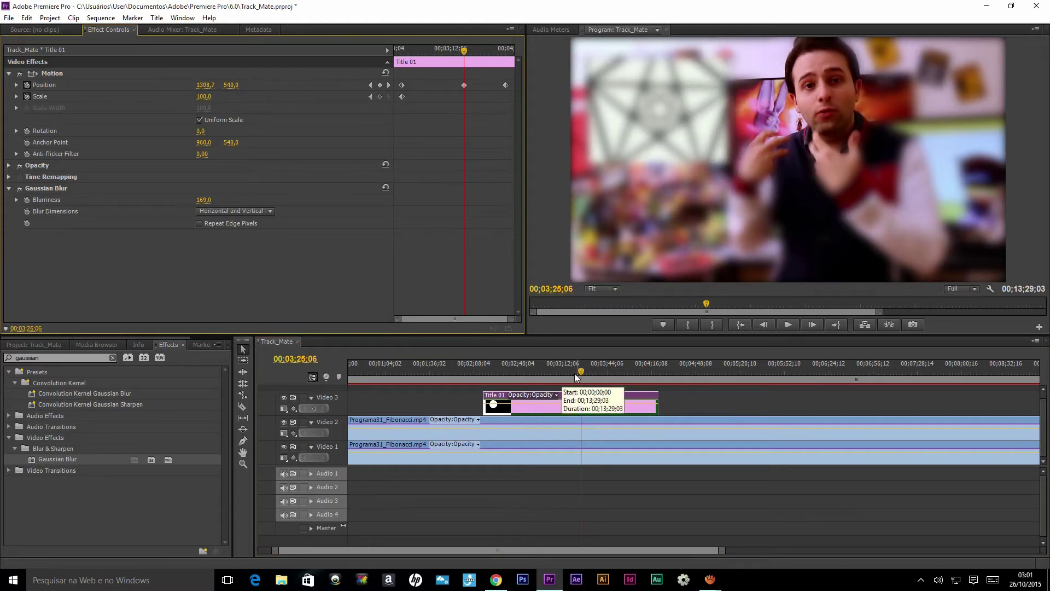
{"action": "left_click", "coordinate": [498, 375]}
{"action": "left_click_drag", "start_coordinate": [497, 375], "coordinate": [494, 375]}
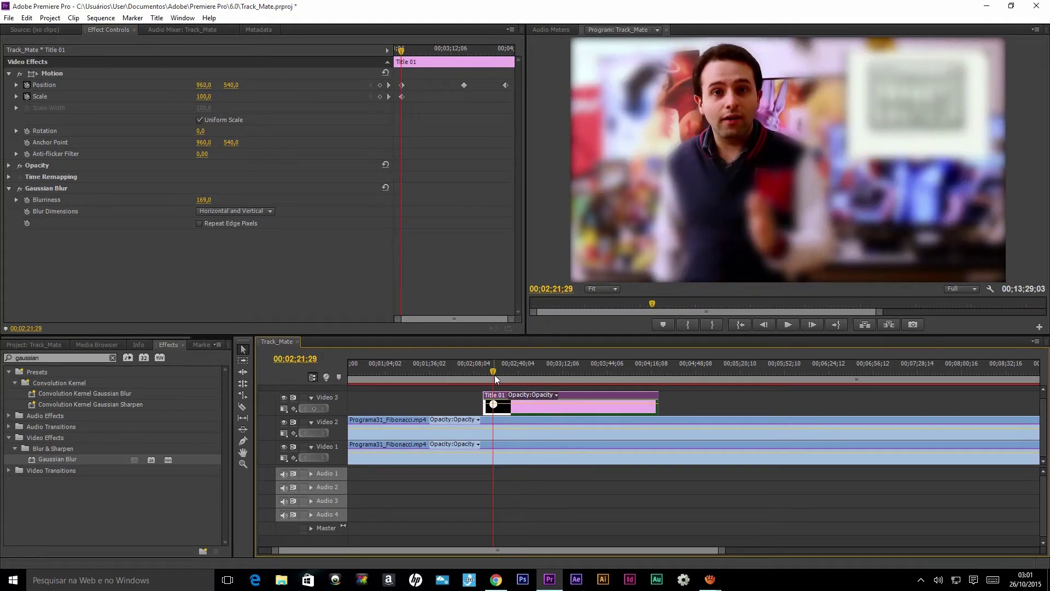
Step: Delete the Gaussian Blur effect from the Video 1 clip
{"action": "left_click", "coordinate": [402, 449]}
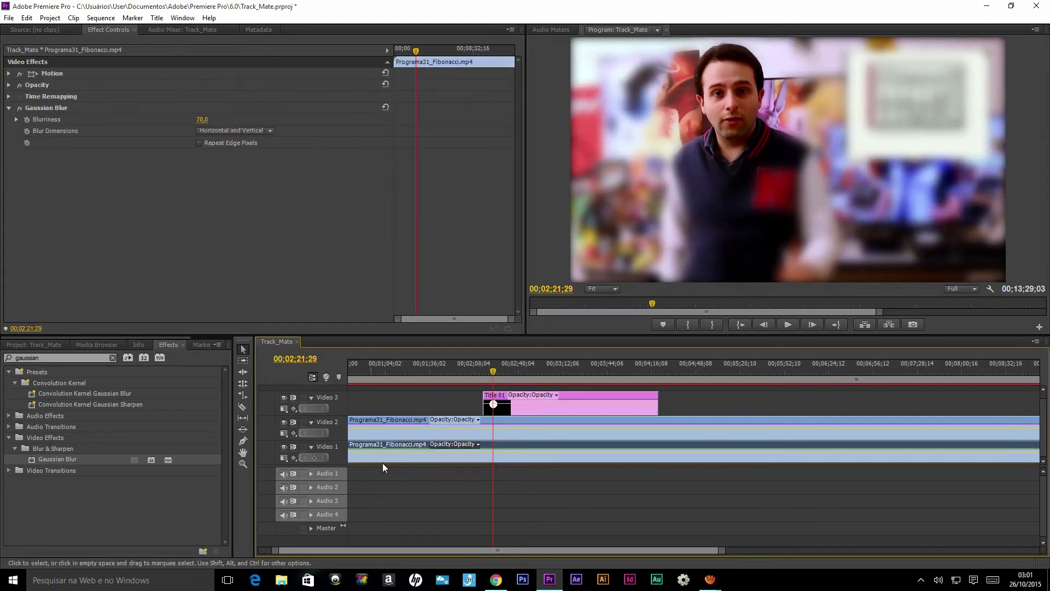
{"action": "left_click", "coordinate": [507, 405]}
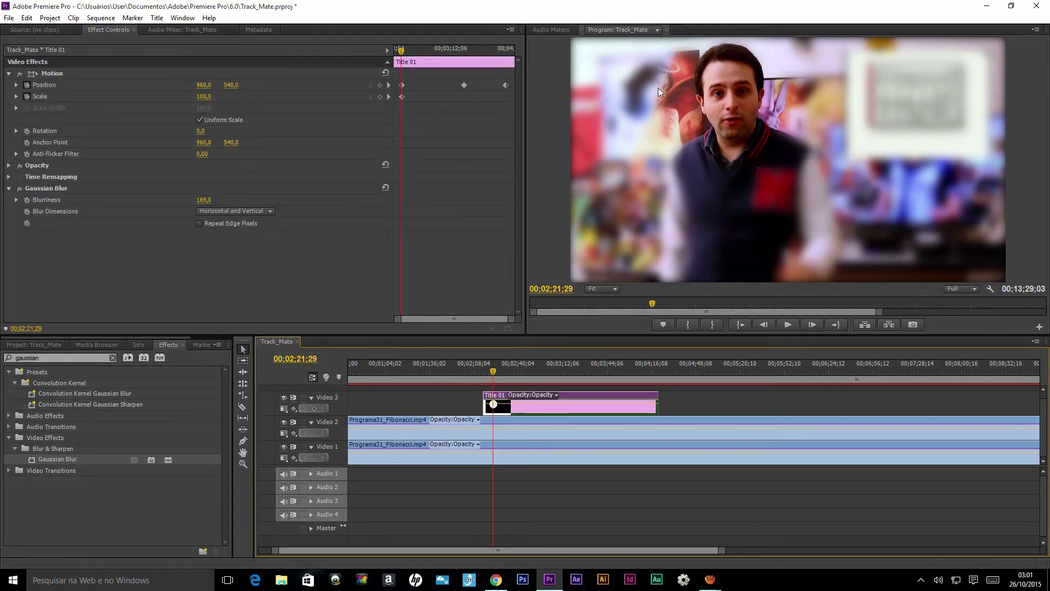
{"action": "left_click", "coordinate": [484, 457]}
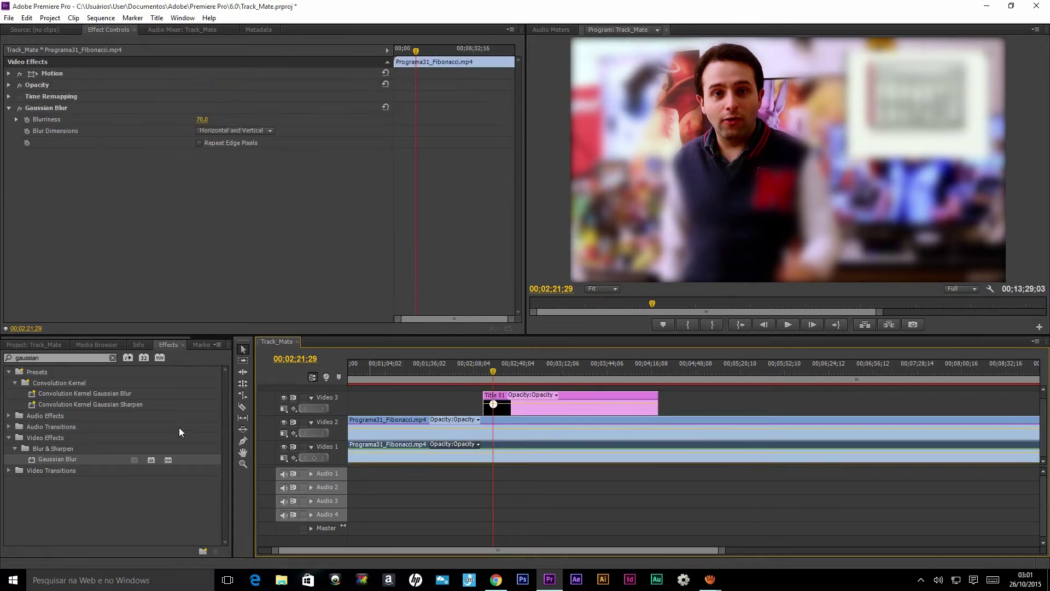
{"action": "left_click", "coordinate": [55, 111]}
{"action": "key", "text": "Delete"}
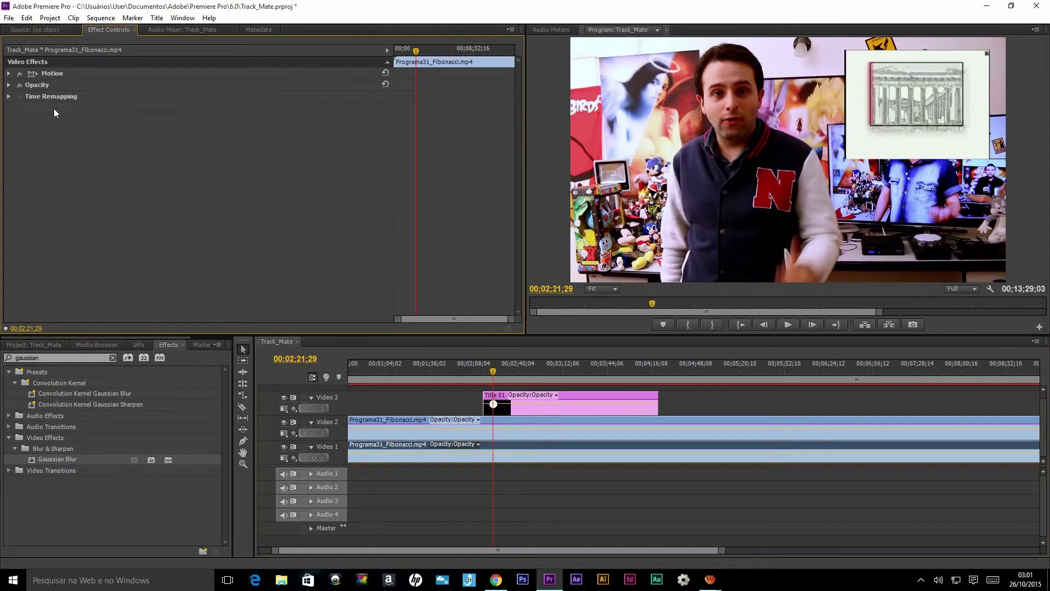
Step: Apply Black & White to the Fibonacci clip and raise Title 01's Blurriness to 337.6
{"action": "double_click", "coordinate": [49, 357]}
{"action": "type", "text": "black"}
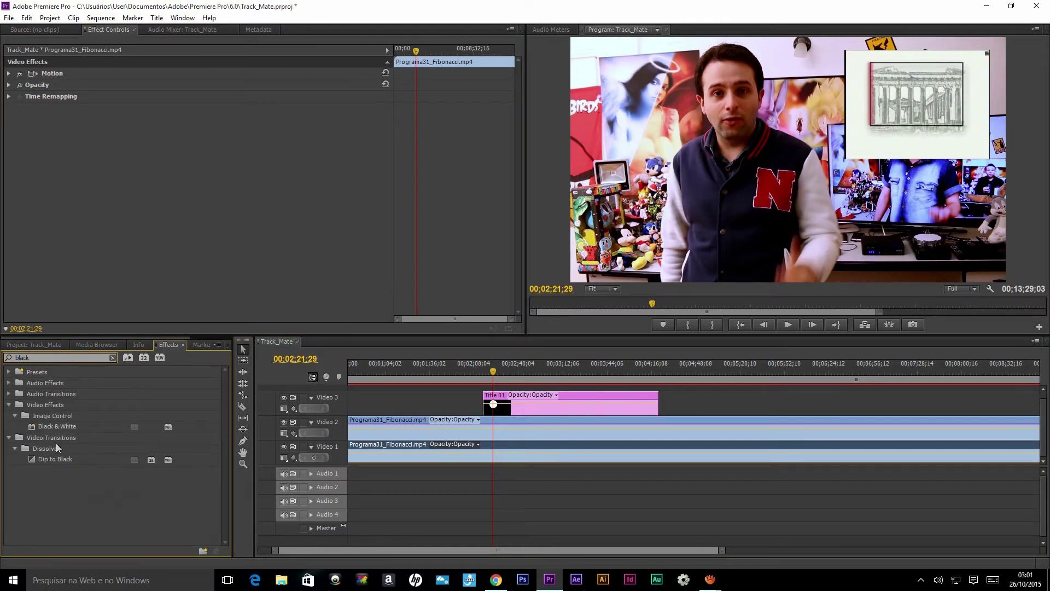
{"action": "left_click_drag", "start_coordinate": [57, 426], "coordinate": [462, 447]}
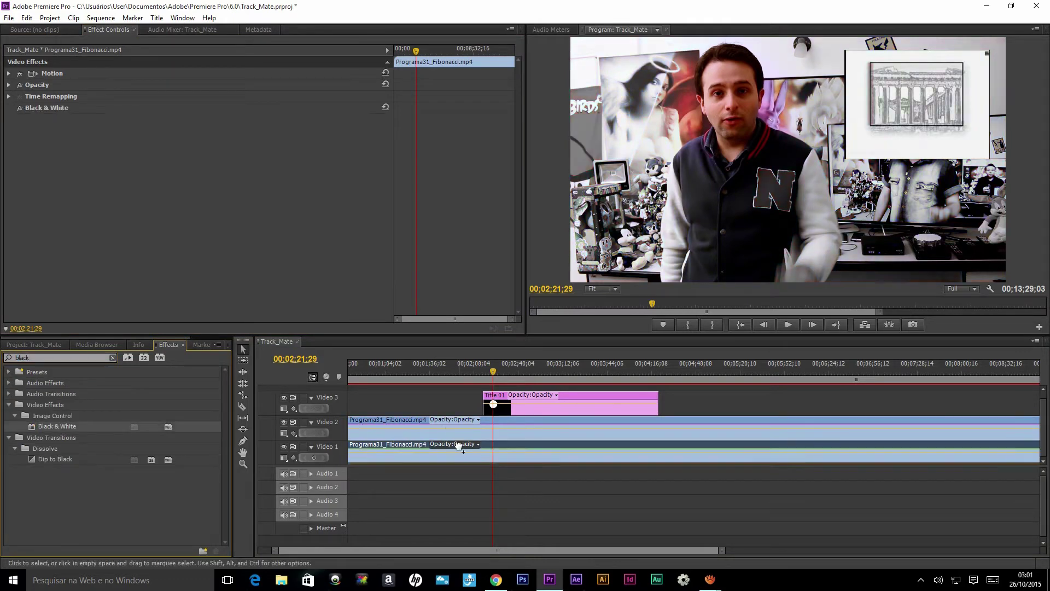
{"action": "left_click", "coordinate": [580, 405]}
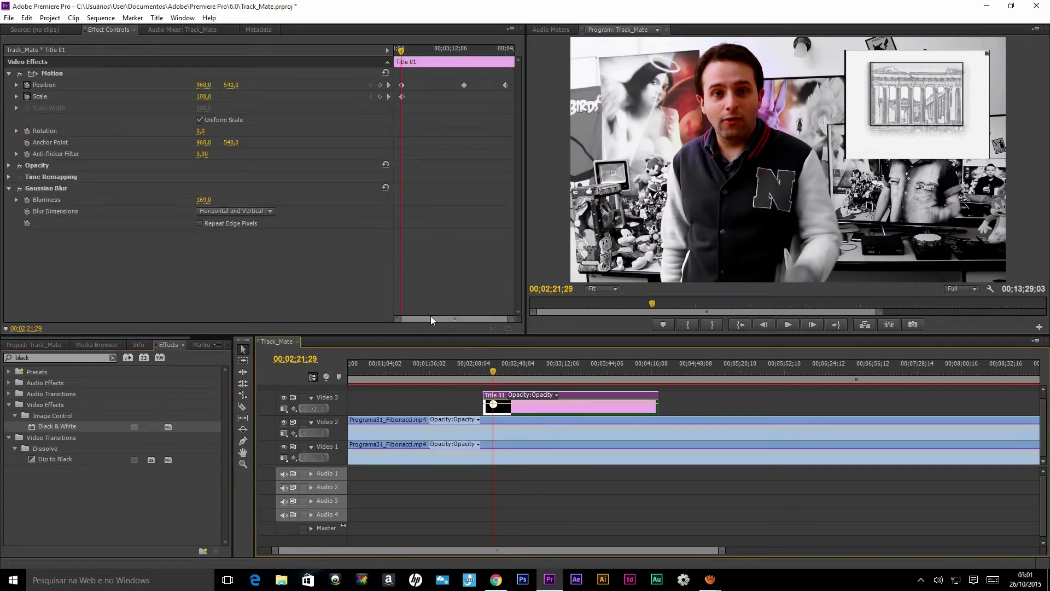
{"action": "left_click_drag", "start_coordinate": [204, 200], "coordinate": [285, 203]}
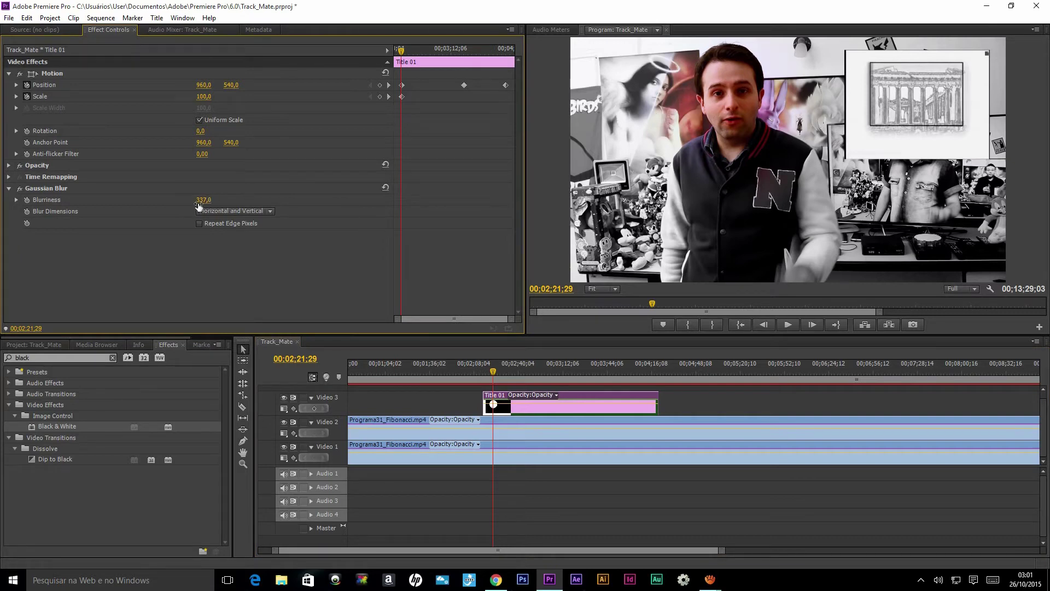
Step: Set the Title 01 matte to Blurriness 229, keyframed Position 898, 428, and Scale 75
{"action": "left_click_drag", "start_coordinate": [199, 206], "coordinate": [14, 204]}
{"action": "left_click_drag", "start_coordinate": [203, 200], "coordinate": [412, 178]}
{"action": "left_click_drag", "start_coordinate": [201, 85], "coordinate": [260, 86]}
{"action": "mouse_move", "coordinate": [384, 93]}
{"action": "left_mouse_down"}
{"action": "mouse_move", "coordinate": [200, 94]}
{"action": "mouse_move", "coordinate": [343, 104]}
{"action": "left_mouse_up"}
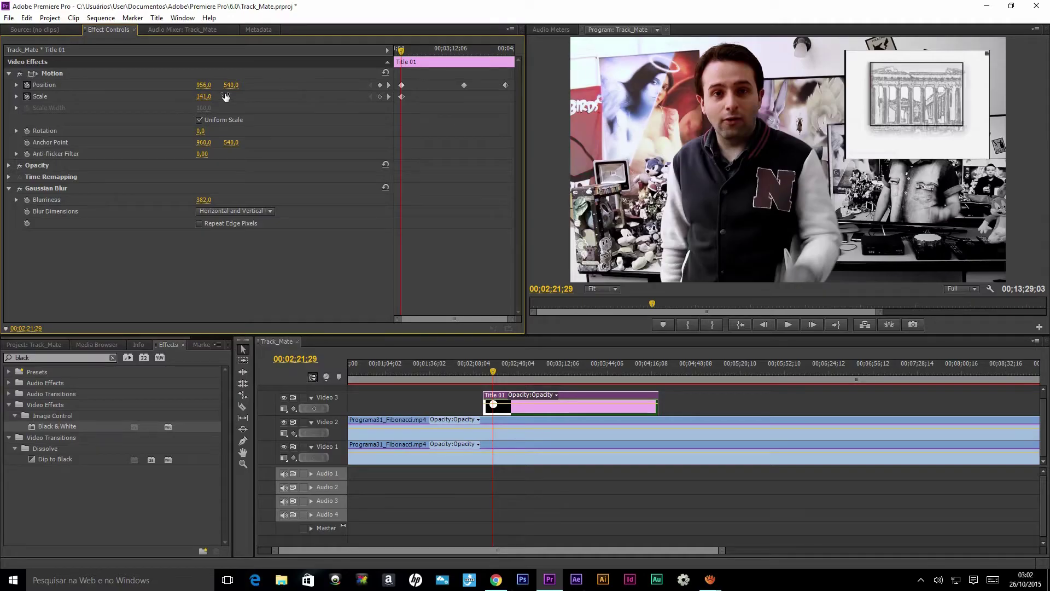
{"action": "mouse_move", "coordinate": [226, 97]}
{"action": "left_mouse_down"}
{"action": "mouse_move", "coordinate": [124, 83]}
{"action": "mouse_move", "coordinate": [216, 87]}
{"action": "left_mouse_up"}
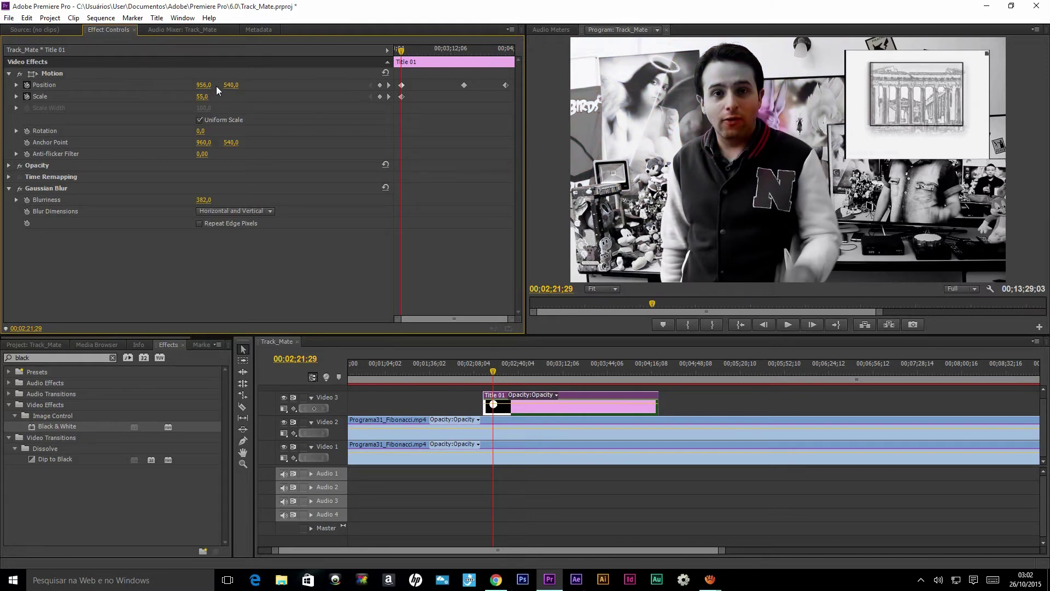
{"action": "mouse_move", "coordinate": [233, 86]}
{"action": "left_mouse_down"}
{"action": "mouse_move", "coordinate": [274, 89]}
{"action": "mouse_move", "coordinate": [176, 83]}
{"action": "left_mouse_up"}
{"action": "mouse_move", "coordinate": [203, 97]}
{"action": "left_mouse_down"}
{"action": "mouse_move", "coordinate": [237, 101]}
{"action": "mouse_move", "coordinate": [189, 95]}
{"action": "mouse_move", "coordinate": [238, 94]}
{"action": "left_mouse_up"}
{"action": "left_click_drag", "start_coordinate": [238, 94], "coordinate": [217, 94]}
{"action": "left_click_drag", "start_coordinate": [205, 201], "coordinate": [122, 202]}
Step: Create a new default still title named Mascara2
{"action": "left_click", "coordinate": [157, 17]}
{"action": "mouse_move", "coordinate": [154, 30]}
{"action": "left_click", "coordinate": [187, 31]}
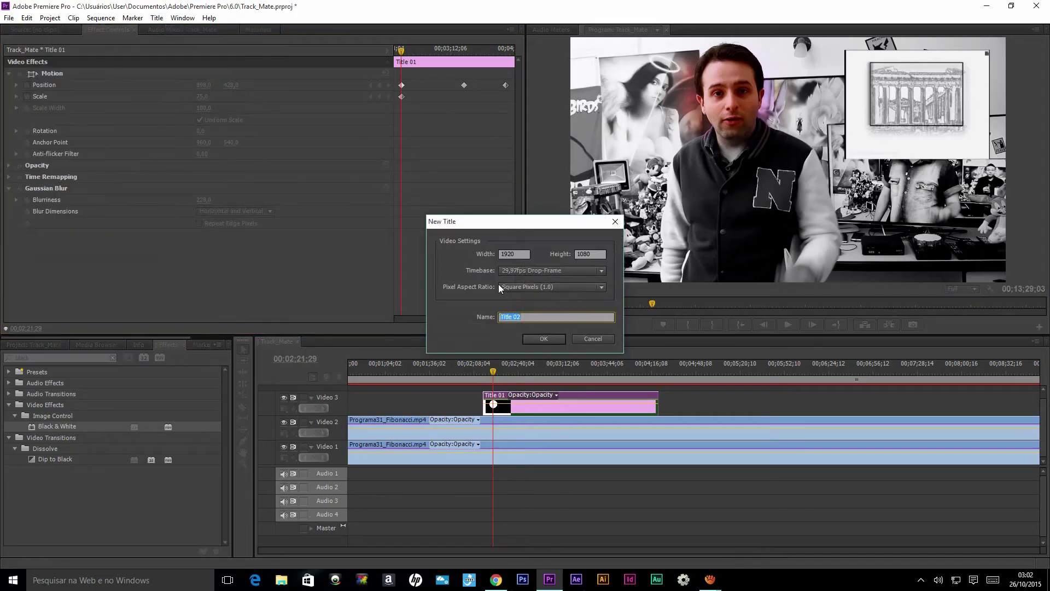
{"action": "type", "text": "scara2"}
{"action": "key", "text": "Return"}
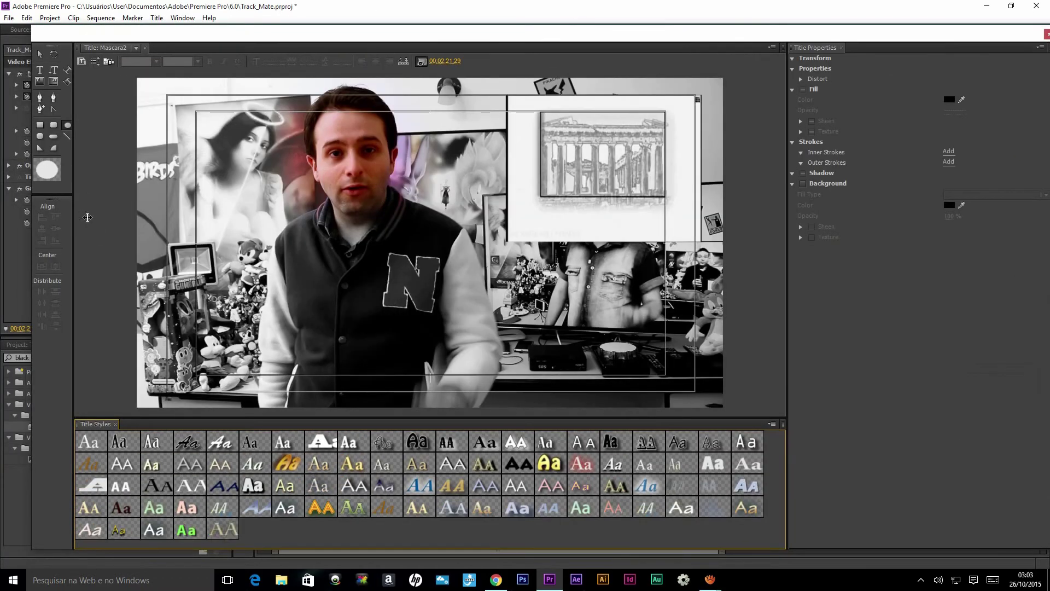
Step: Draw a trial Pen-tool curve near the jacket, then deselect it
{"action": "left_click", "coordinate": [39, 98]}
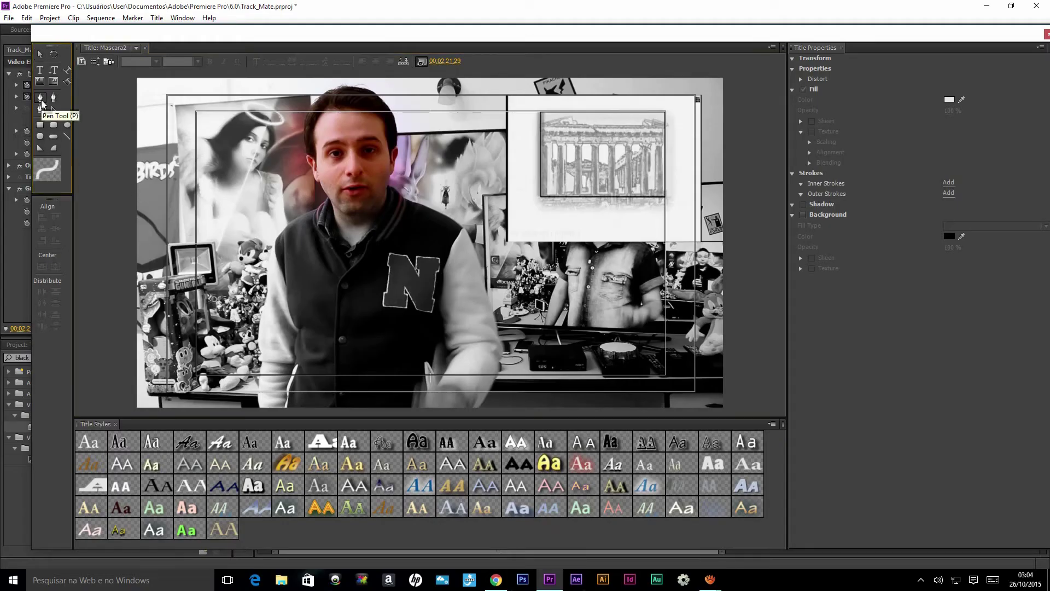
{"action": "left_click", "coordinate": [264, 410]}
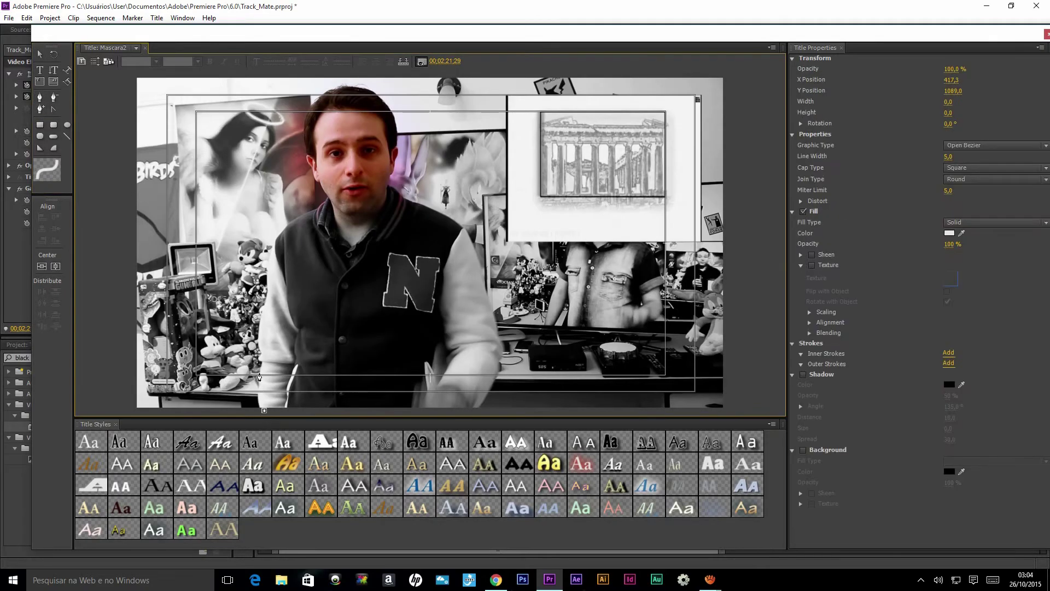
{"action": "left_click", "coordinate": [262, 373]}
{"action": "left_click_drag", "start_coordinate": [263, 368], "coordinate": [335, 323]}
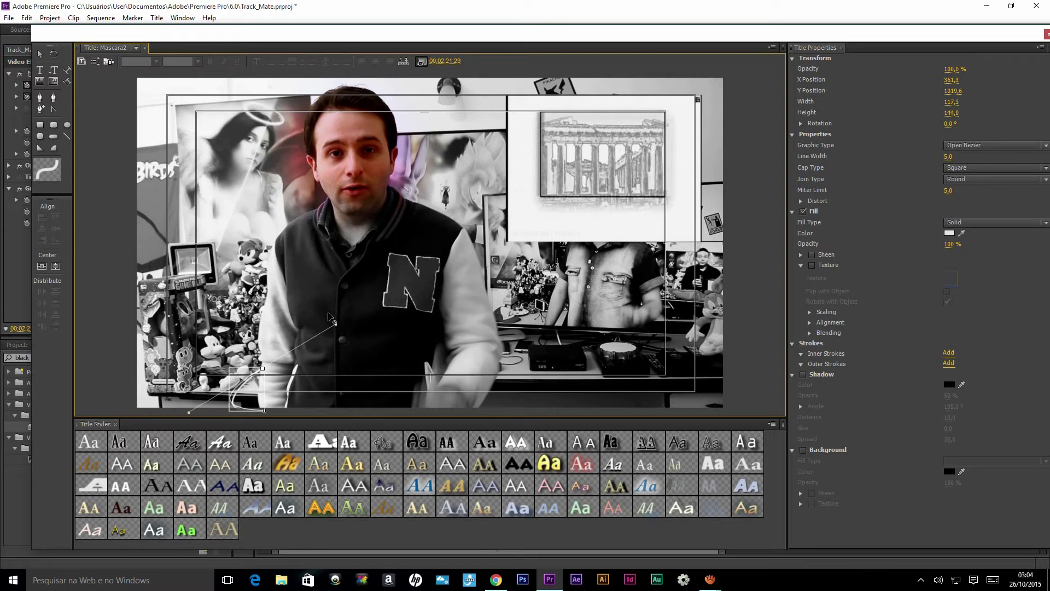
{"action": "left_click_drag", "start_coordinate": [334, 324], "coordinate": [331, 329]}
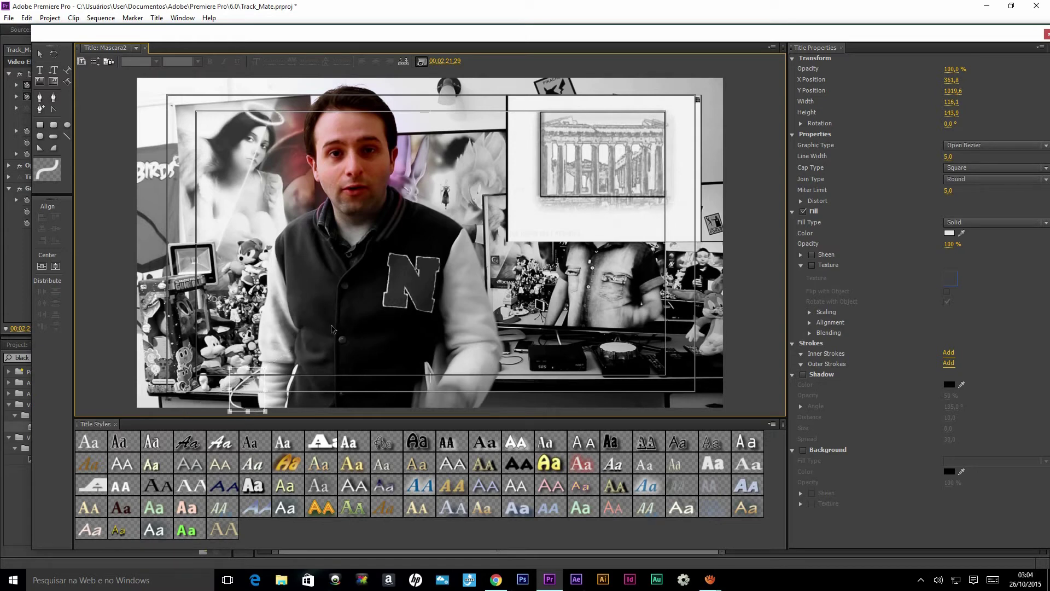
{"action": "left_click", "coordinate": [40, 54]}
{"action": "left_click", "coordinate": [237, 395]}
{"action": "left_click", "coordinate": [257, 365]}
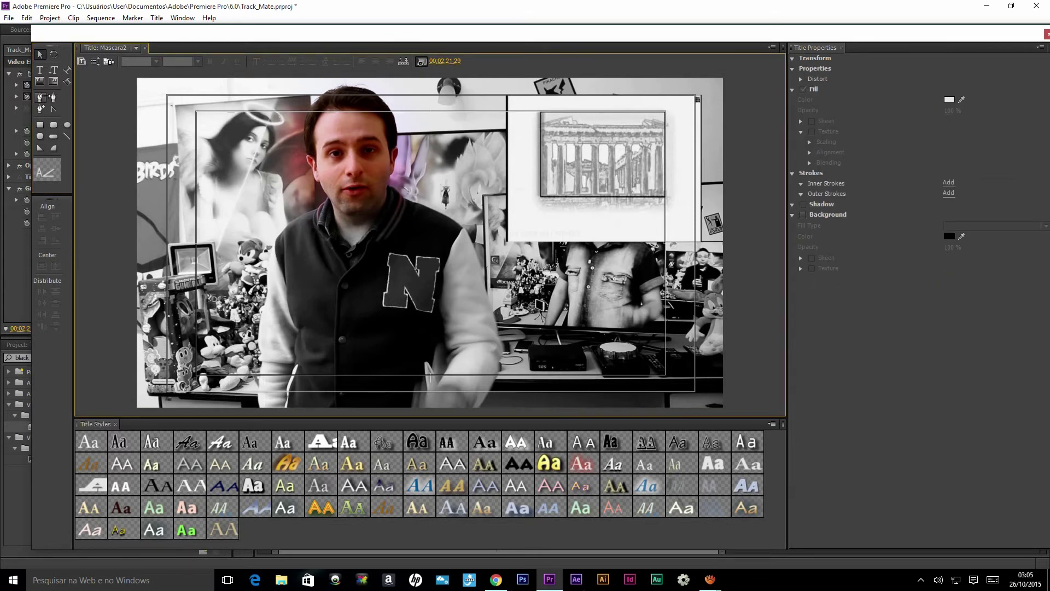
Step: Draw a closed Bezier outline around the N emblem on the presenter's jacket
{"action": "left_click", "coordinate": [40, 98]}
{"action": "left_click", "coordinate": [375, 368]}
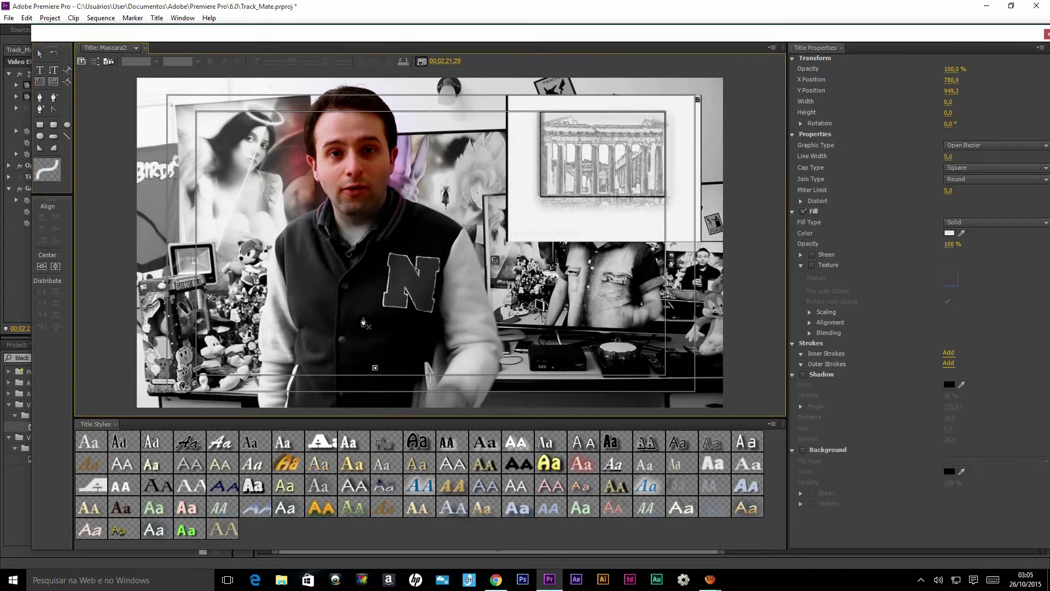
{"action": "left_click_drag", "start_coordinate": [357, 302], "coordinate": [398, 211]}
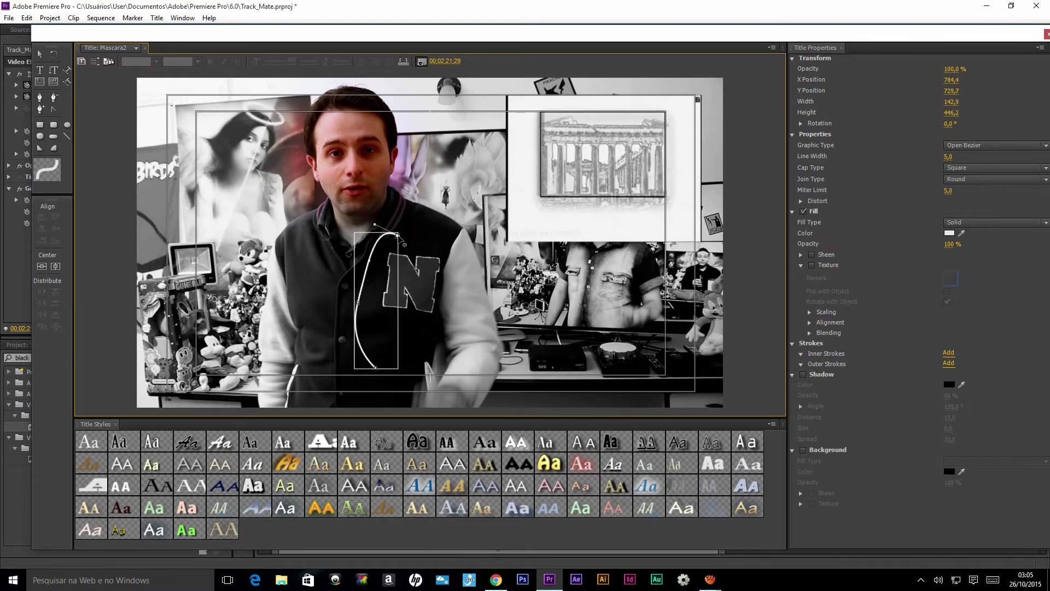
{"action": "left_click", "coordinate": [417, 241]}
{"action": "left_click", "coordinate": [439, 237]}
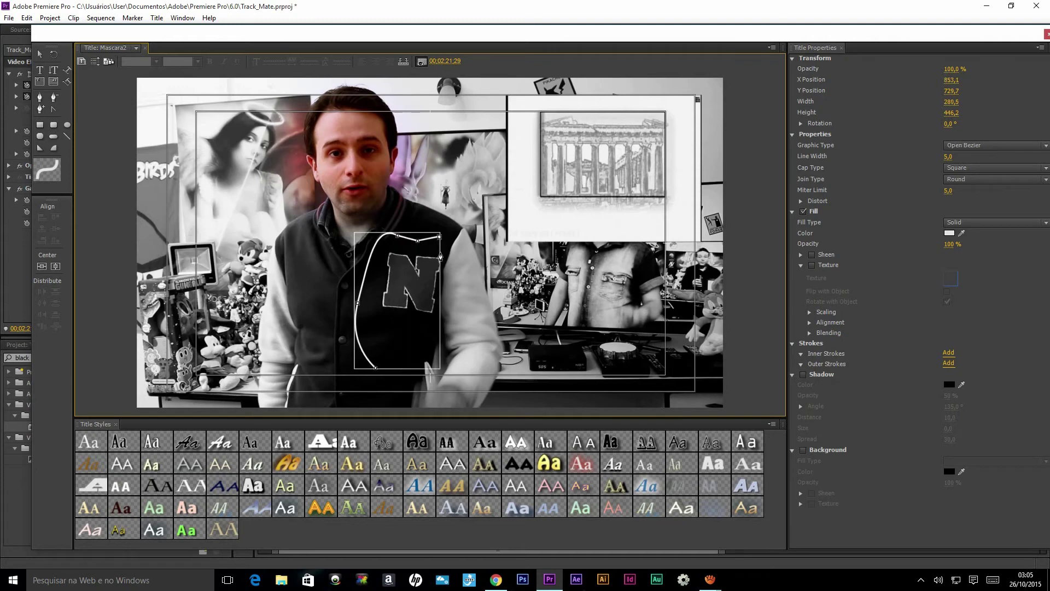
{"action": "left_click", "coordinate": [438, 307]}
{"action": "left_click_drag", "start_coordinate": [376, 370], "coordinate": [436, 365]}
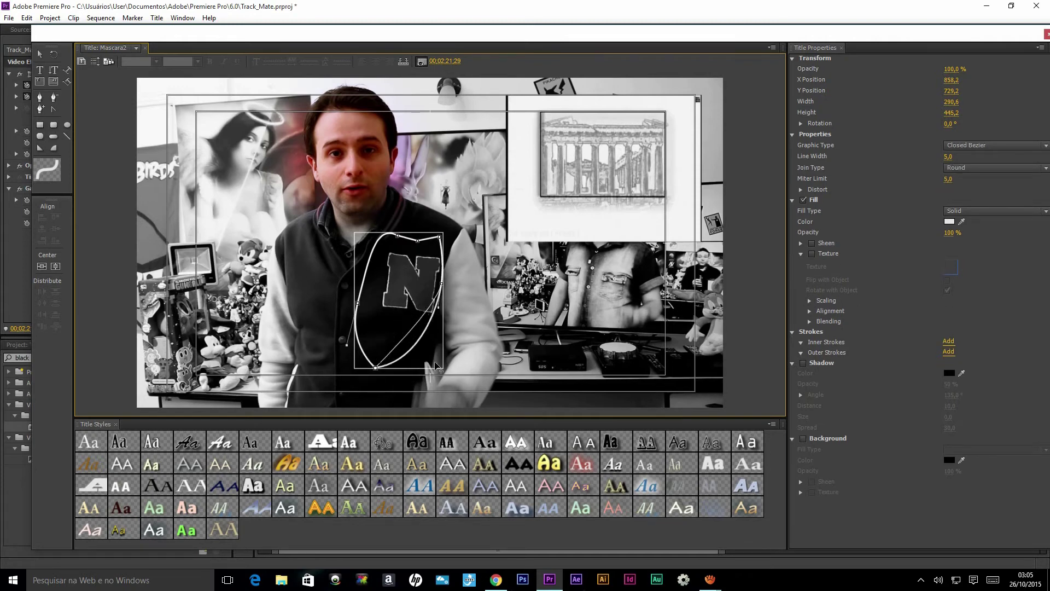
{"action": "left_click_drag", "start_coordinate": [435, 365], "coordinate": [470, 363]}
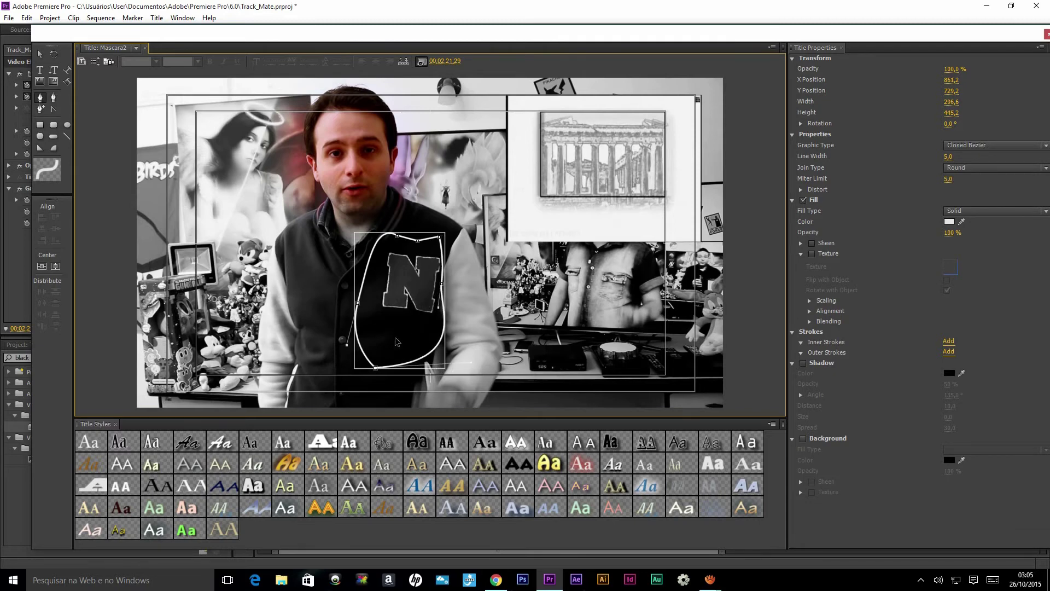
{"action": "left_click", "coordinate": [40, 54]}
Step: Move the mask shape so it sits over the jacket's N
{"action": "left_click_drag", "start_coordinate": [400, 258], "coordinate": [402, 267]}
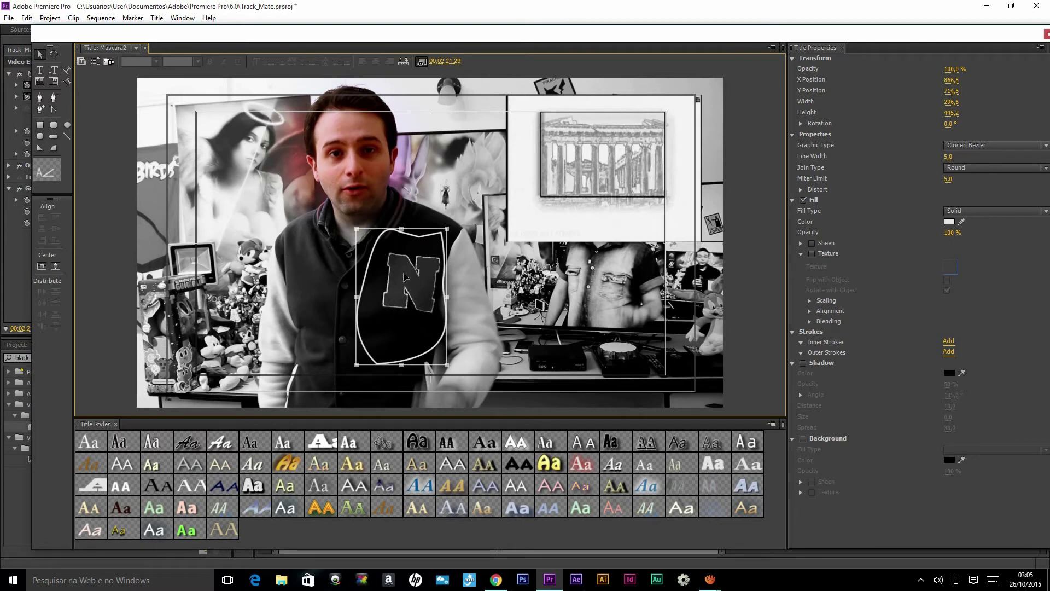
{"action": "left_click_drag", "start_coordinate": [394, 290], "coordinate": [395, 301]}
{"action": "left_click_drag", "start_coordinate": [409, 263], "coordinate": [415, 241]}
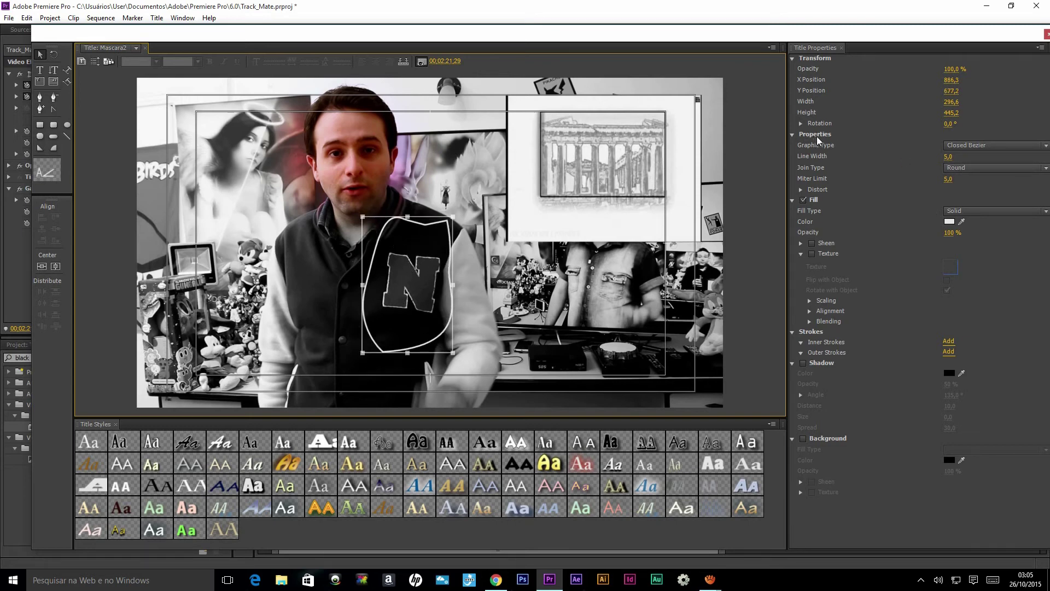
Step: Make the shape a Filled Bezier with a pure white FFFFFF fill
{"action": "left_click", "coordinate": [974, 149]}
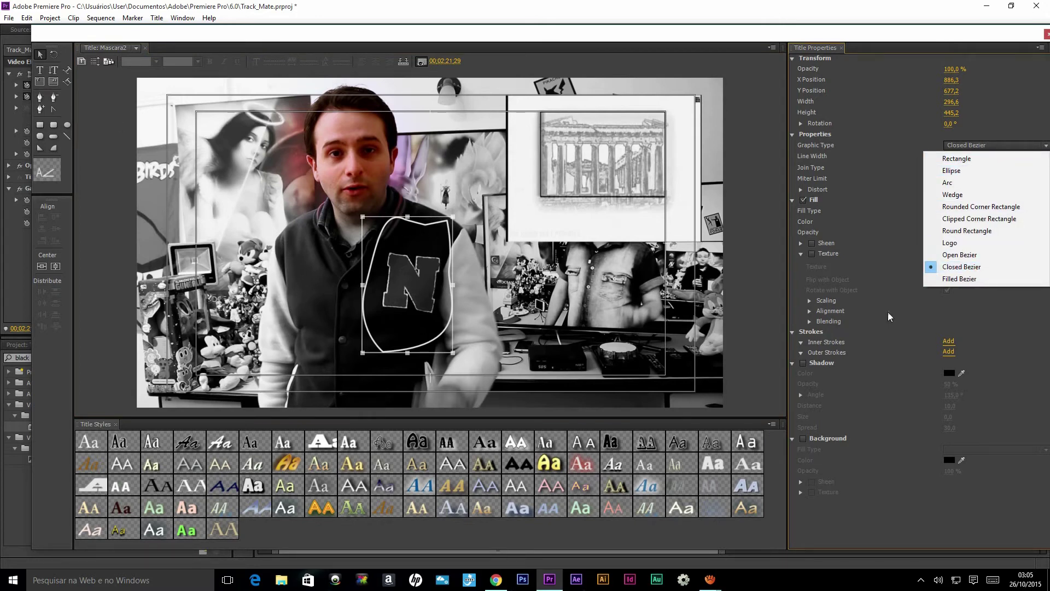
{"action": "left_click", "coordinate": [960, 279]}
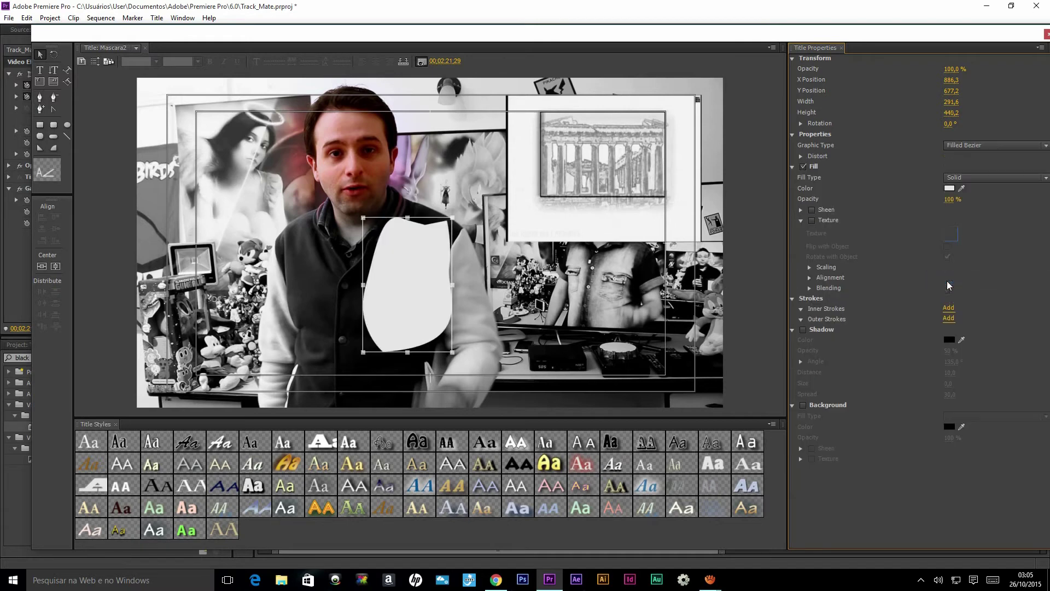
{"action": "left_click_drag", "start_coordinate": [398, 283], "coordinate": [386, 274]}
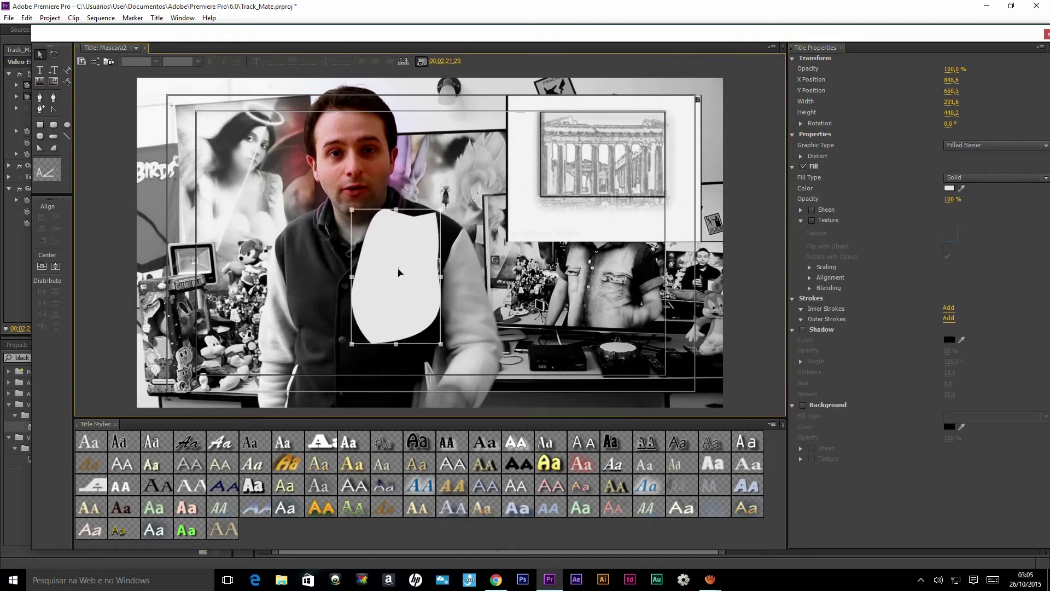
{"action": "left_click", "coordinate": [950, 190]}
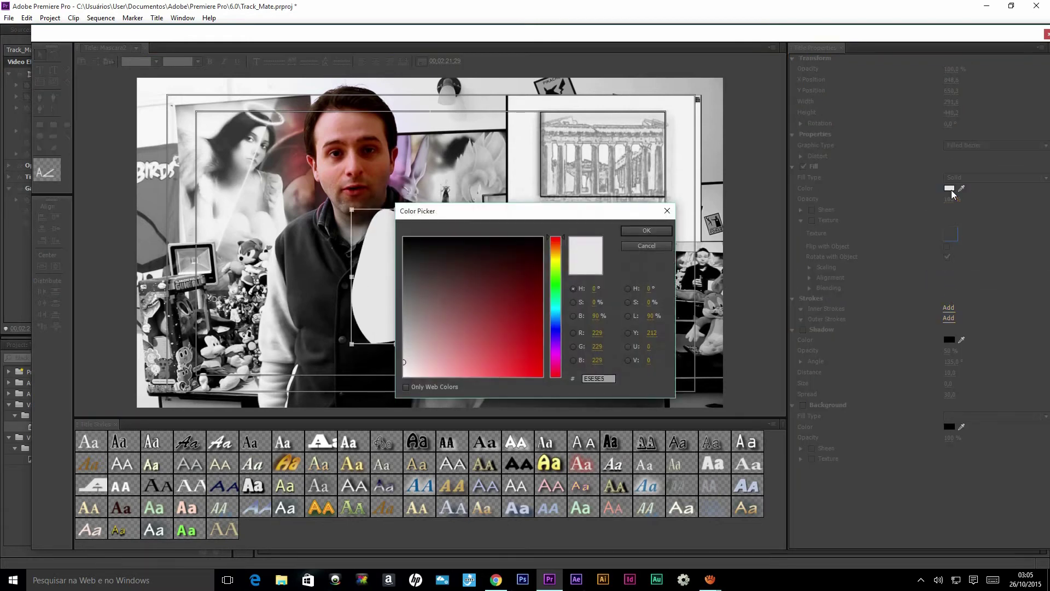
{"action": "left_click_drag", "start_coordinate": [429, 354], "coordinate": [374, 395]}
{"action": "left_click", "coordinate": [643, 231]}
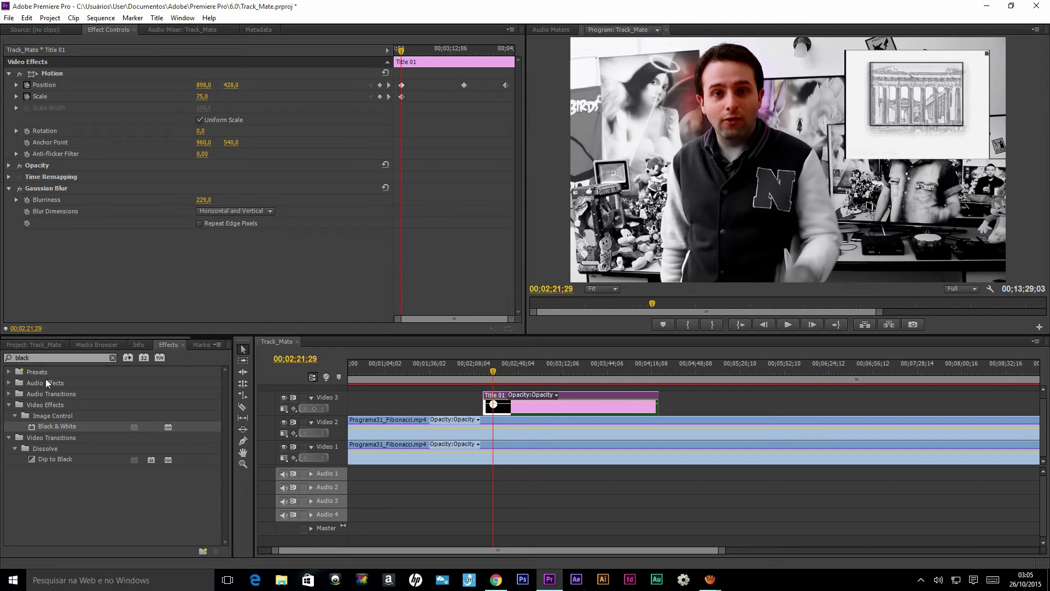
Step: Place Mascara2 on Video 3 near 05:02 and inspect the Mascara2, Title 01 and Video 2 clips
{"action": "left_click", "coordinate": [42, 345]}
{"action": "left_click_drag", "start_coordinate": [186, 499], "coordinate": [714, 405]}
{"action": "left_click", "coordinate": [715, 371]}
{"action": "left_click_drag", "start_coordinate": [715, 369], "coordinate": [714, 369]}
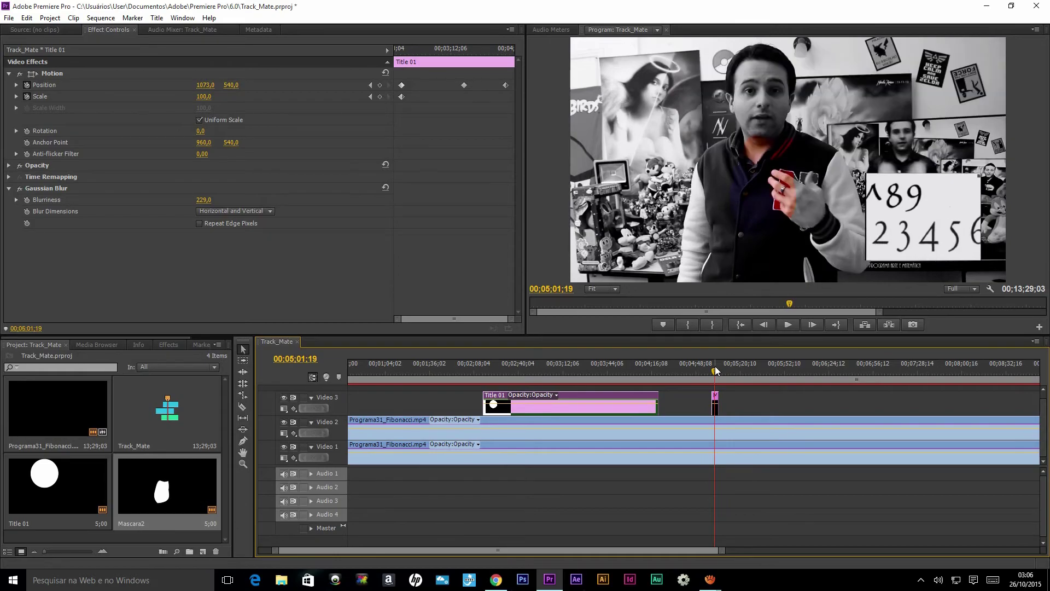
{"action": "left_click", "coordinate": [715, 408]}
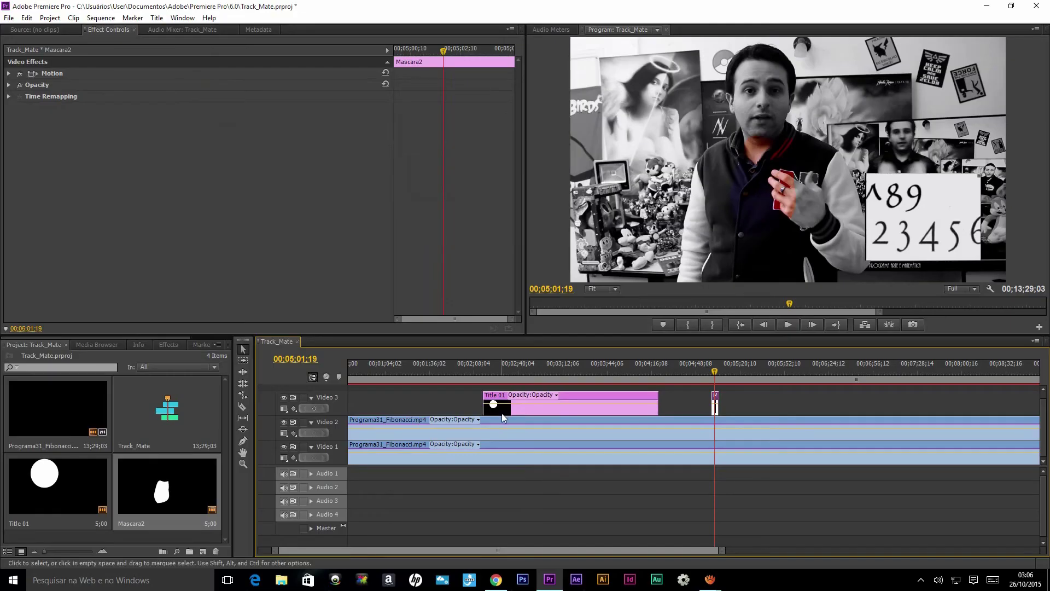
{"action": "left_click", "coordinate": [574, 397]}
{"action": "left_click", "coordinate": [510, 434]}
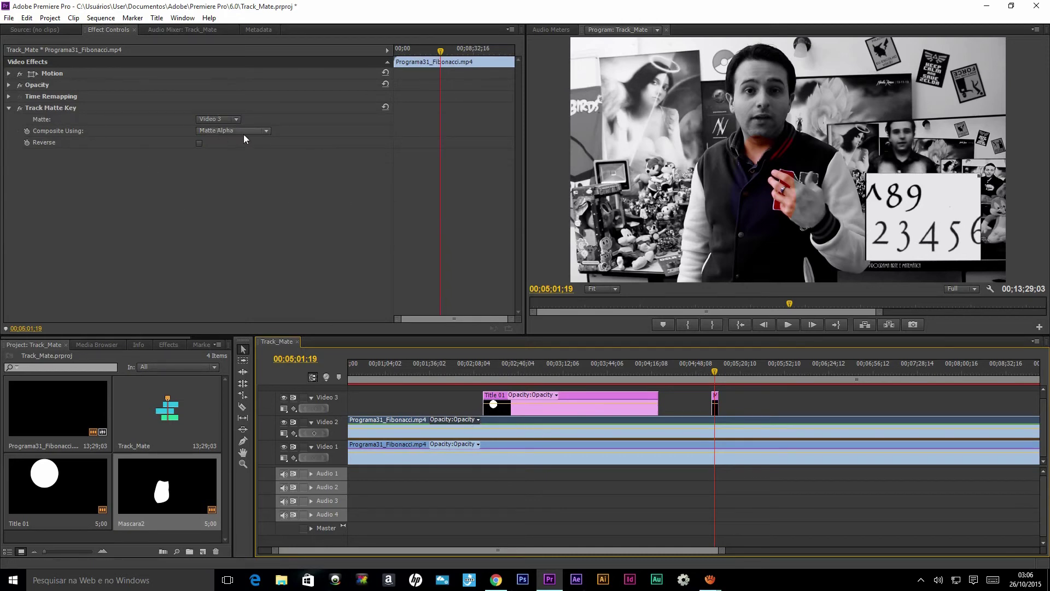
Step: Lengthen the Mascara2 clip and reposition it on the timeline
{"action": "left_click", "coordinate": [718, 401]}
{"action": "left_click_drag", "start_coordinate": [717, 400], "coordinate": [828, 402]}
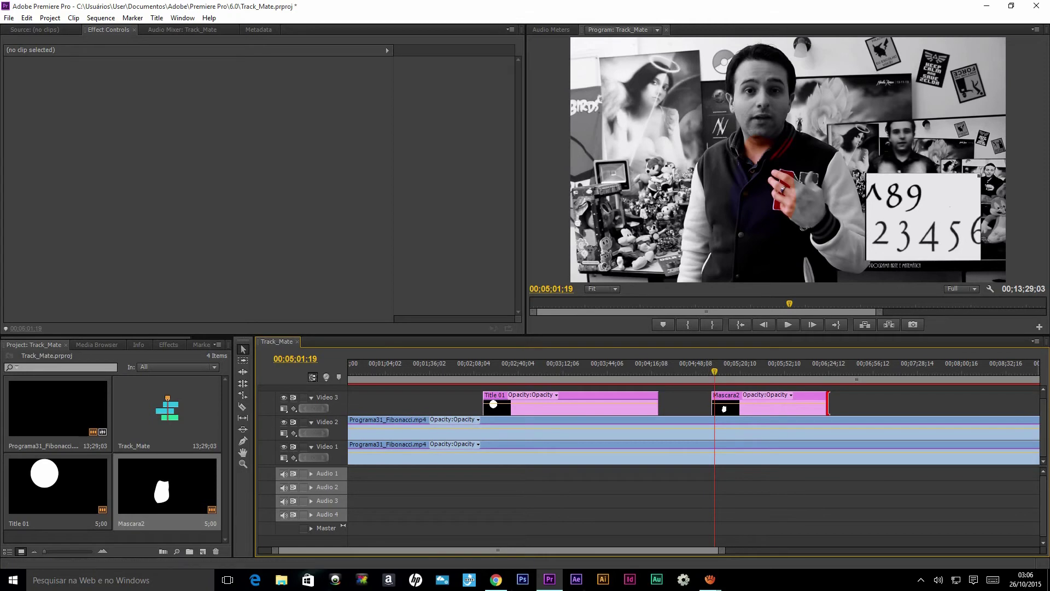
{"action": "scroll", "coordinate": [722, 405], "scroll_direction": "up", "scroll_amount": 1}
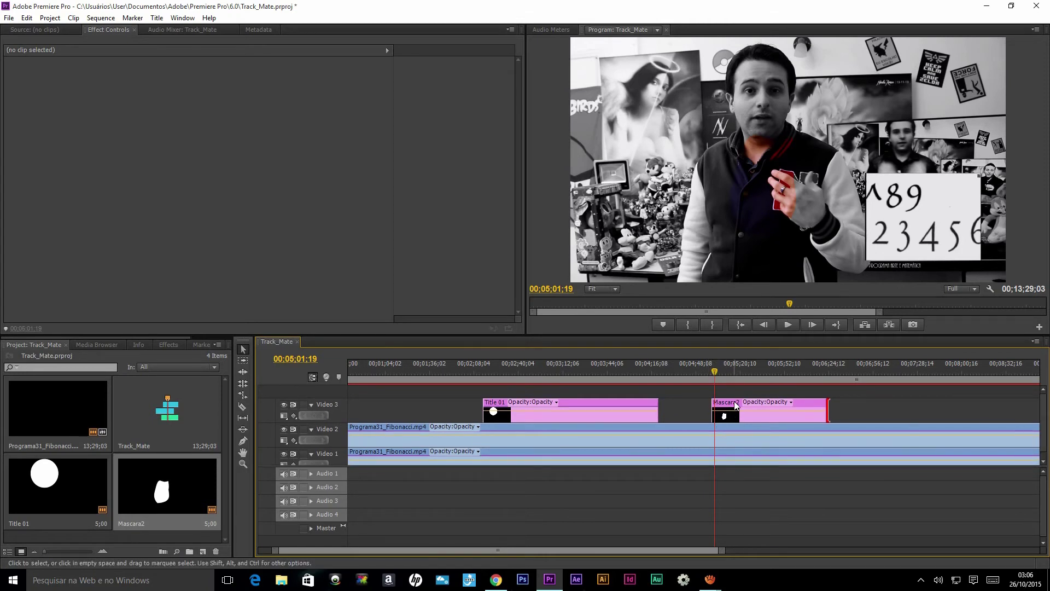
{"action": "left_click_drag", "start_coordinate": [736, 405], "coordinate": [726, 345]}
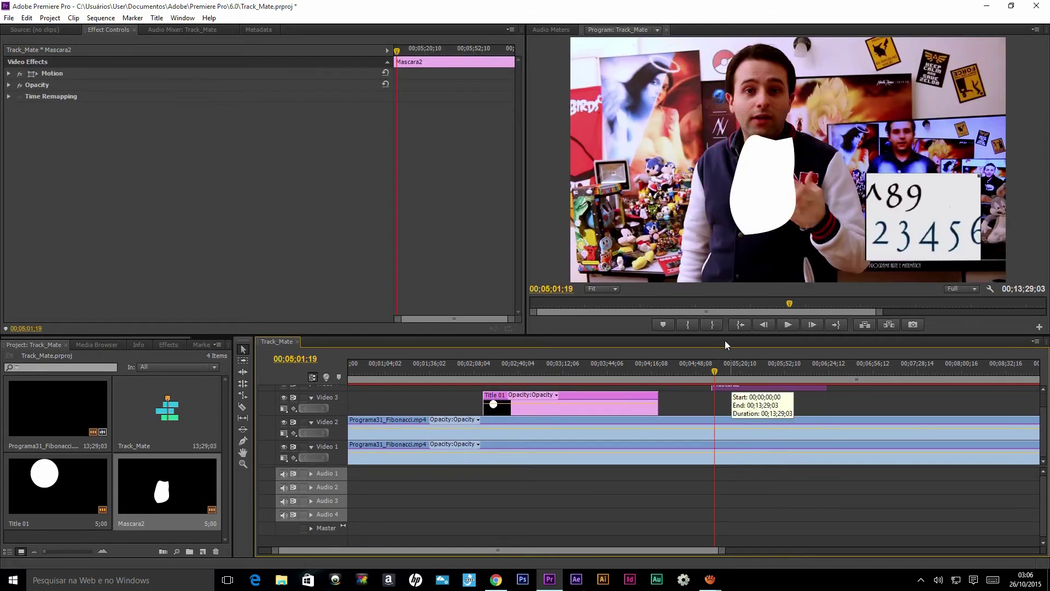
{"action": "mouse_move", "coordinate": [726, 344]}
{"action": "left_mouse_down"}
{"action": "mouse_move", "coordinate": [731, 405]}
{"action": "mouse_move", "coordinate": [733, 392]}
{"action": "left_mouse_up"}
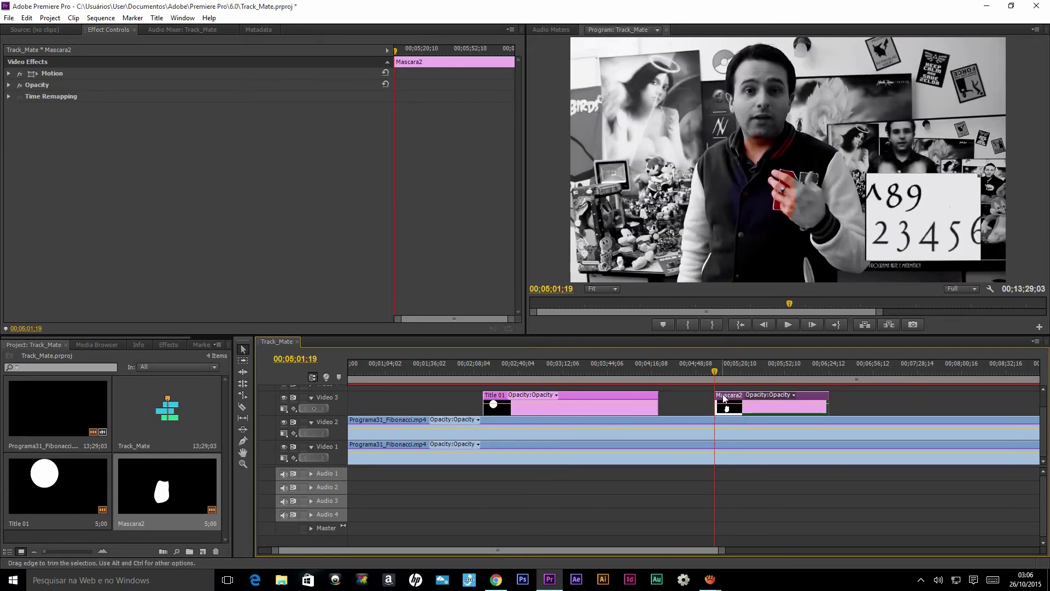
{"action": "left_click_drag", "start_coordinate": [733, 389], "coordinate": [723, 305]}
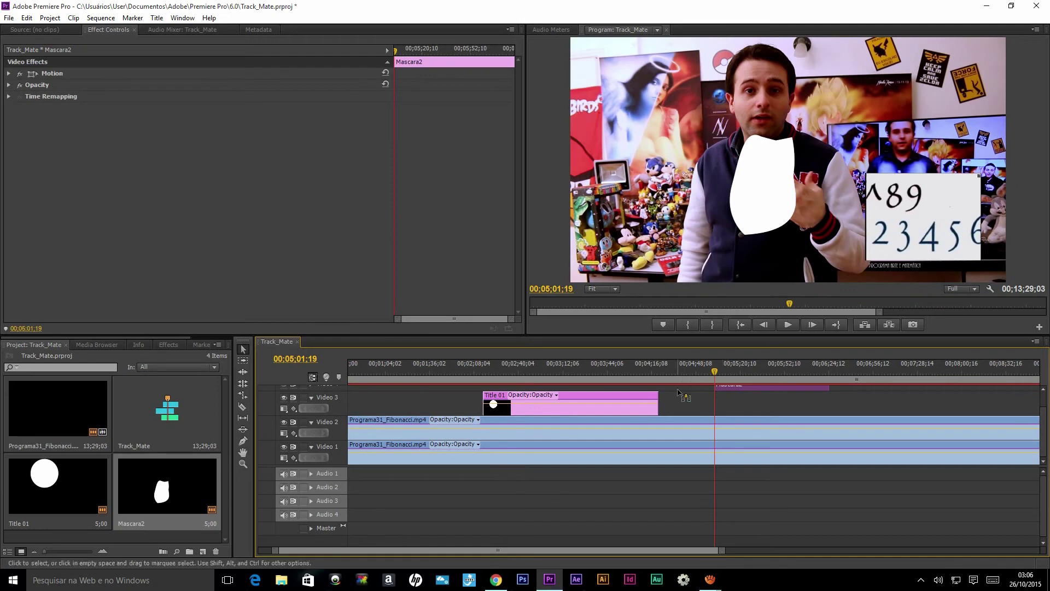
Step: Return Mascara2 to Video 3 and select the Video 2 footage just before it
{"action": "left_click", "coordinate": [284, 424]}
{"action": "left_click", "coordinate": [285, 424]}
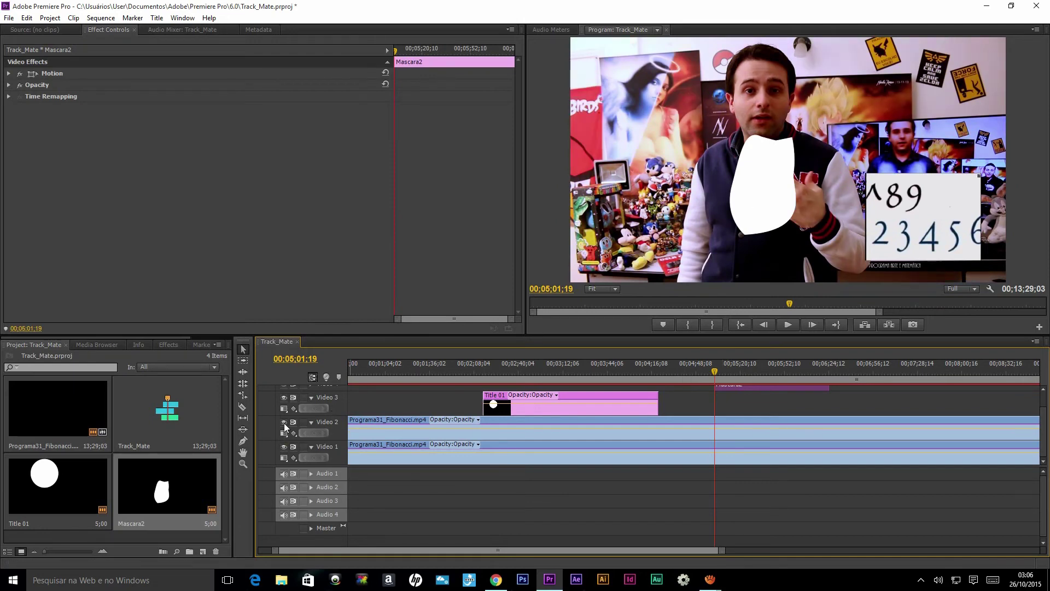
{"action": "left_click_drag", "start_coordinate": [765, 388], "coordinate": [765, 405]}
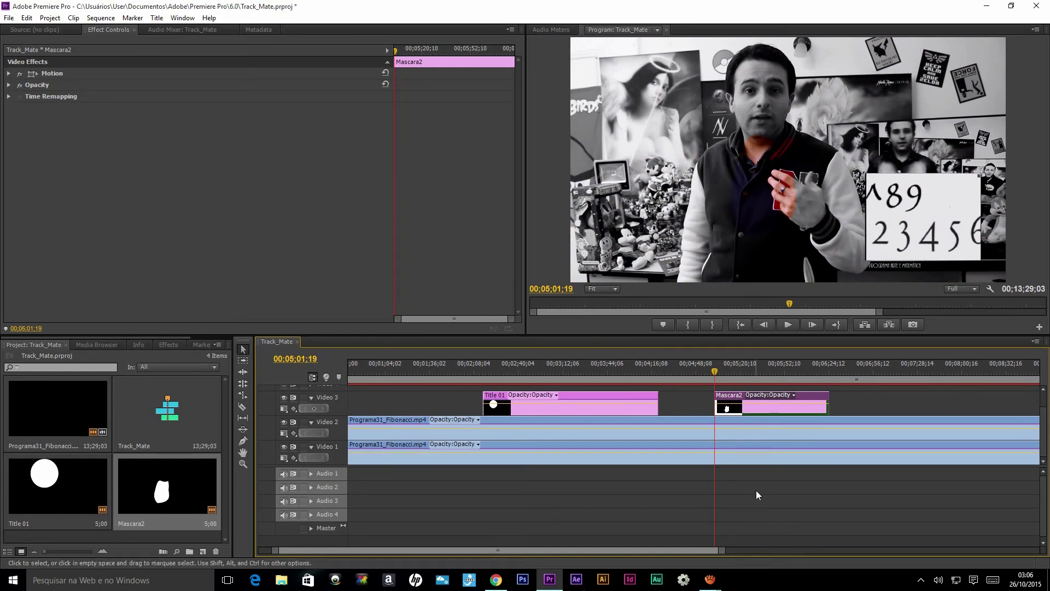
{"action": "left_click", "coordinate": [710, 370]}
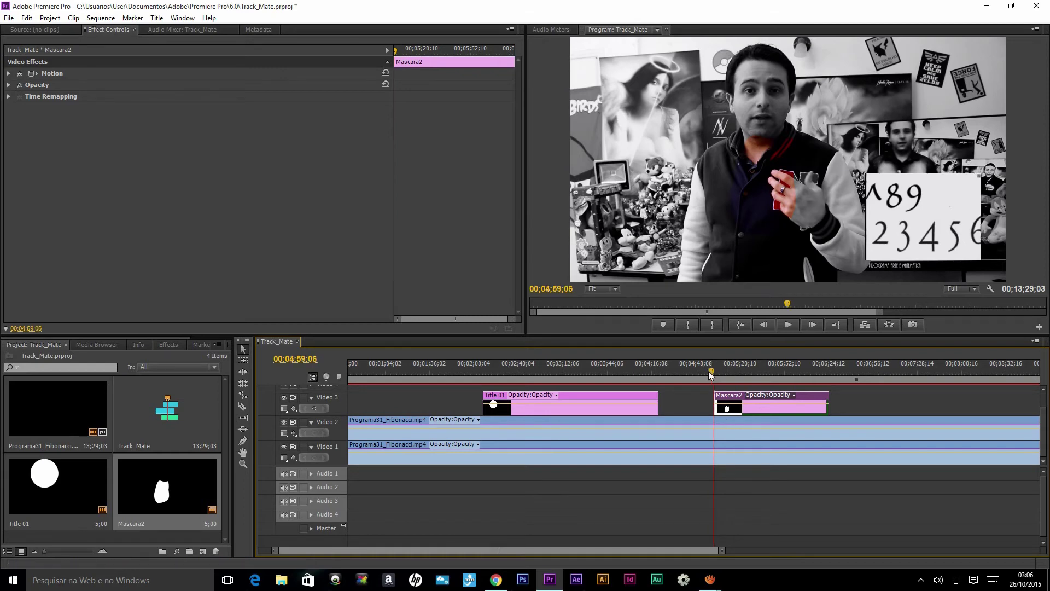
{"action": "left_click", "coordinate": [673, 417]}
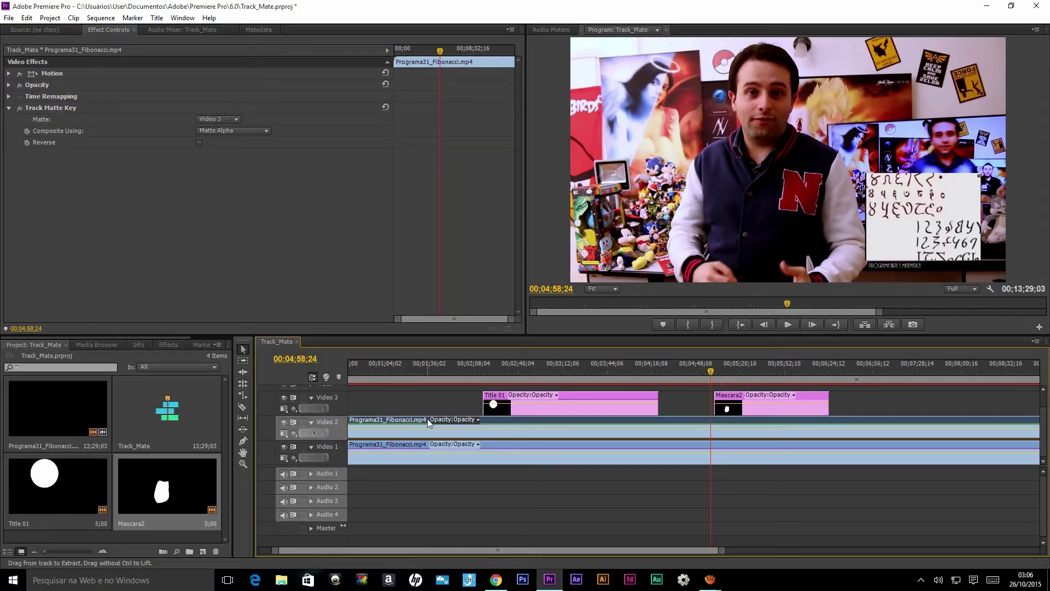
Step: Split Video 2 at the playhead and set the later piece's Track Matte to Video 4
{"action": "key", "text": "ctrl+k"}
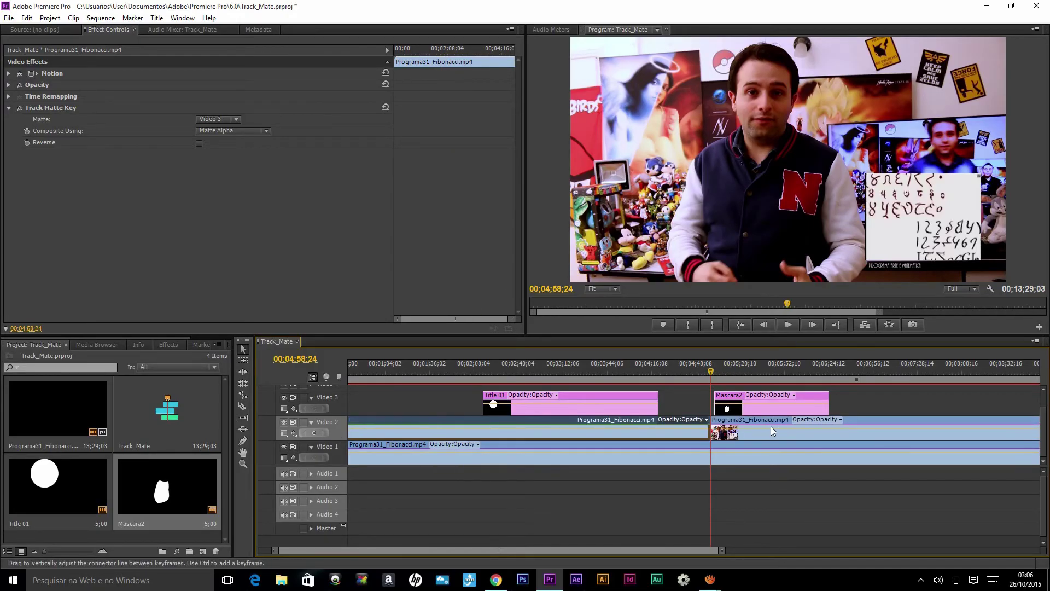
{"action": "left_click", "coordinate": [749, 421]}
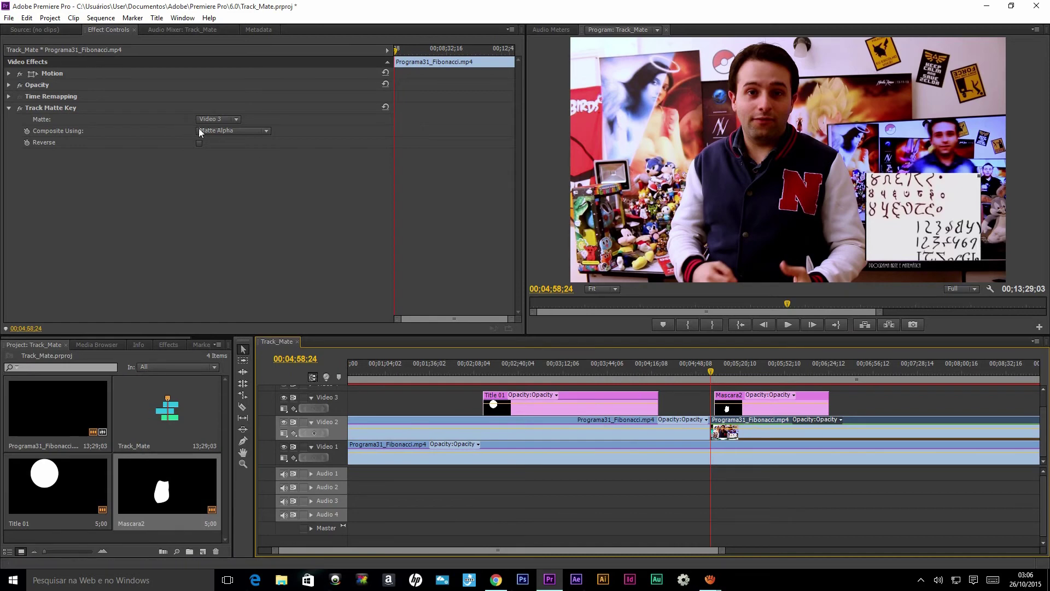
{"action": "left_click", "coordinate": [228, 131]}
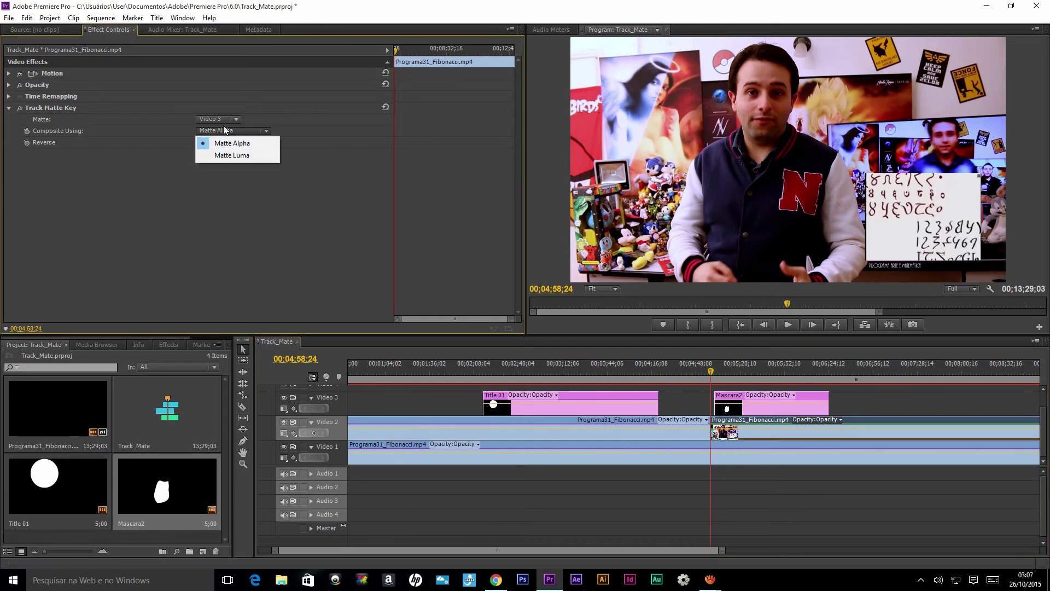
{"action": "left_click", "coordinate": [221, 120]}
{"action": "left_click", "coordinate": [225, 147]}
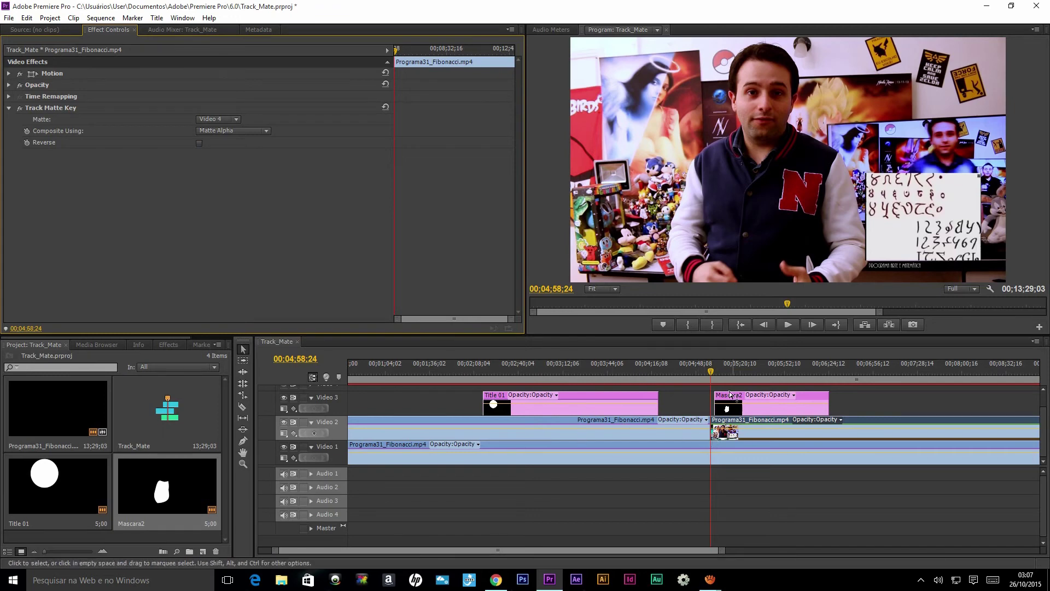
Step: Move the Mascara2 mask up to Video 4 and compare the Video 2 pieces' mattes
{"action": "left_click", "coordinate": [749, 396]}
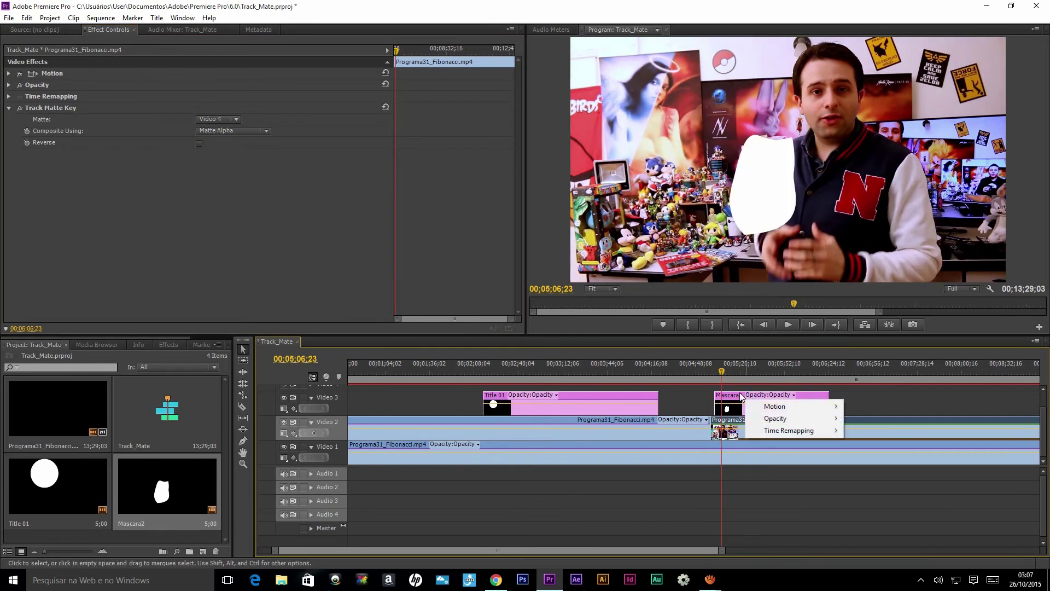
{"action": "left_click", "coordinate": [395, 405]}
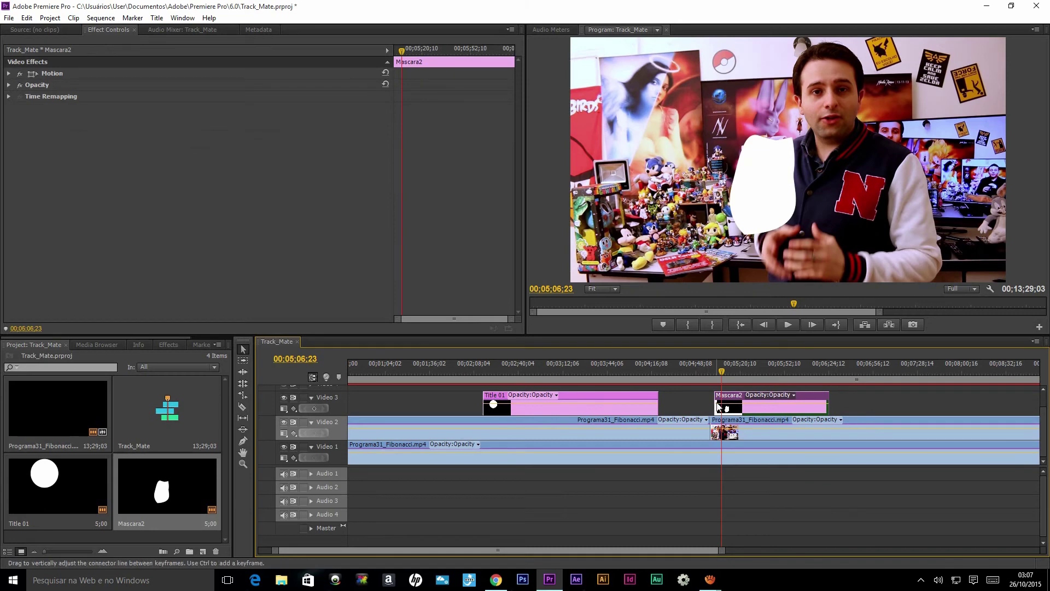
{"action": "left_click", "coordinate": [750, 395]}
{"action": "left_click", "coordinate": [737, 396]}
{"action": "left_click_drag", "start_coordinate": [736, 396], "coordinate": [736, 385]}
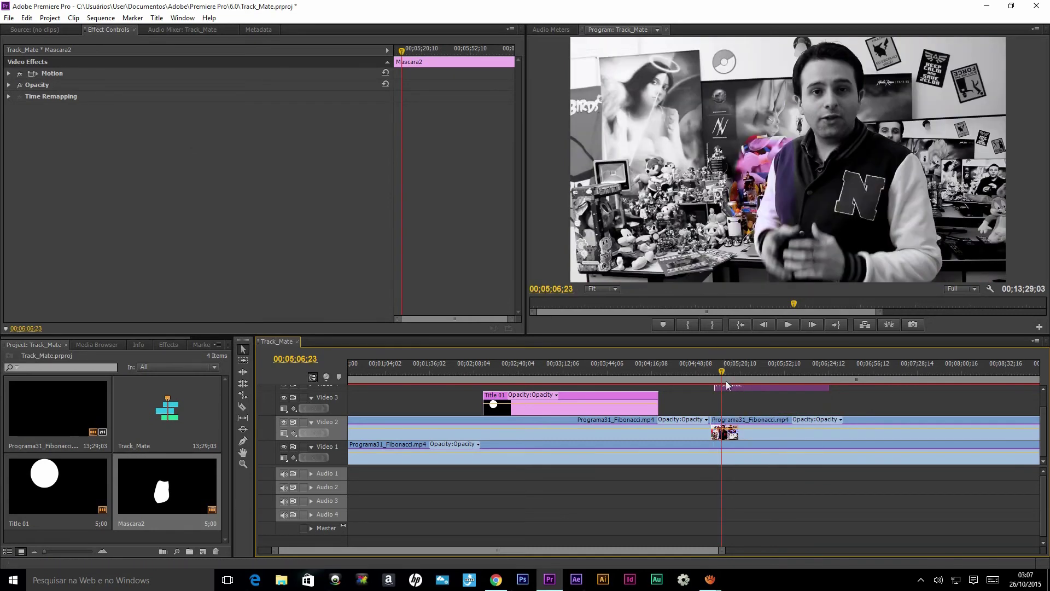
{"action": "left_click", "coordinate": [736, 423]}
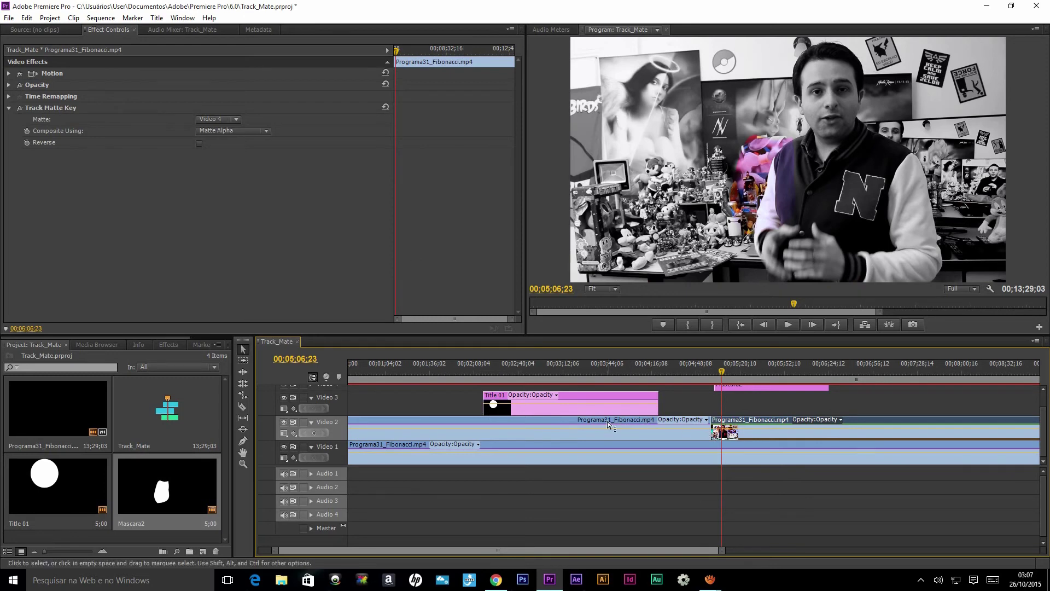
{"action": "left_click", "coordinate": [746, 424]}
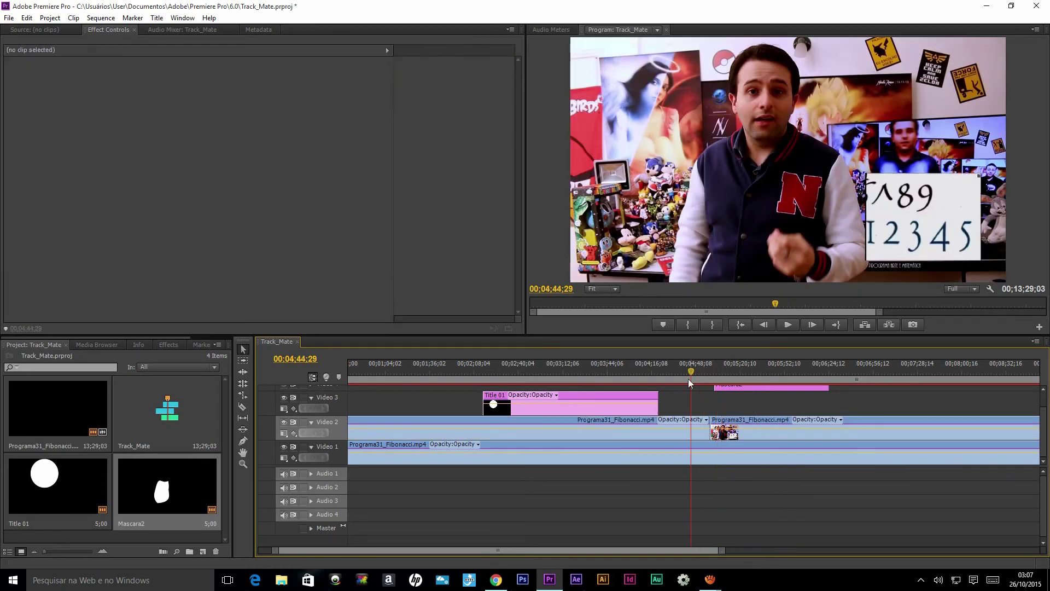
{"action": "left_click", "coordinate": [617, 416]}
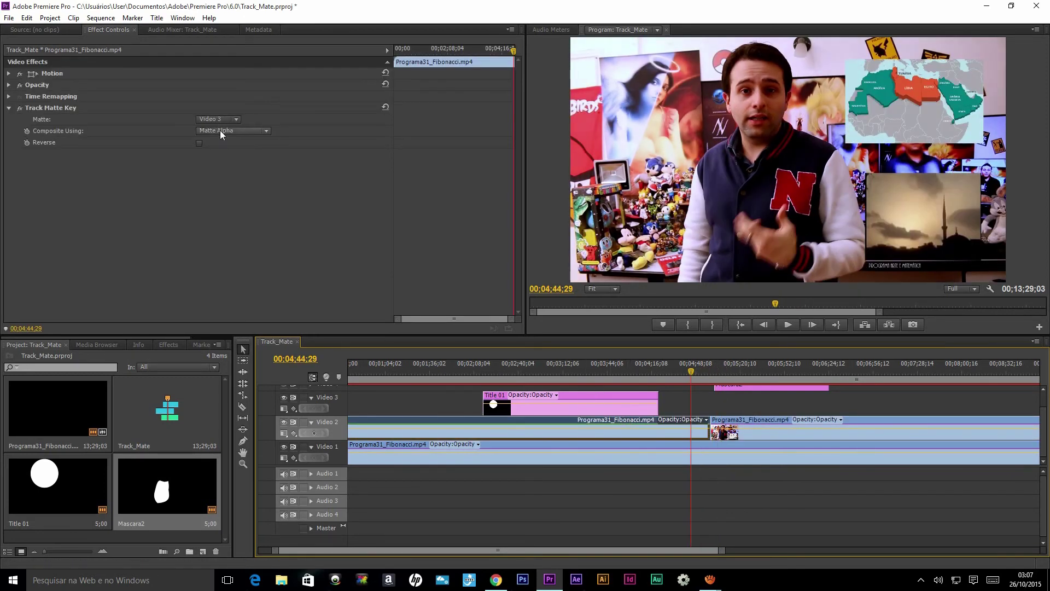
{"action": "left_click", "coordinate": [795, 376]}
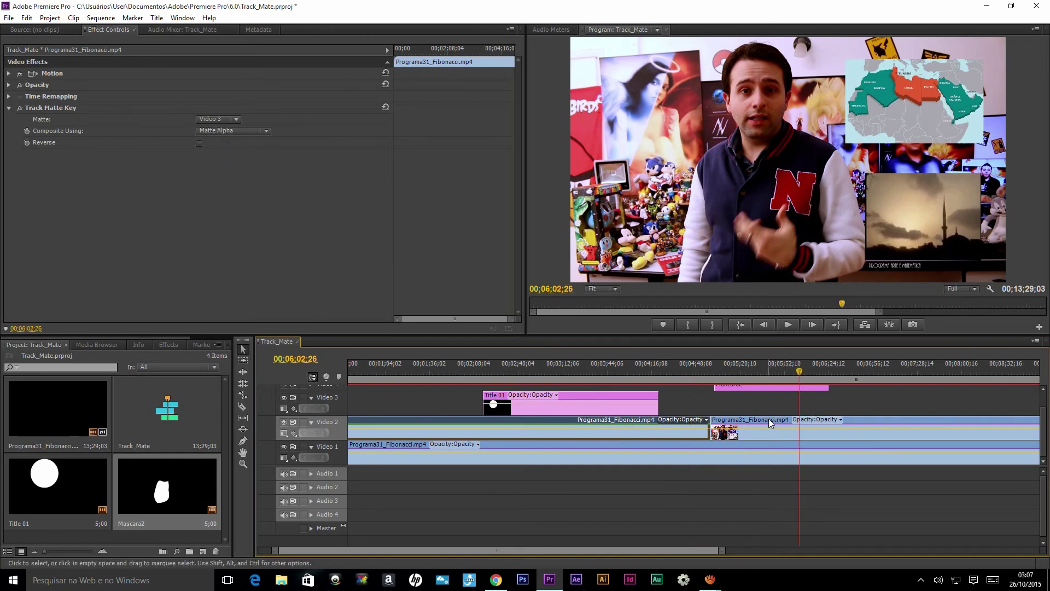
{"action": "left_click", "coordinate": [769, 418]}
{"action": "left_click", "coordinate": [234, 131]}
{"action": "left_click", "coordinate": [242, 156]}
{"action": "key", "text": "ctrl+z"}
{"action": "key", "text": "minus"}
{"action": "key", "text": "minus"}
{"action": "left_click", "coordinate": [527, 372]}
{"action": "left_click", "coordinate": [629, 368]}
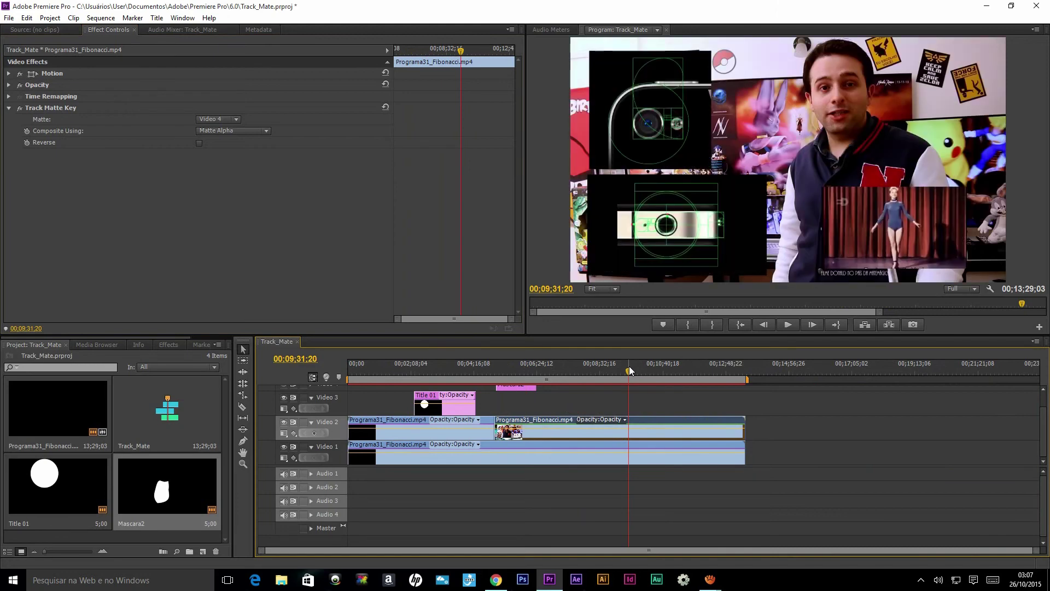
{"action": "left_click", "coordinate": [652, 373]}
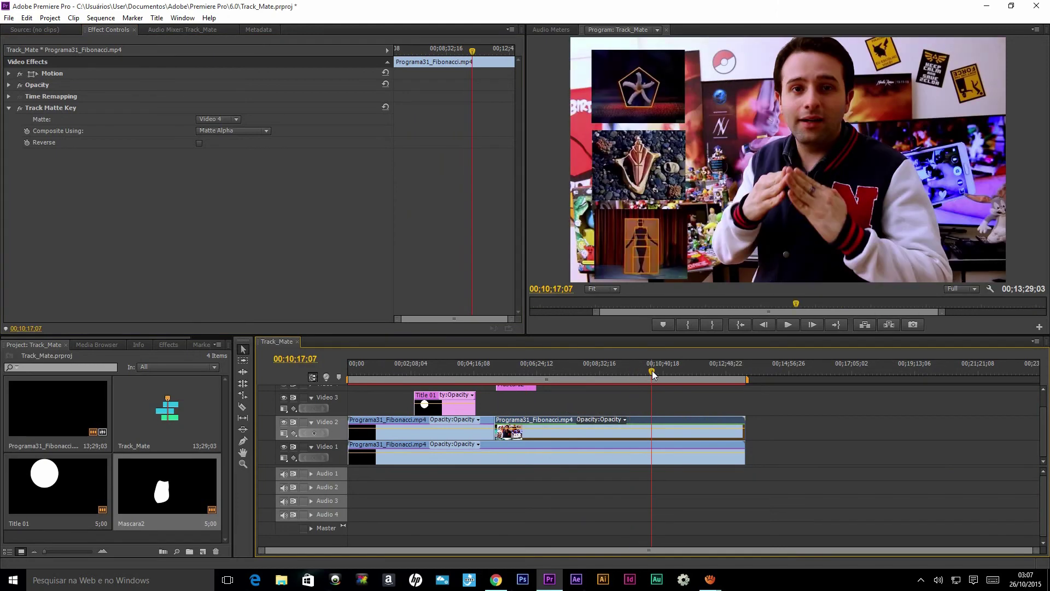
{"action": "mouse_move", "coordinate": [654, 373]}
{"action": "left_mouse_down"}
{"action": "mouse_move", "coordinate": [696, 368]}
{"action": "mouse_move", "coordinate": [638, 373]}
{"action": "left_mouse_up"}
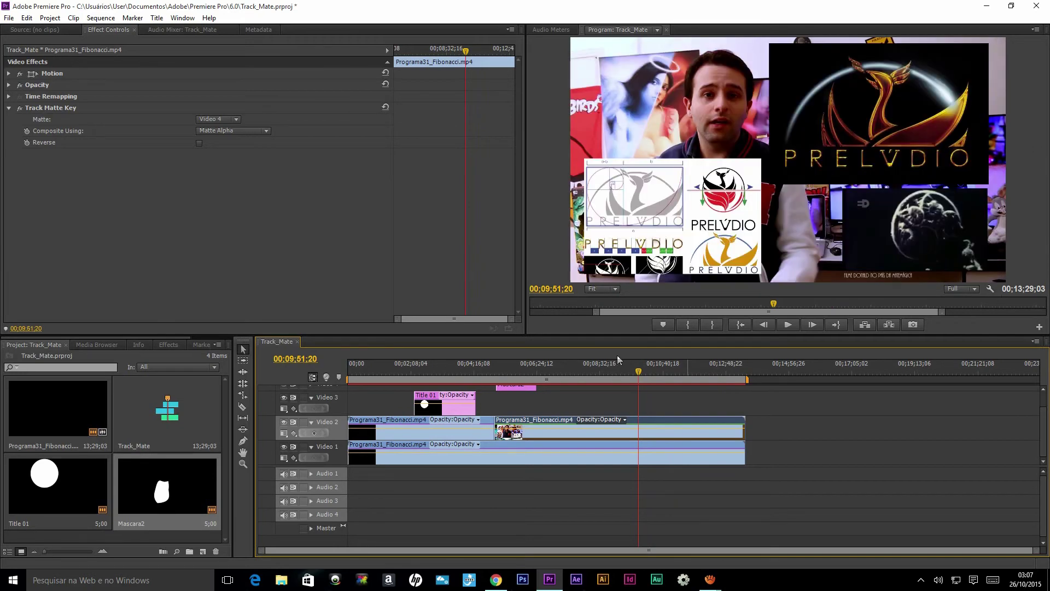
{"action": "mouse_move", "coordinate": [676, 369]}
{"action": "left_mouse_down"}
{"action": "mouse_move", "coordinate": [612, 357]}
{"action": "mouse_move", "coordinate": [658, 360]}
{"action": "left_mouse_up"}
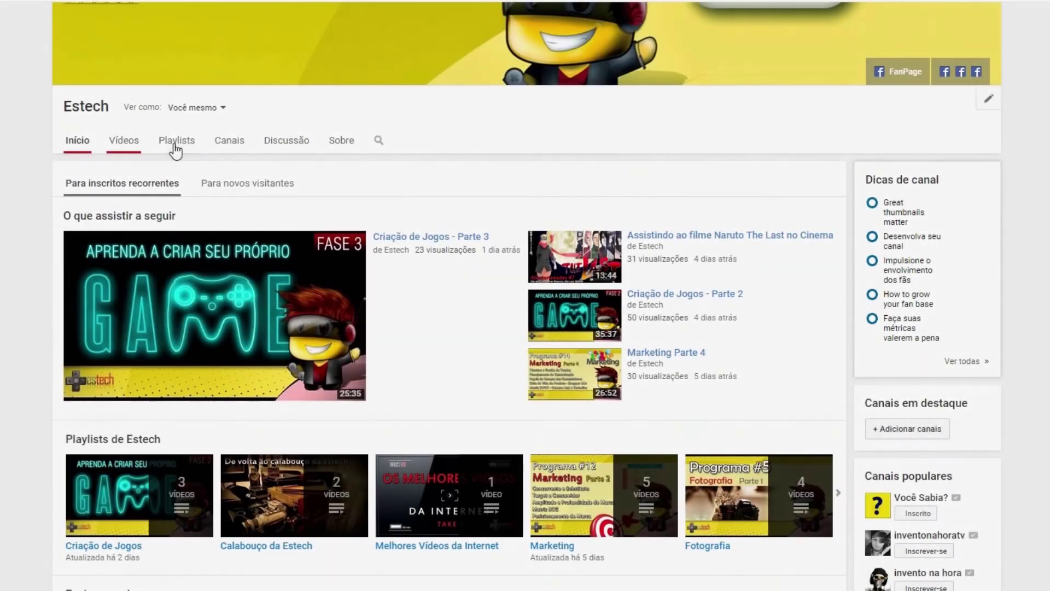
Step: Browse the Estech channel's uploaded videos in the Vídeos tab, loading more with Carregar mais
{"action": "left_click", "coordinate": [124, 143]}
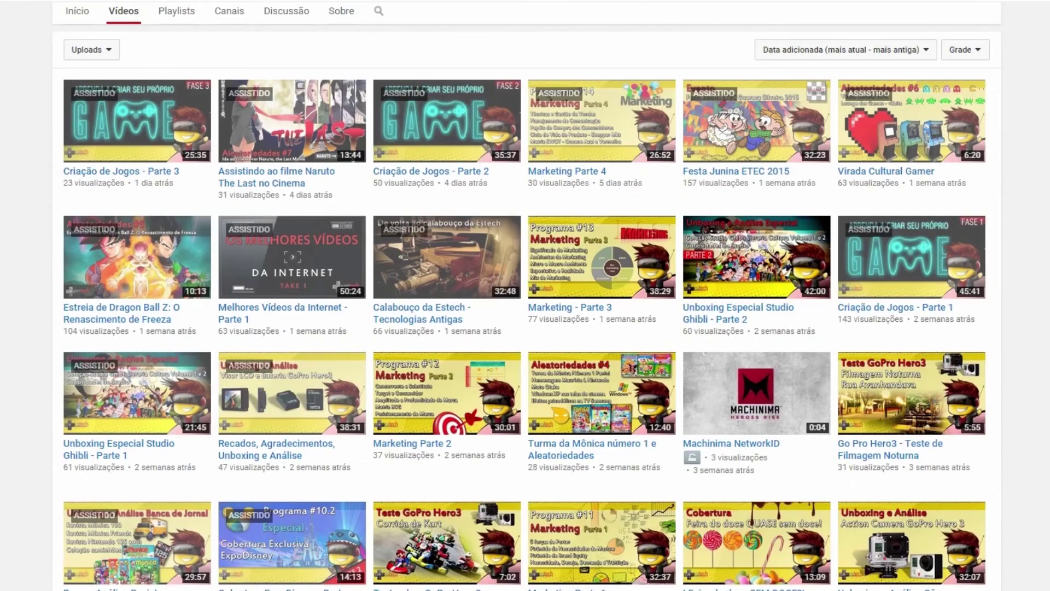
{"action": "scroll", "coordinate": [741, 471], "scroll_direction": "down", "scroll_amount": 2}
{"action": "scroll", "coordinate": [740, 470], "scroll_direction": "down", "scroll_amount": 3}
{"action": "scroll", "coordinate": [741, 470], "scroll_direction": "down", "scroll_amount": 1}
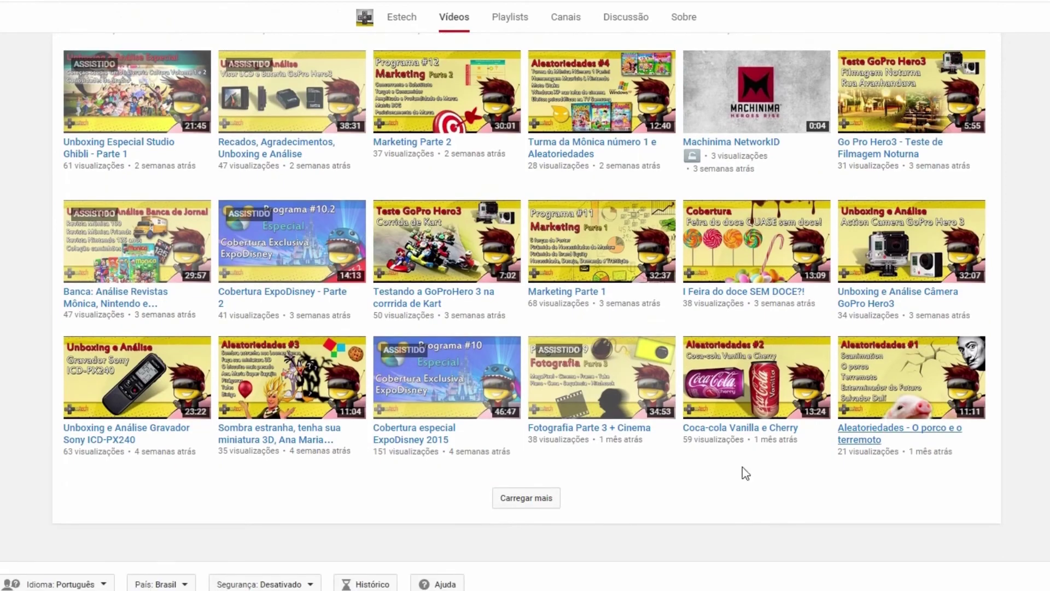
{"action": "left_click", "coordinate": [533, 499]}
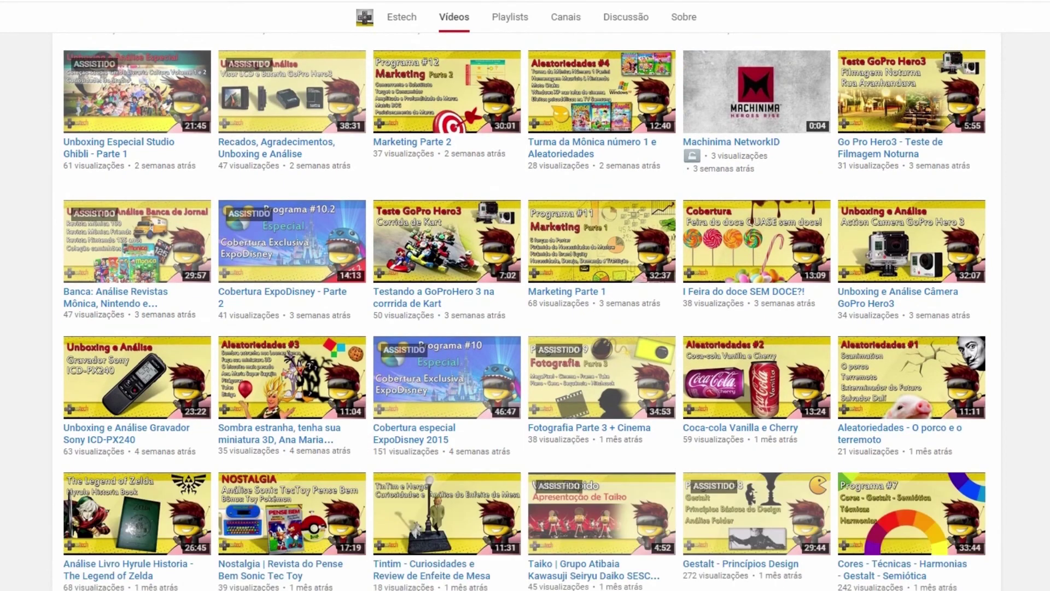
{"action": "scroll", "coordinate": [586, 483], "scroll_direction": "down", "scroll_amount": 7}
{"action": "scroll", "coordinate": [526, 312], "scroll_direction": "down", "scroll_amount": 5}
Step: Return to the top of the channel page and show its Playlists
{"action": "scroll", "coordinate": [526, 312], "scroll_direction": "up", "scroll_amount": 2}
{"action": "scroll", "coordinate": [527, 311], "scroll_direction": "up", "scroll_amount": 9}
{"action": "scroll", "coordinate": [526, 312], "scroll_direction": "up", "scroll_amount": 6}
{"action": "scroll", "coordinate": [567, 206], "scroll_direction": "up", "scroll_amount": 5}
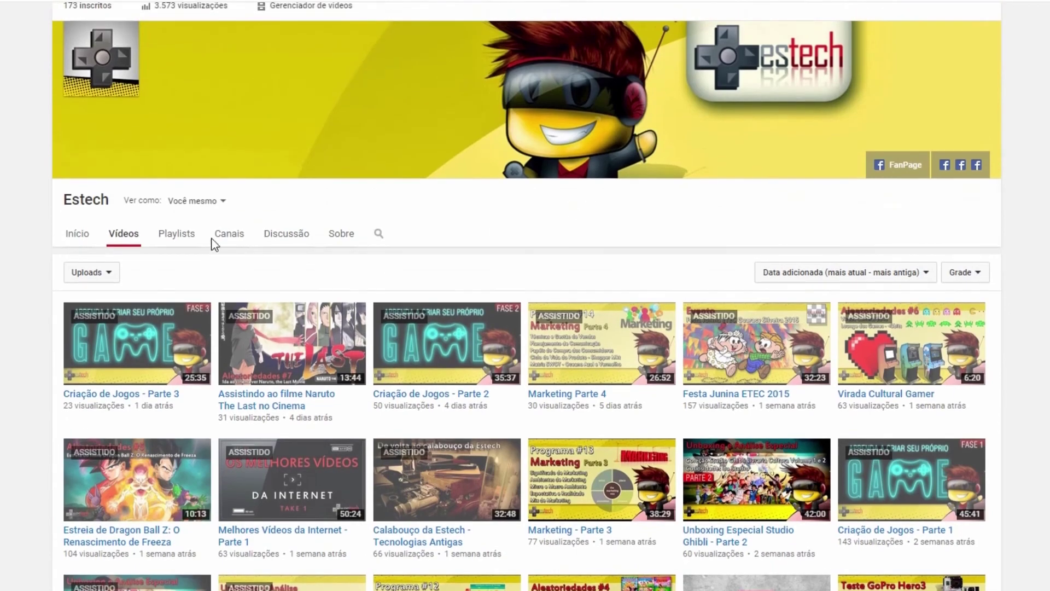
{"action": "left_click", "coordinate": [168, 241]}
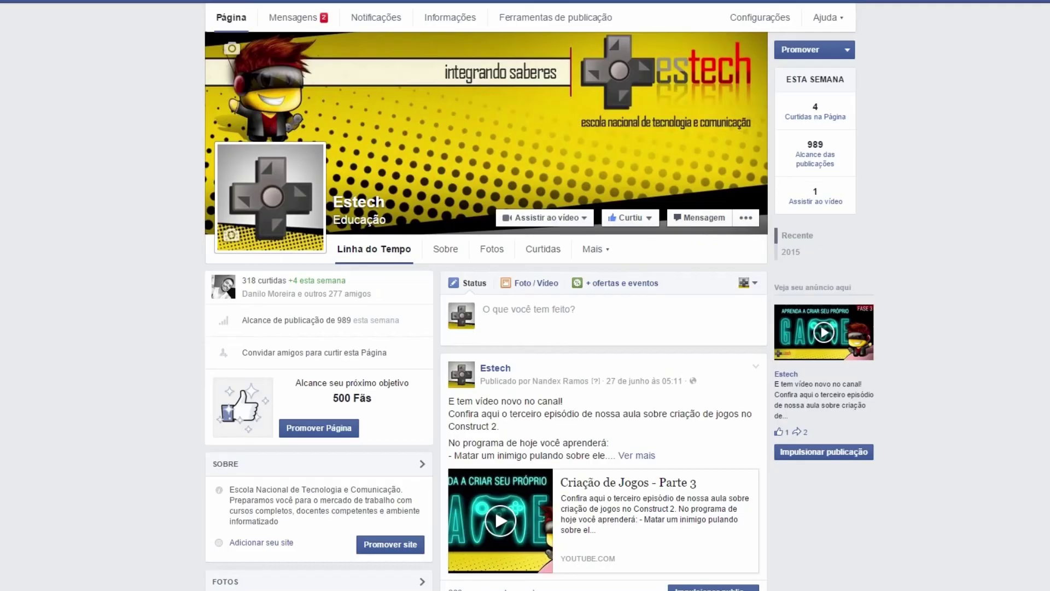
Step: Find the Naruto The Last post on the Estech timeline and open its Compartilhar options
{"action": "scroll", "coordinate": [486, 311], "scroll_direction": "down", "scroll_amount": 3}
{"action": "scroll", "coordinate": [486, 311], "scroll_direction": "down", "scroll_amount": 5}
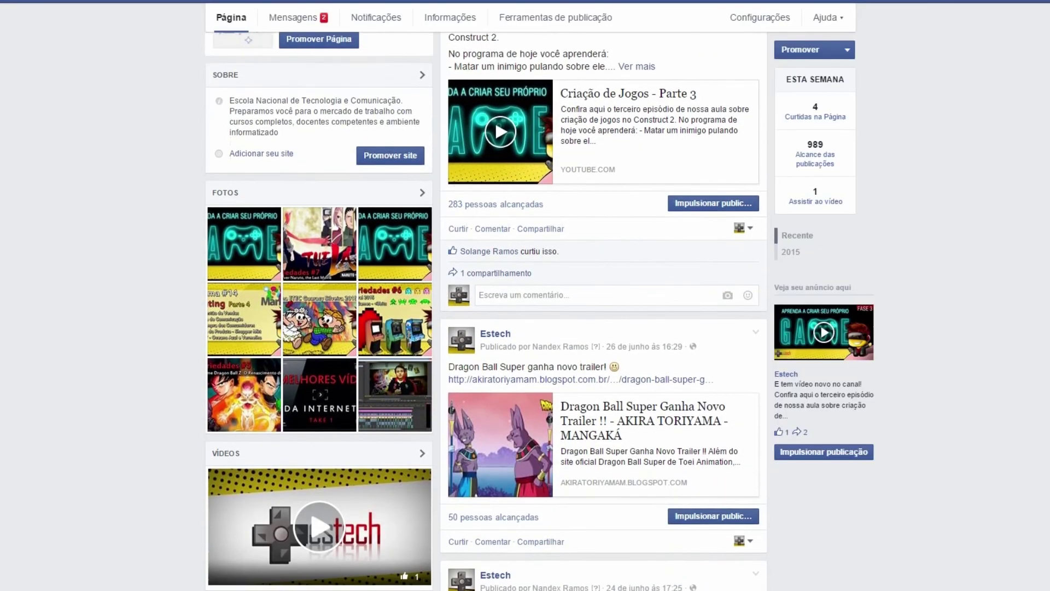
{"action": "scroll", "coordinate": [615, 447], "scroll_direction": "down", "scroll_amount": 2}
{"action": "scroll", "coordinate": [615, 447], "scroll_direction": "down", "scroll_amount": 1}
{"action": "scroll", "coordinate": [614, 447], "scroll_direction": "down", "scroll_amount": 3}
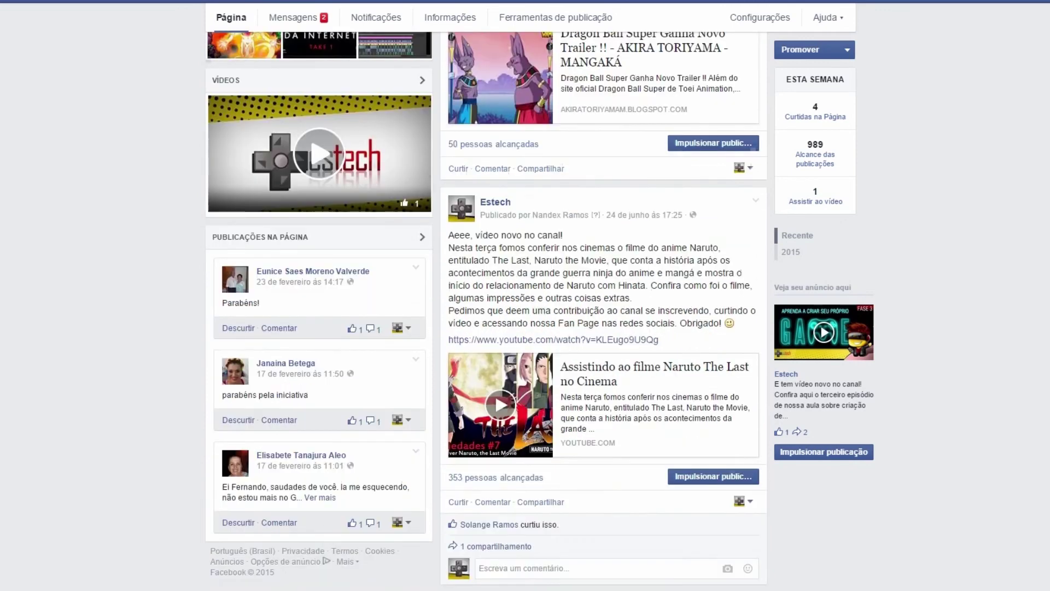
{"action": "left_click", "coordinate": [549, 477]}
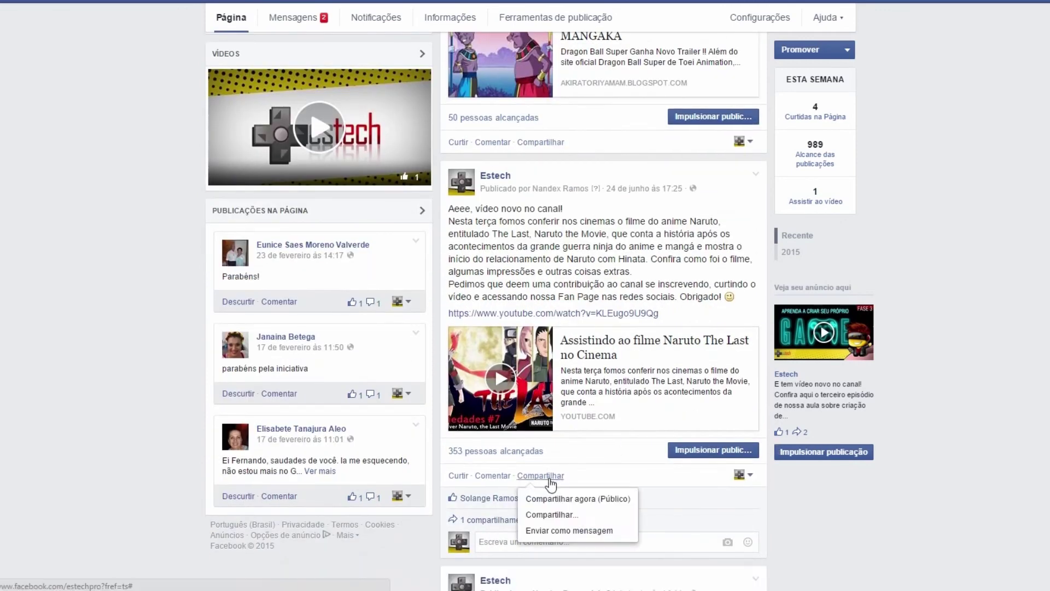